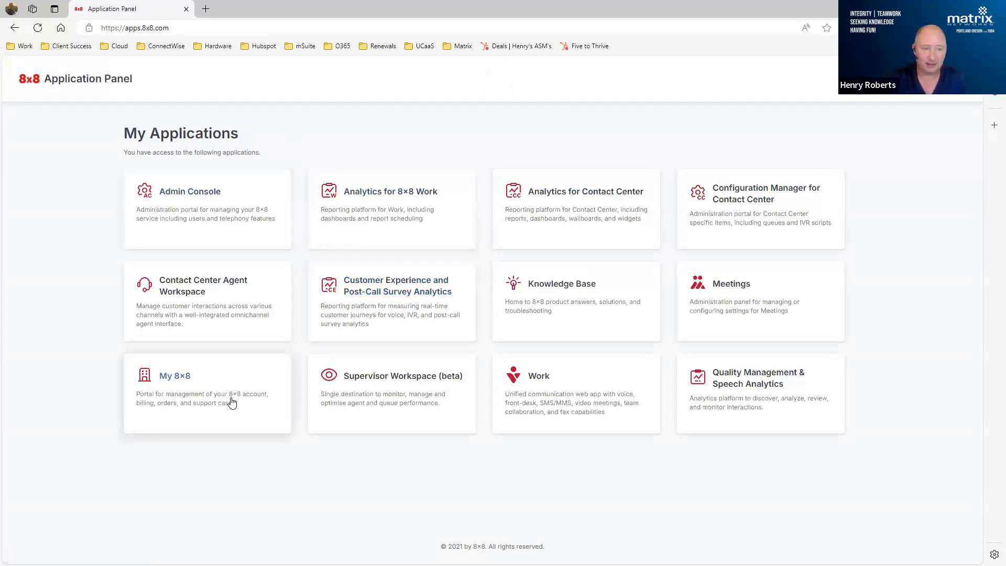
# - Open the My 8x8 portal from the application panel and look over its home page and Shop option
pyautogui.click(175, 377)
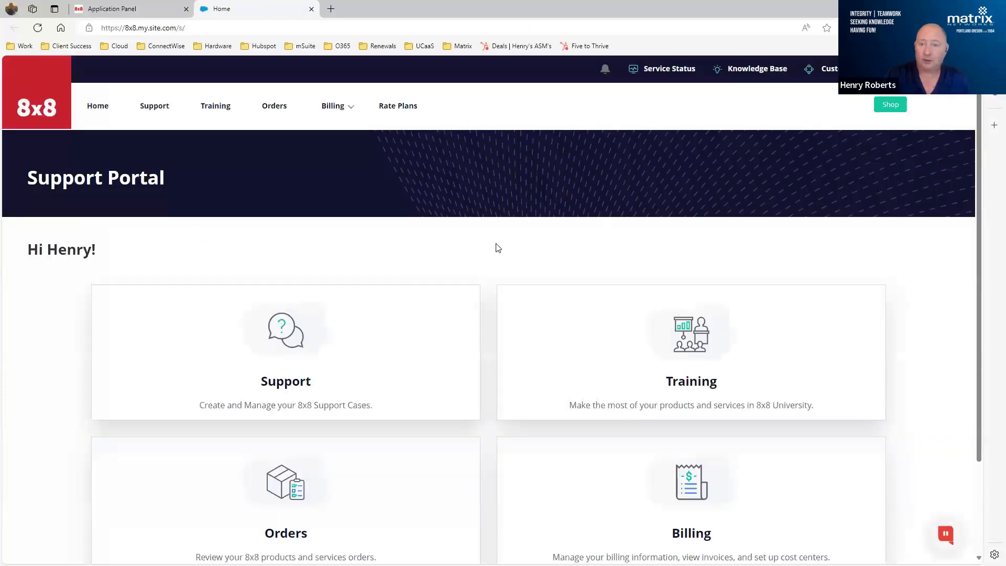
pyautogui.scroll(-1, 498, 248)
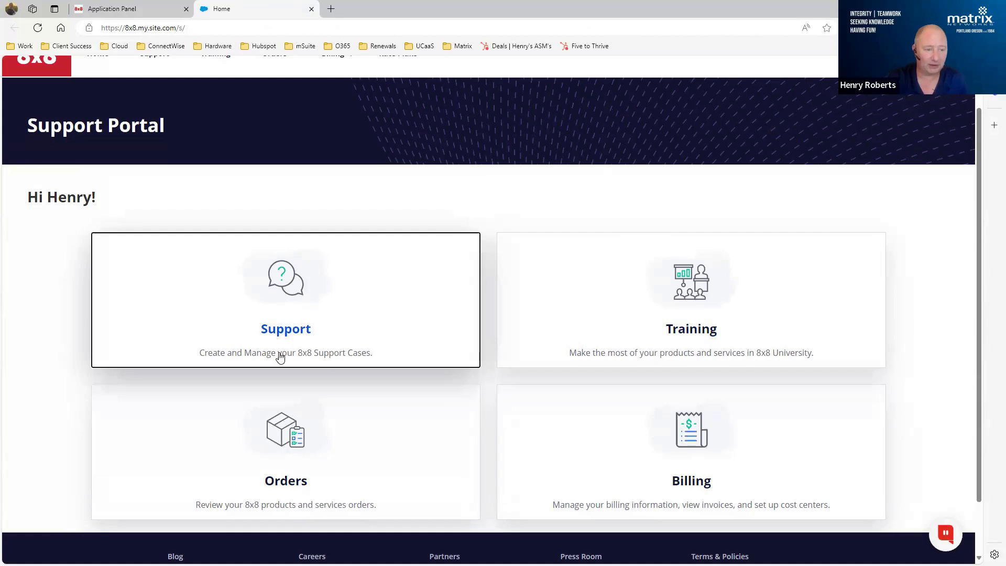
pyautogui.scroll(1, 279, 354)
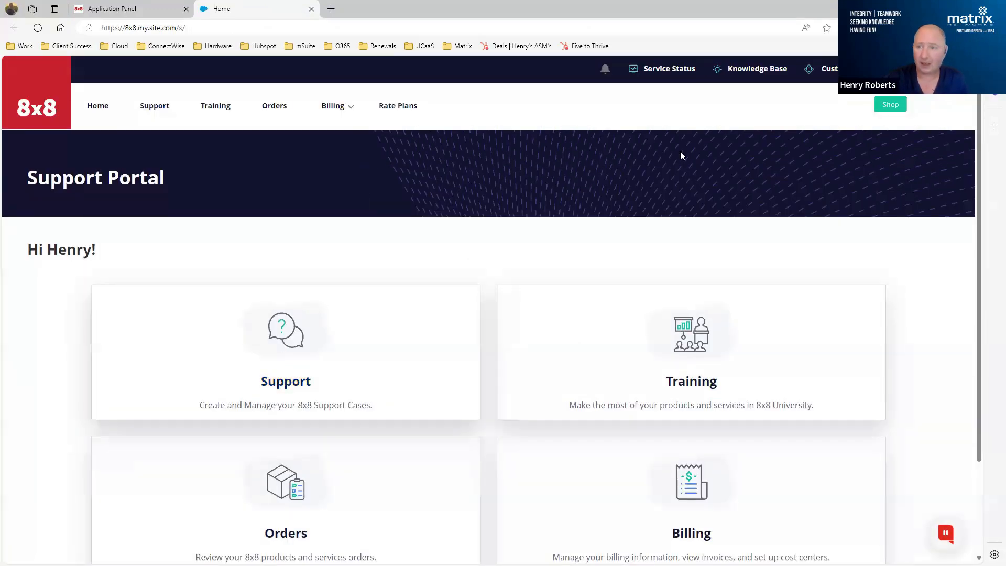
pyautogui.click(891, 105)
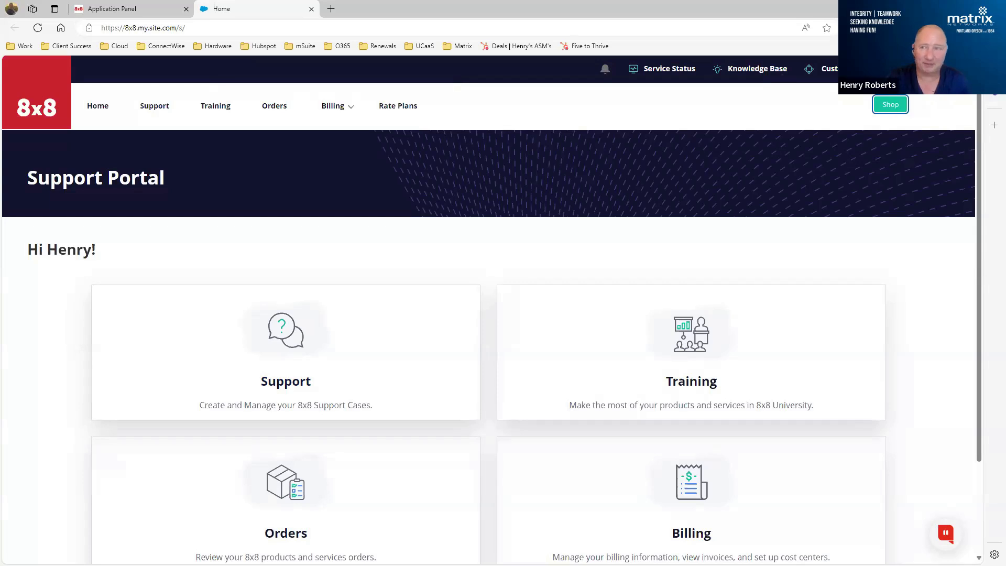
# - Open the My Profile page in the Support Portal and review the account's contact details and preferences
pyautogui.click(946, 69)
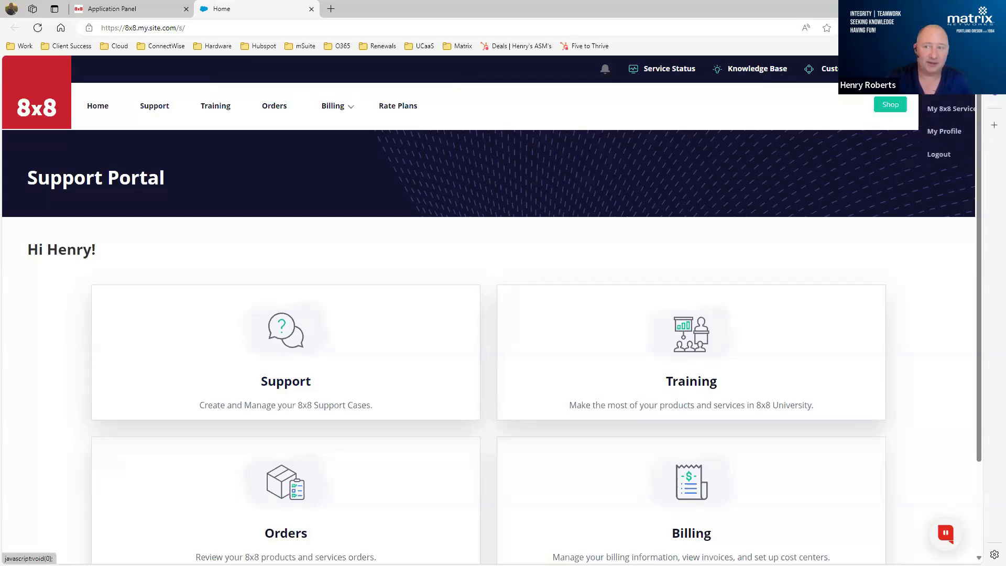
pyautogui.click(939, 136)
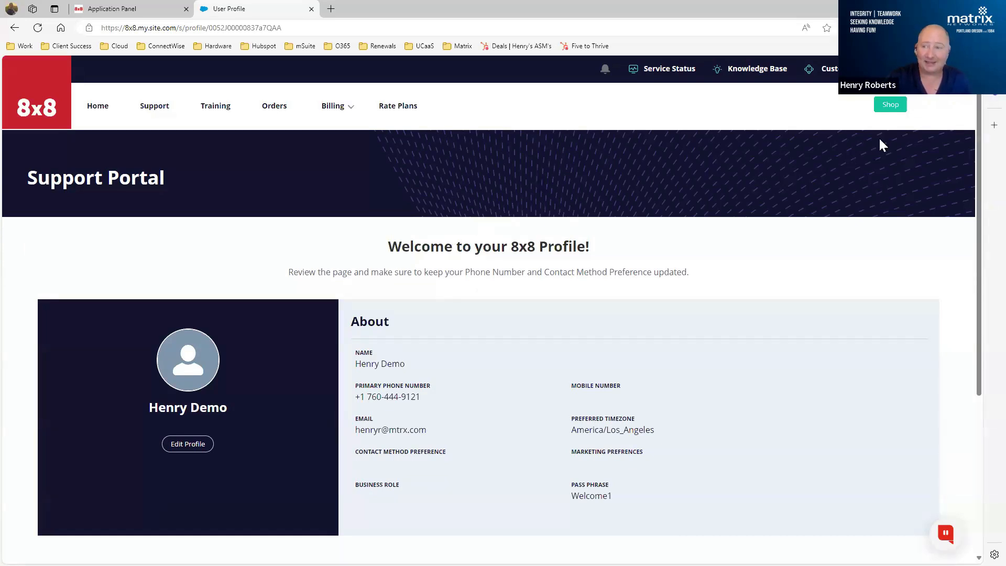
pyautogui.click(933, 68)
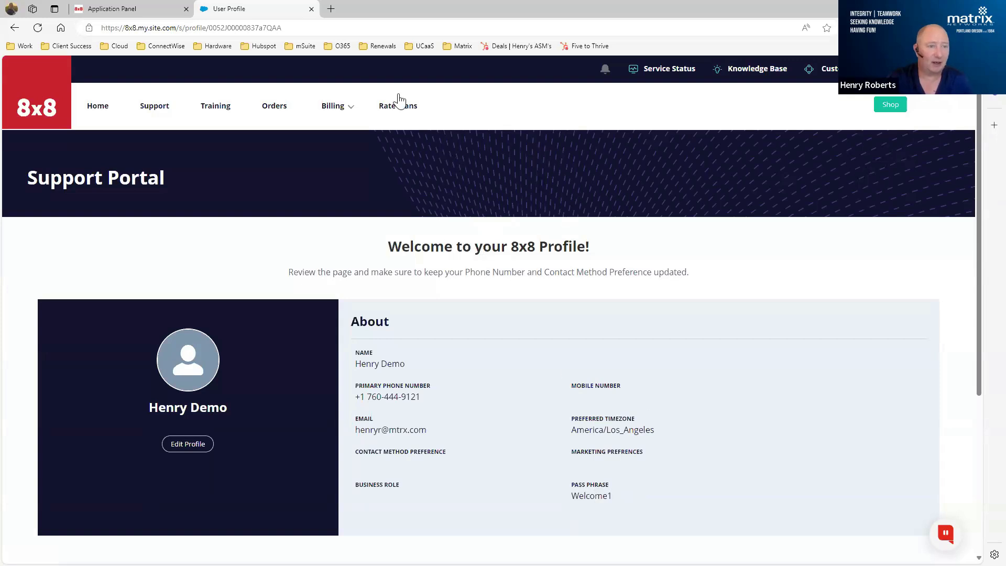
# - Open the portal's support case list and filter it by All Cases
pyautogui.click(163, 108)
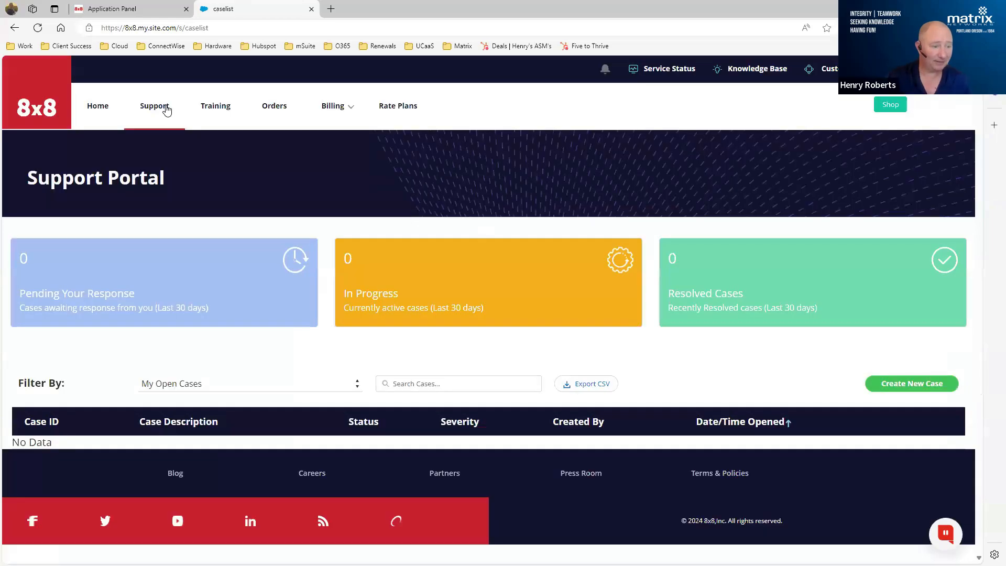
pyautogui.click(358, 385)
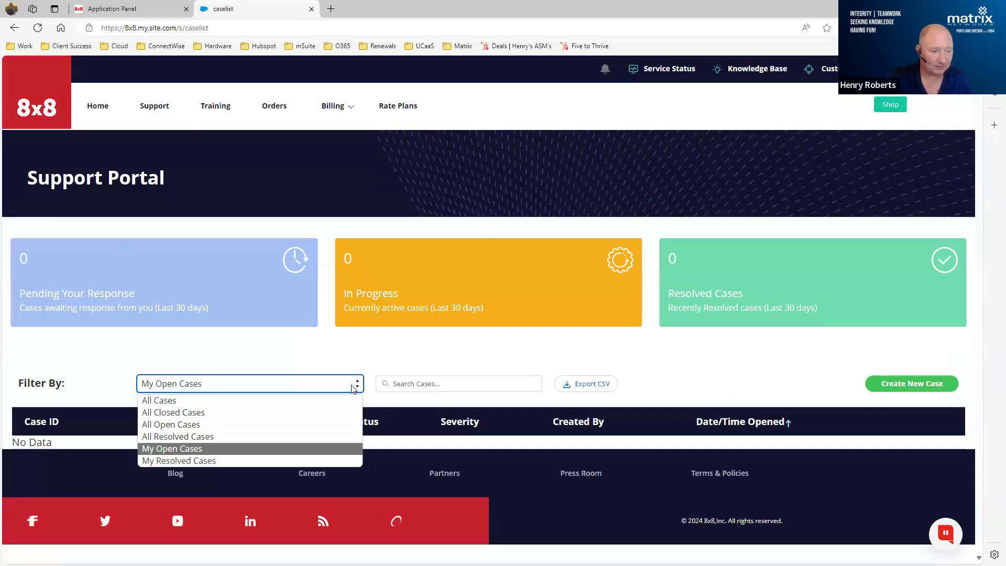
pyautogui.click(307, 400)
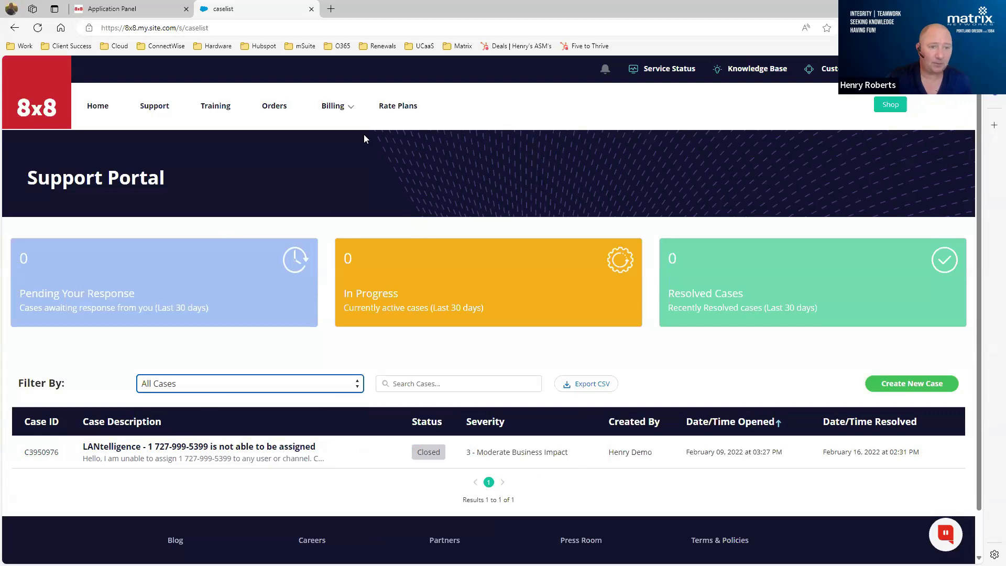
pyautogui.click(350, 111)
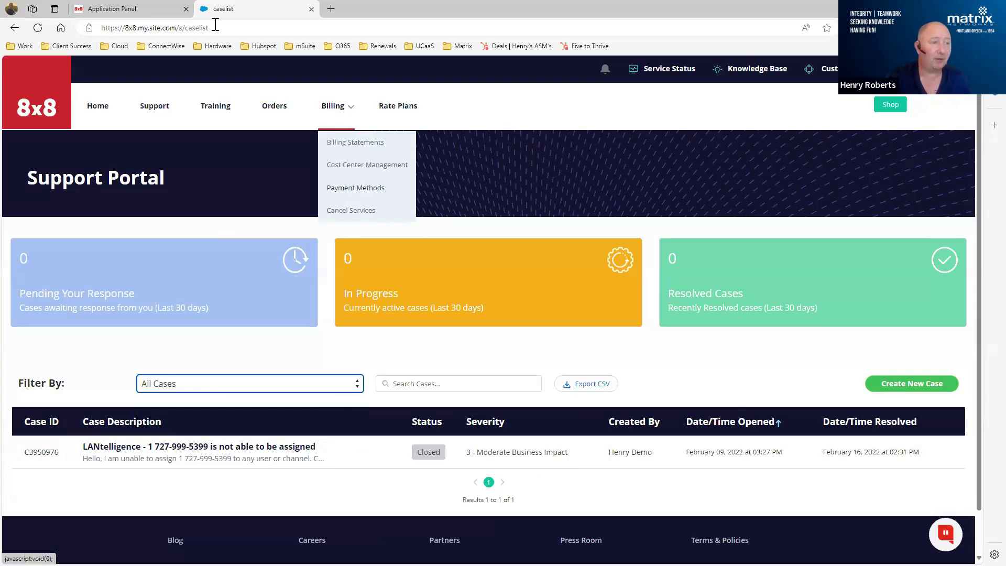
# - Close the Support Portal page and launch the 8x8 Work web app from the application panel
pyautogui.click(137, 9)
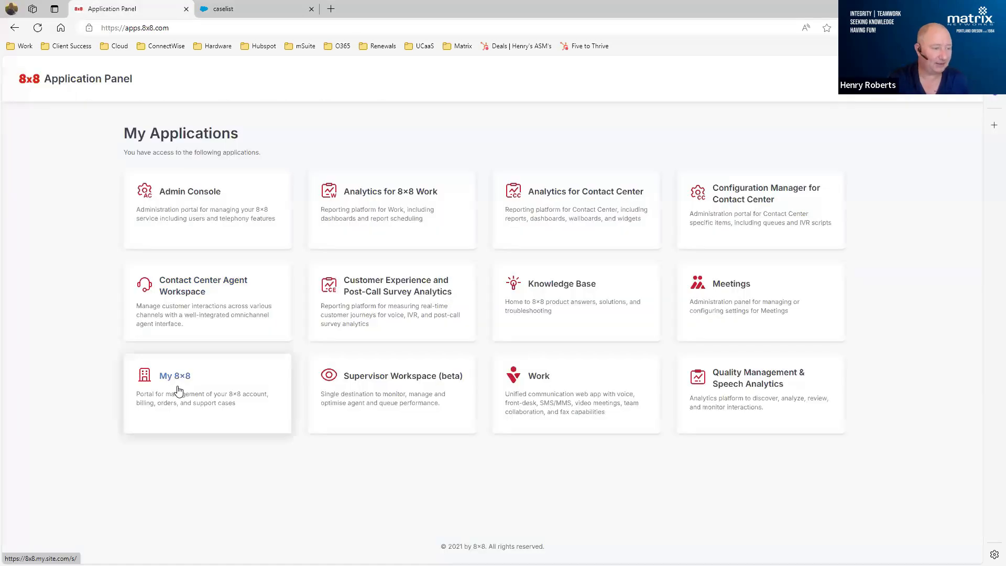
pyautogui.click(311, 9)
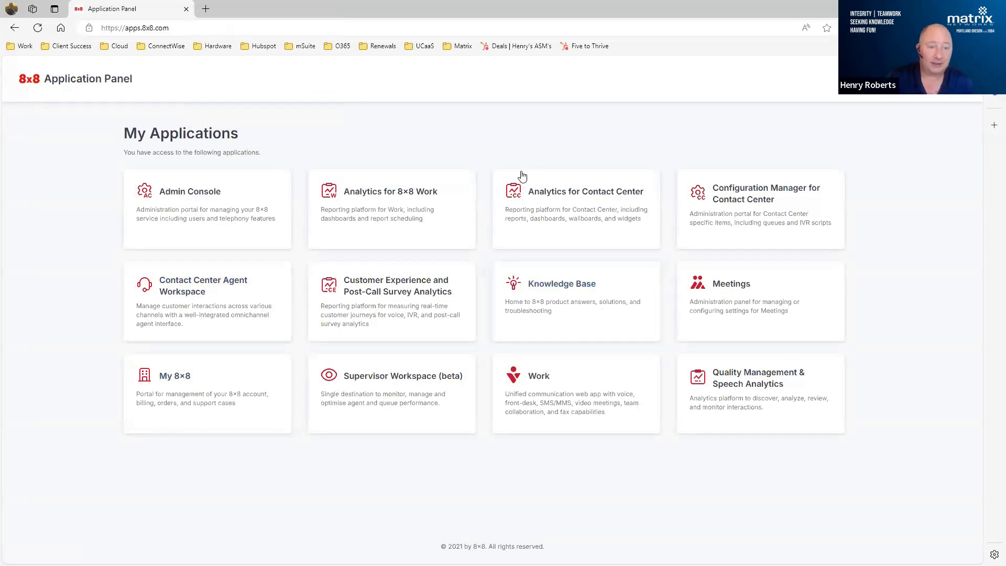
pyautogui.click(556, 396)
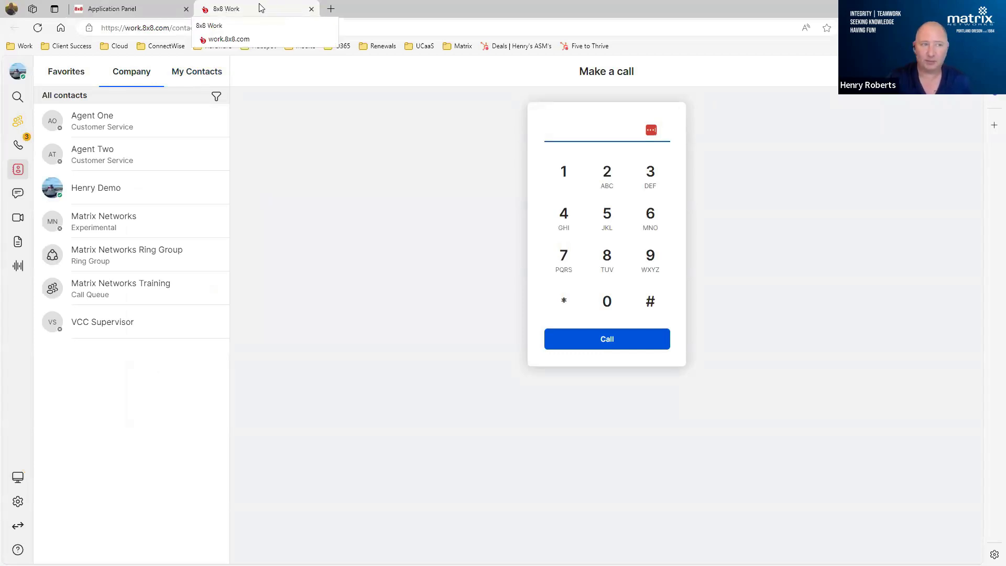
# - Launch the Admin Console from the application panel and look through its list of management sections
pyautogui.click(101, 10)
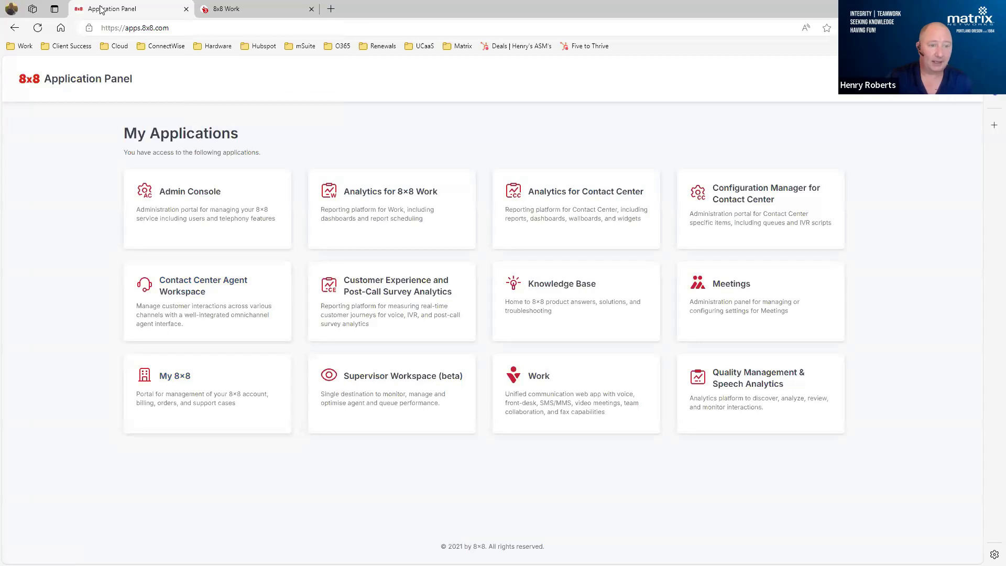
pyautogui.click(244, 185)
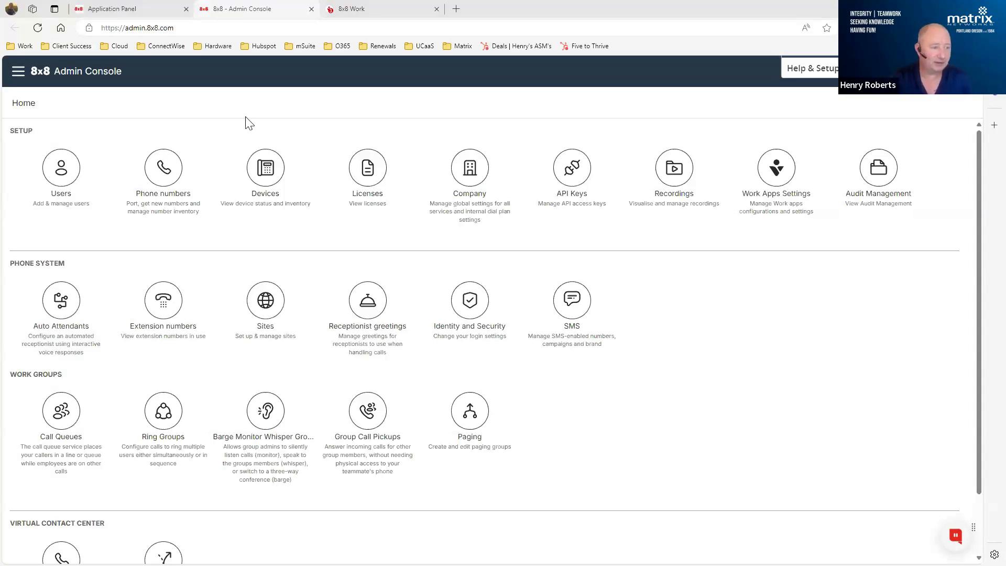
pyautogui.click(18, 73)
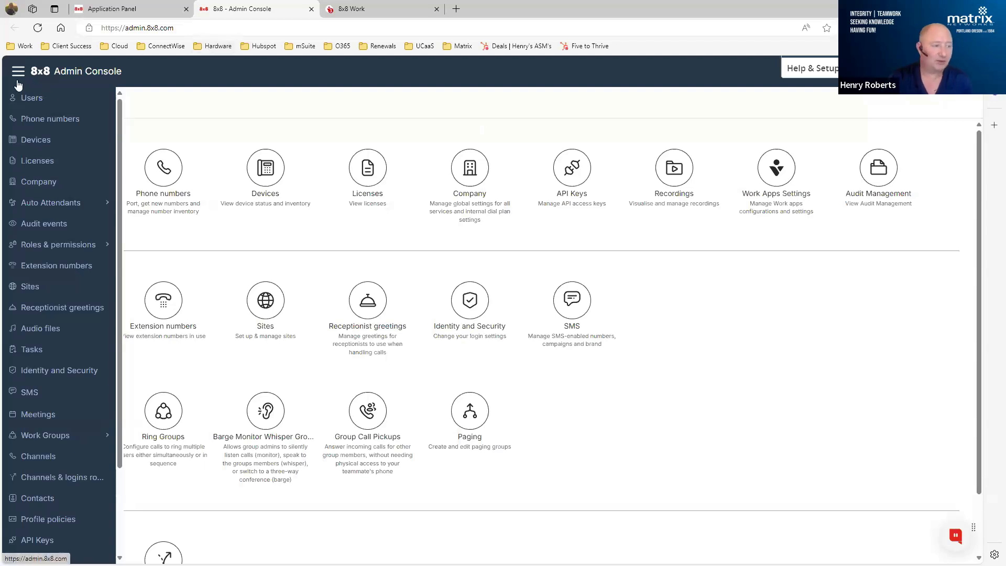
pyautogui.click(62, 205)
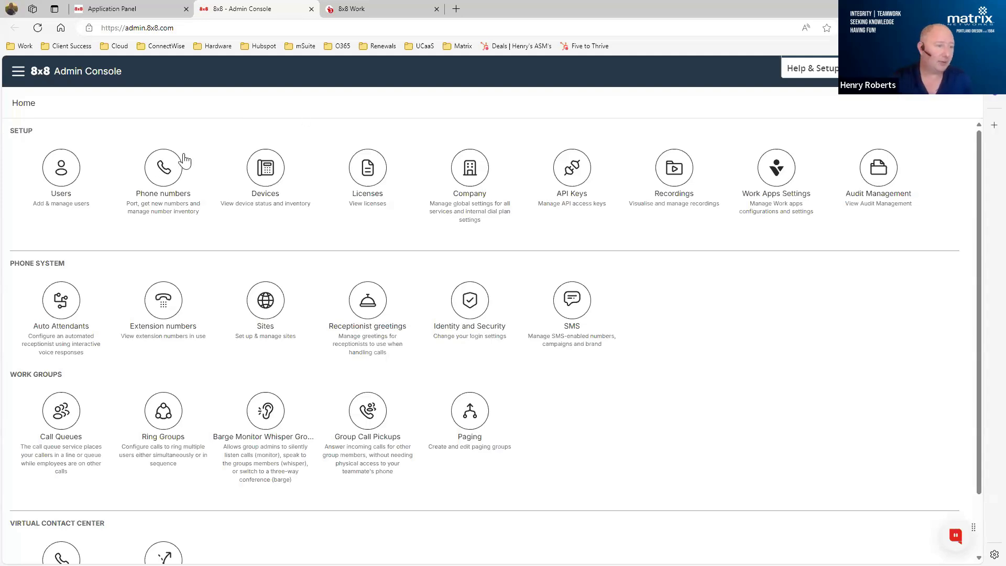
# - Open the Phone numbers page and review the extension, assignment and status of the listed numbers
pyautogui.click(156, 179)
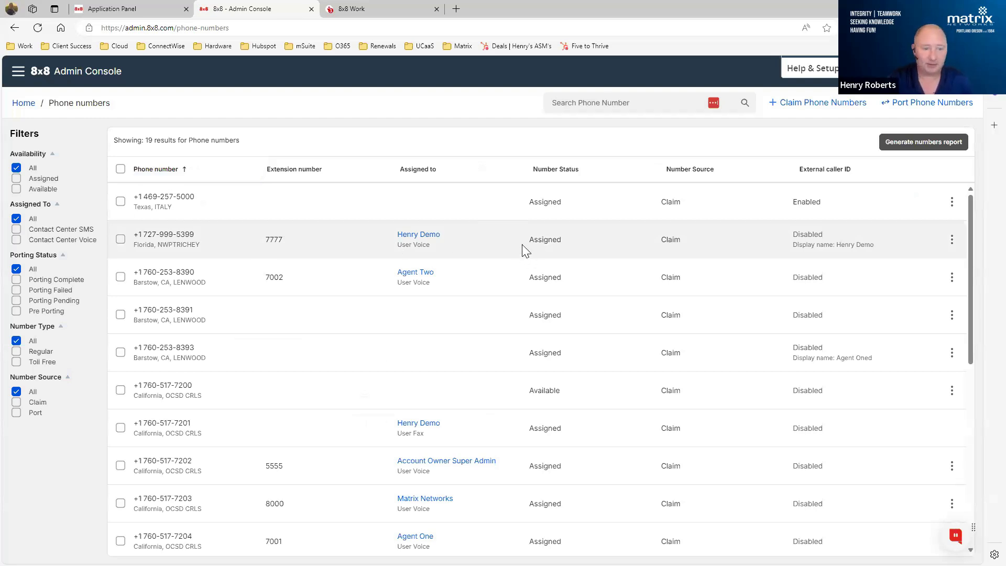
pyautogui.scroll(-2, 526, 249)
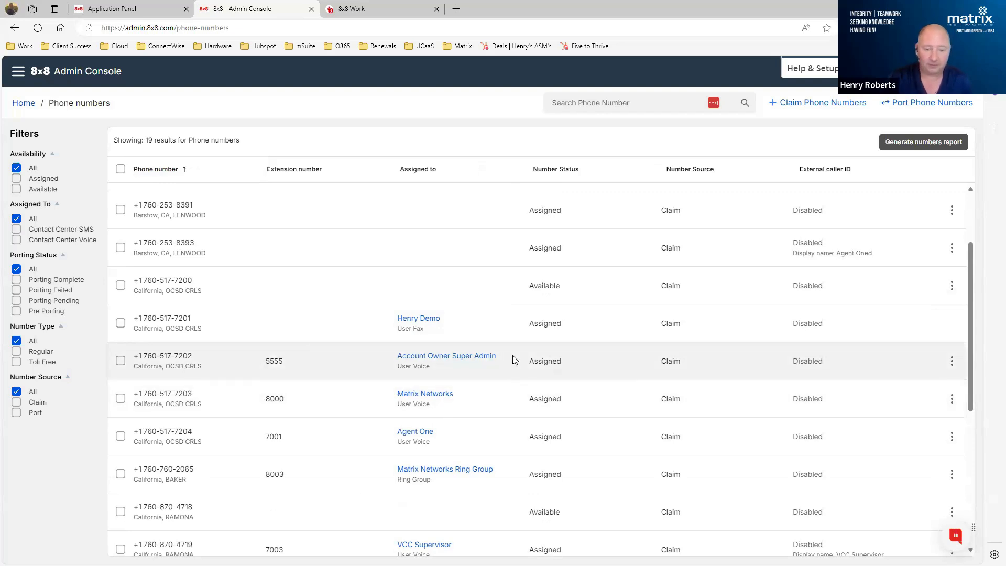
pyautogui.scroll(-1, 512, 360)
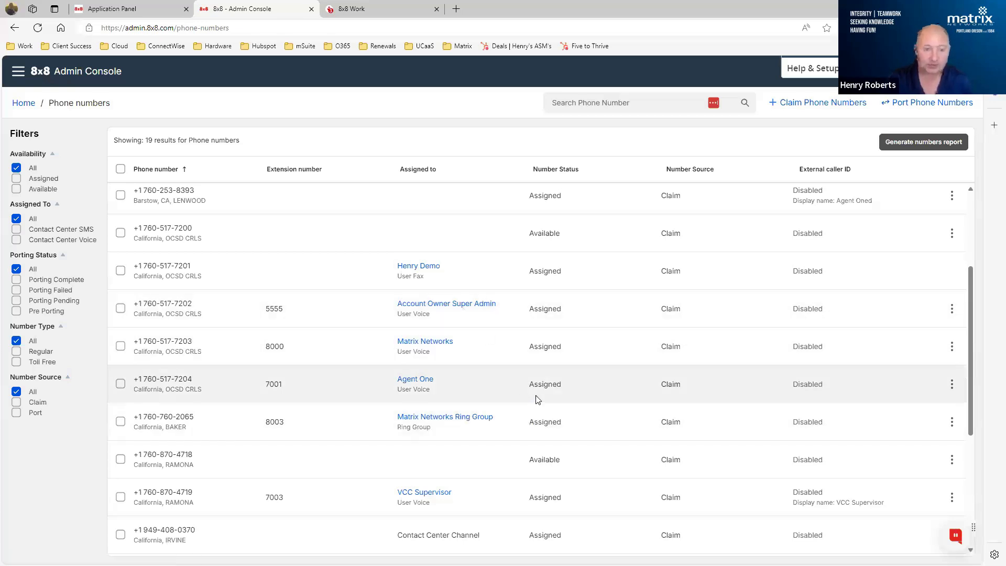
pyautogui.scroll(3, 536, 400)
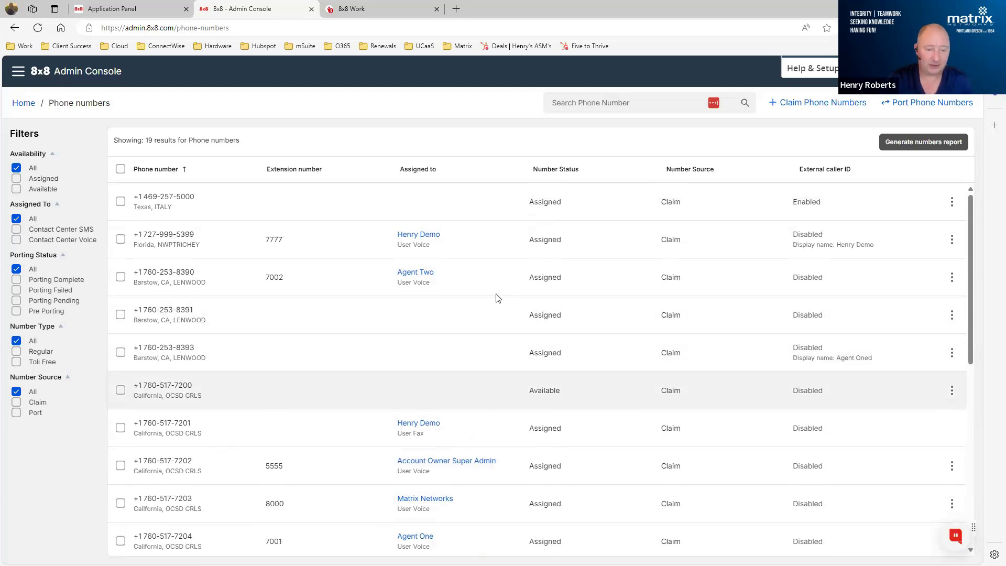
pyautogui.scroll(-1, 497, 296)
pyautogui.scroll(-5, 498, 298)
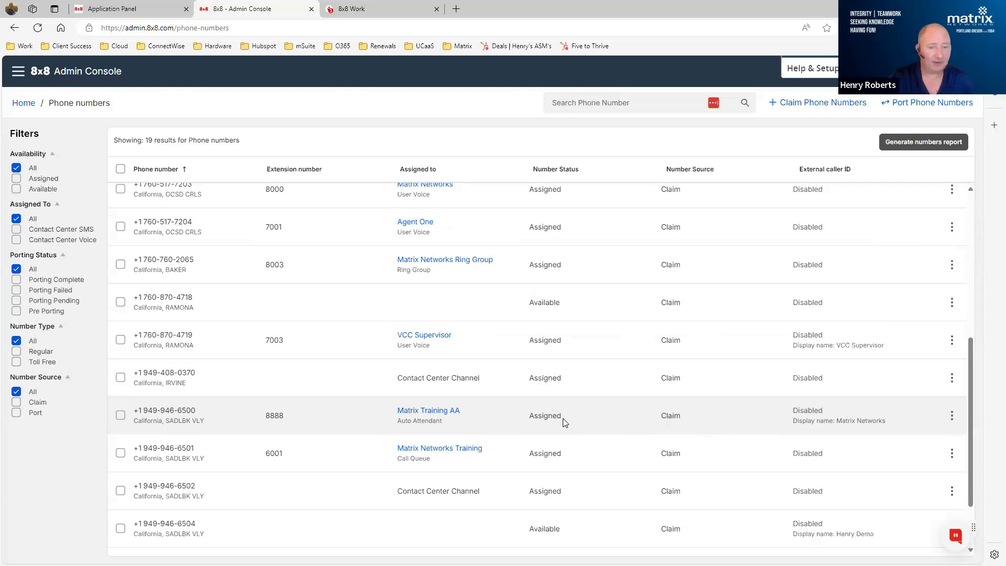
# - Check the options of the number assigned to Matrix Training AA and open that auto attendant for editing
pyautogui.click(951, 418)
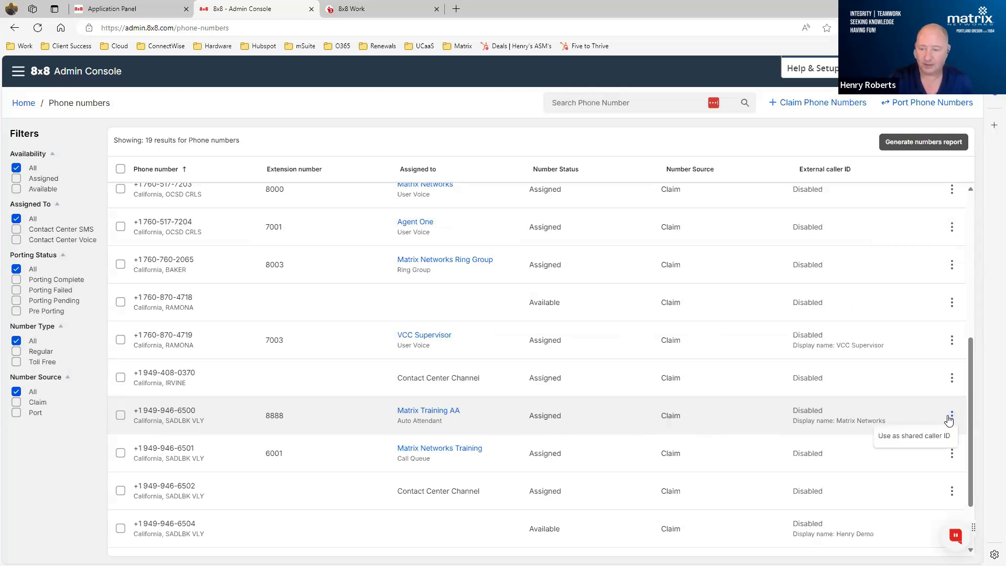
pyautogui.click(701, 422)
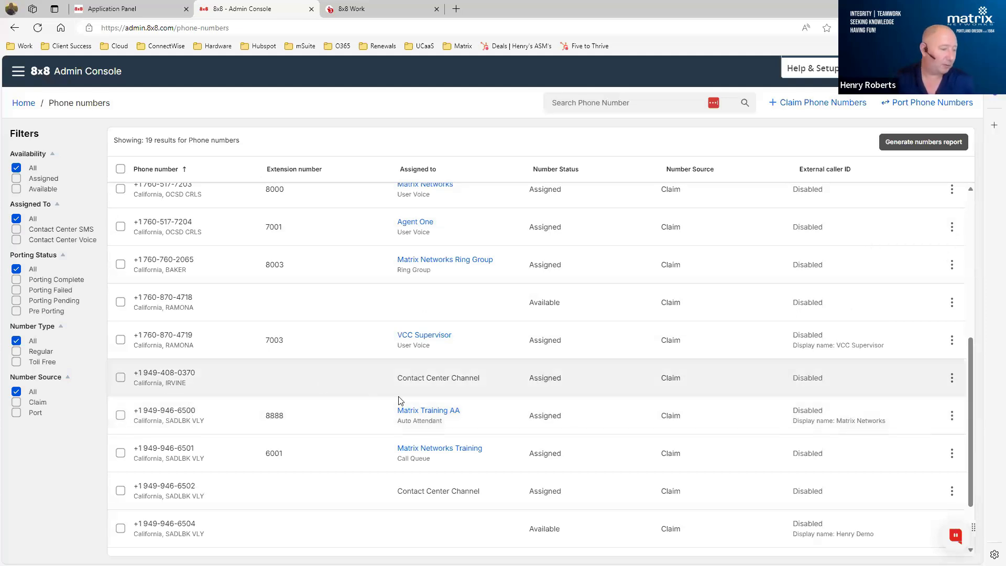
pyautogui.moveTo(197, 413); pyautogui.dragTo(165, 412)
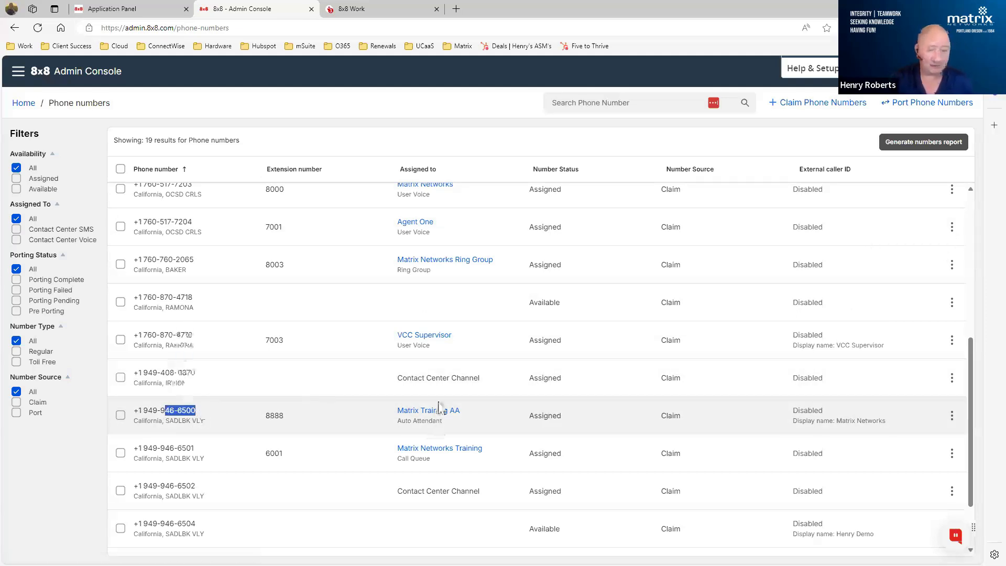
pyautogui.click(423, 411)
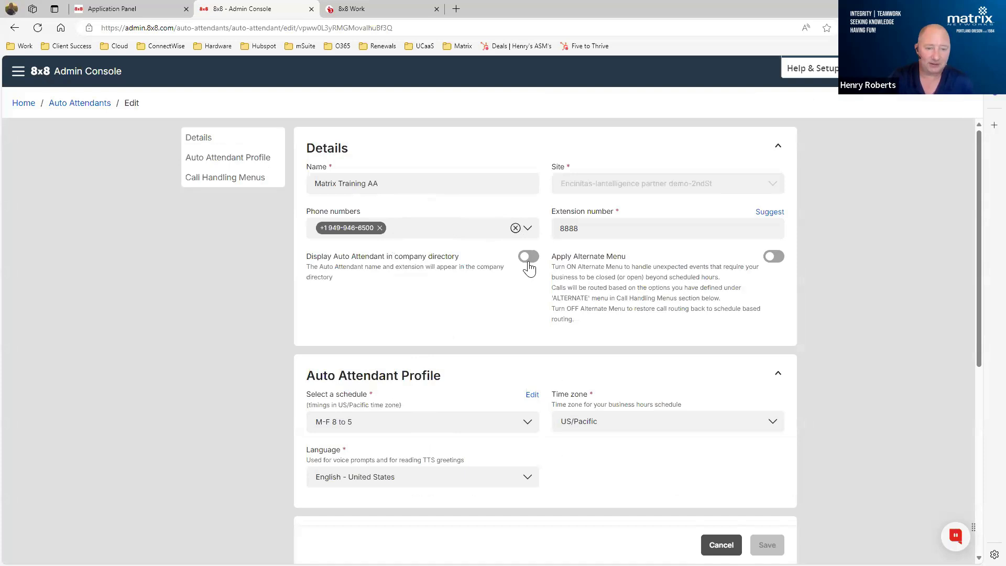
# - Switch to 8x8 Work to view the call history, and return to the auto attendant in the Admin Console
pyautogui.click(365, 13)
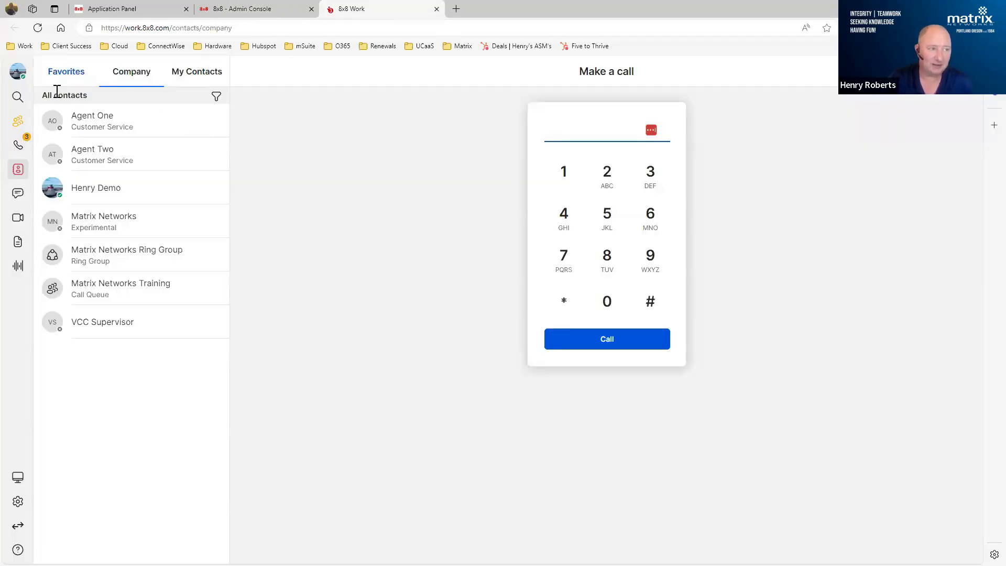
pyautogui.click(16, 145)
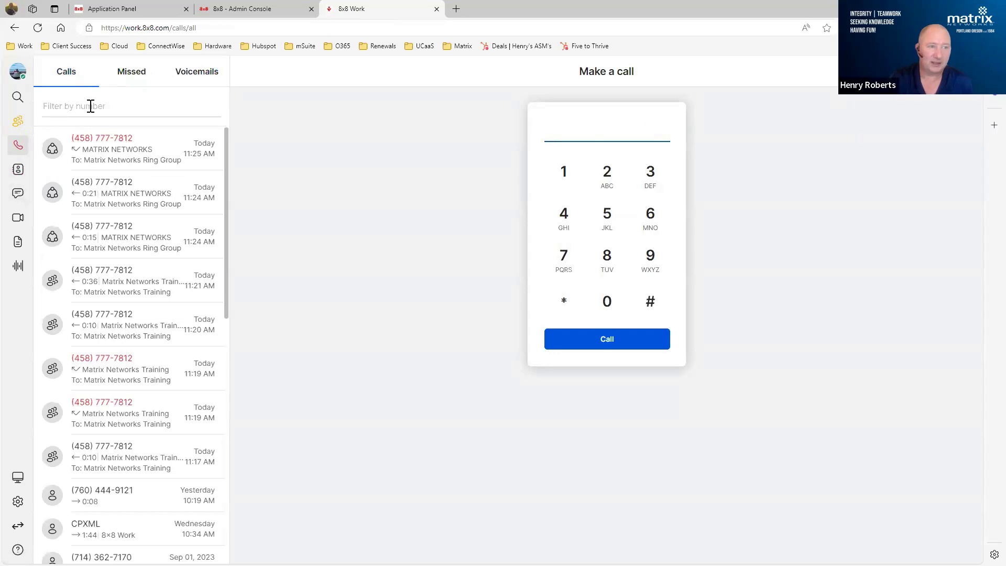
pyautogui.click(233, 10)
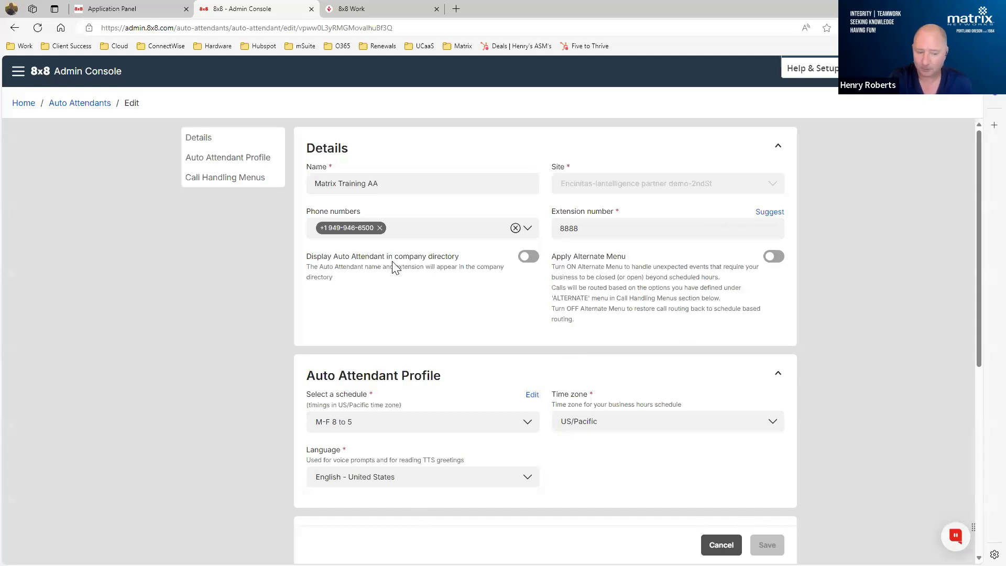
# - Open the auto attendant's M-F 8 to 5 schedule for editing and review its weekday hours, exceptions and holidays
pyautogui.scroll(-2, 406, 268)
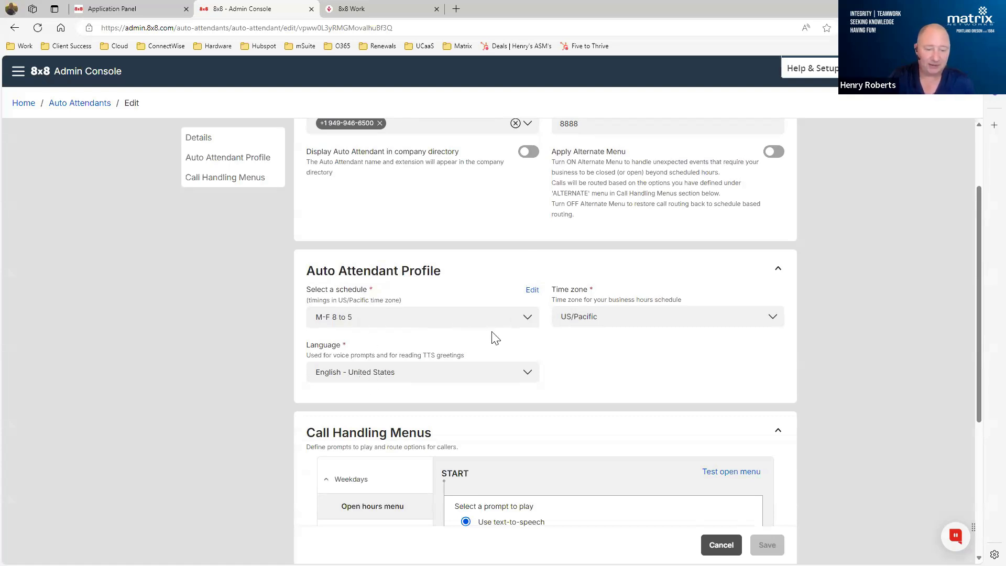
pyautogui.scroll(-1, 524, 228)
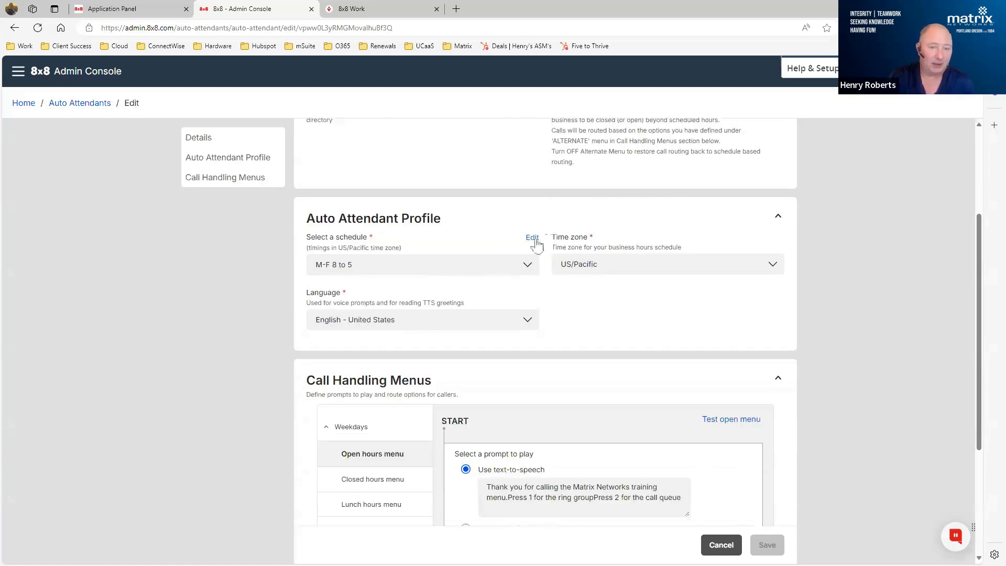
pyautogui.click(532, 239)
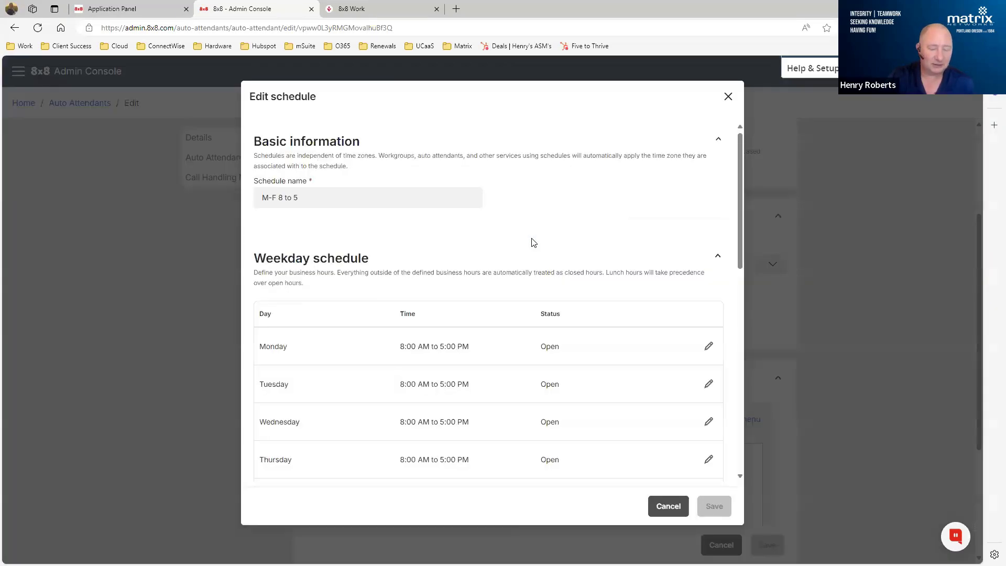
pyautogui.scroll(-6, 532, 242)
pyautogui.scroll(-2, 533, 242)
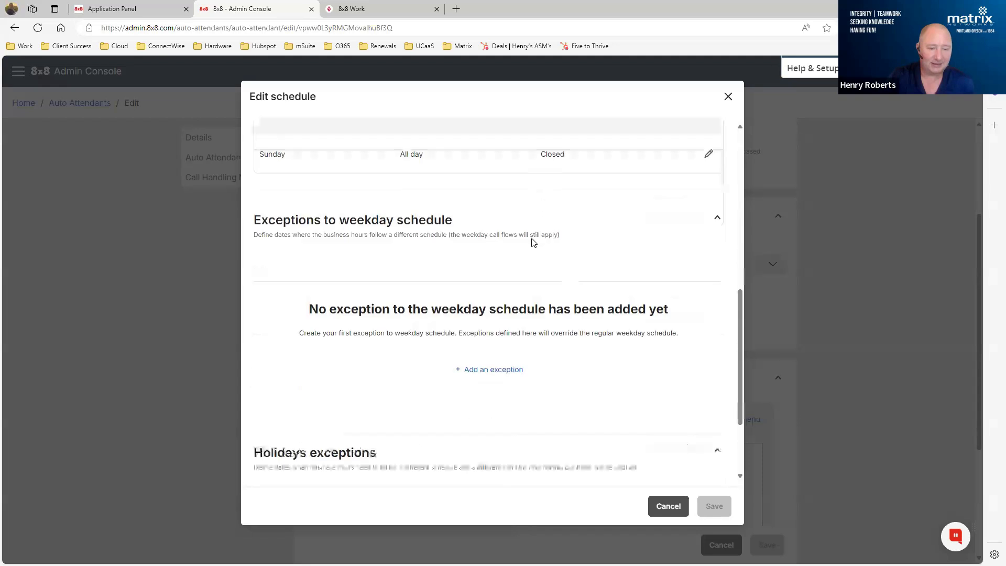
pyautogui.scroll(-3, 533, 241)
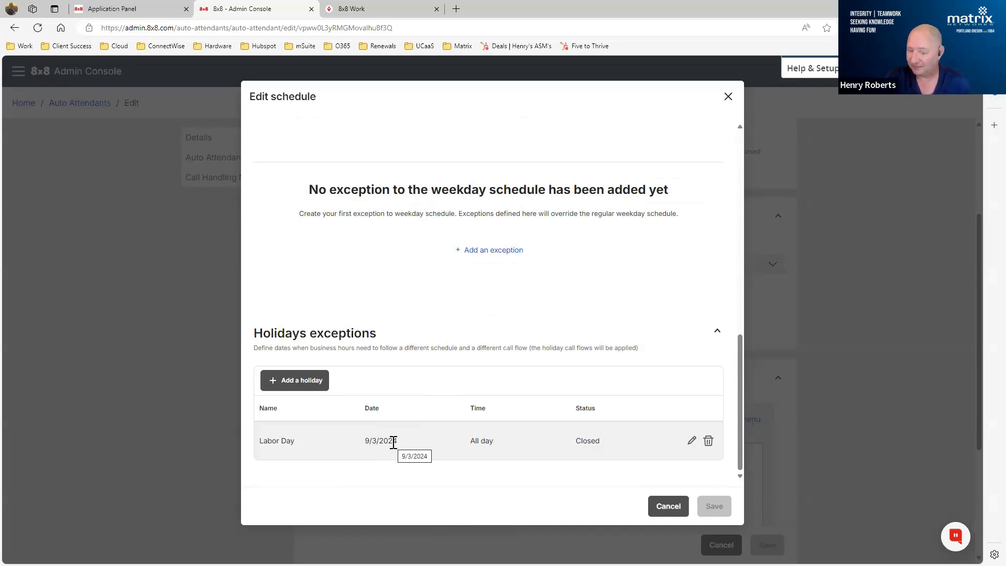
# - Set the date of the Labor Day holiday exception to 9/2/2024 and save both the holiday and the schedule
pyautogui.click(691, 442)
pyautogui.click(404, 189)
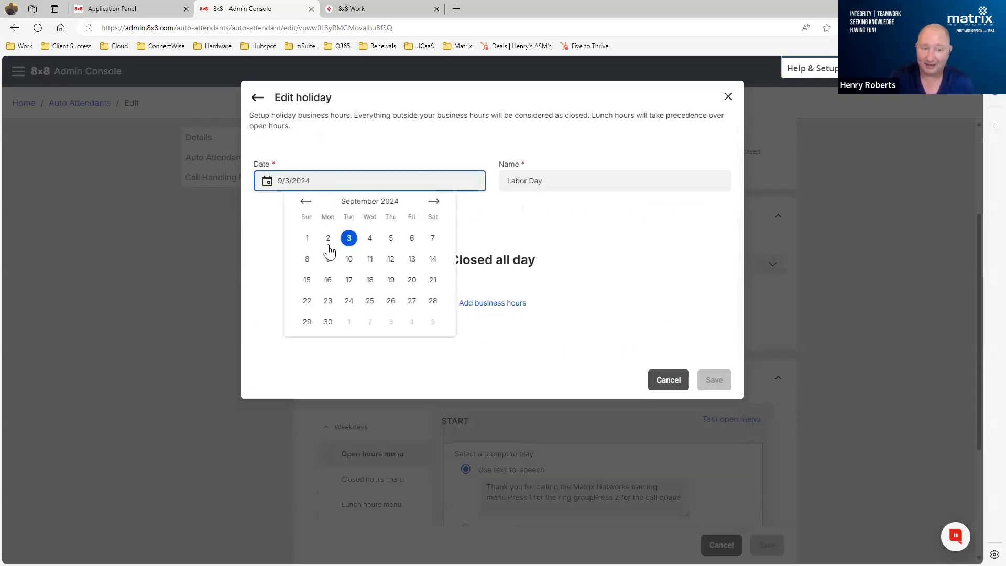
pyautogui.click(328, 238)
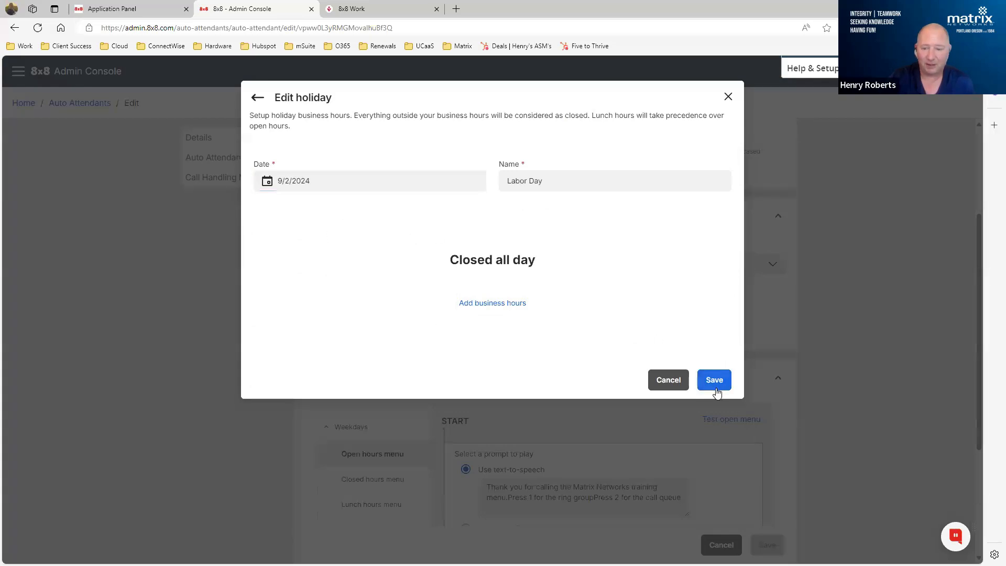
pyautogui.click(716, 392)
pyautogui.click(711, 506)
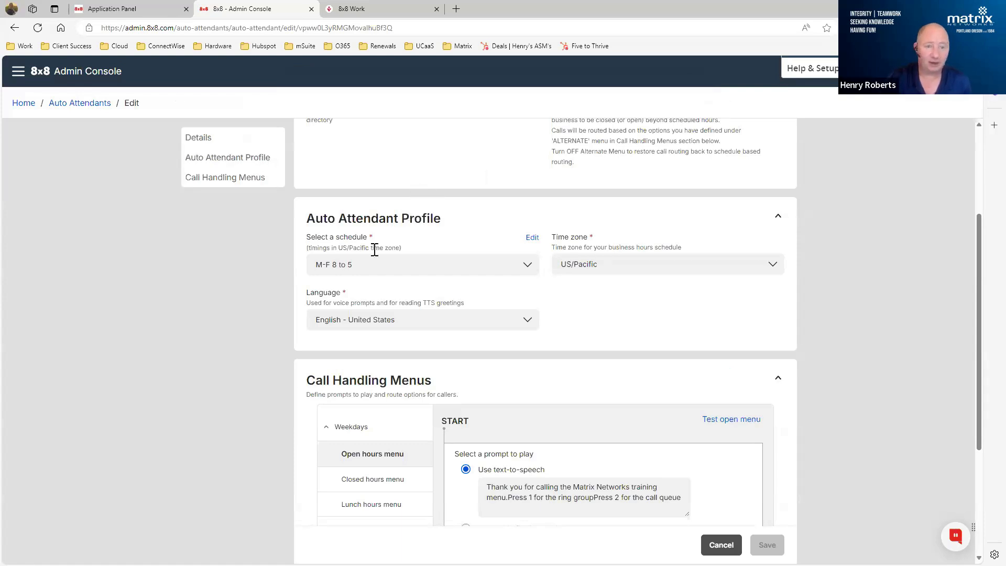
# - Review the auto attendant's call handling menus for closed, alternate and open hours, including prompts and key routing
pyautogui.click(11, 71)
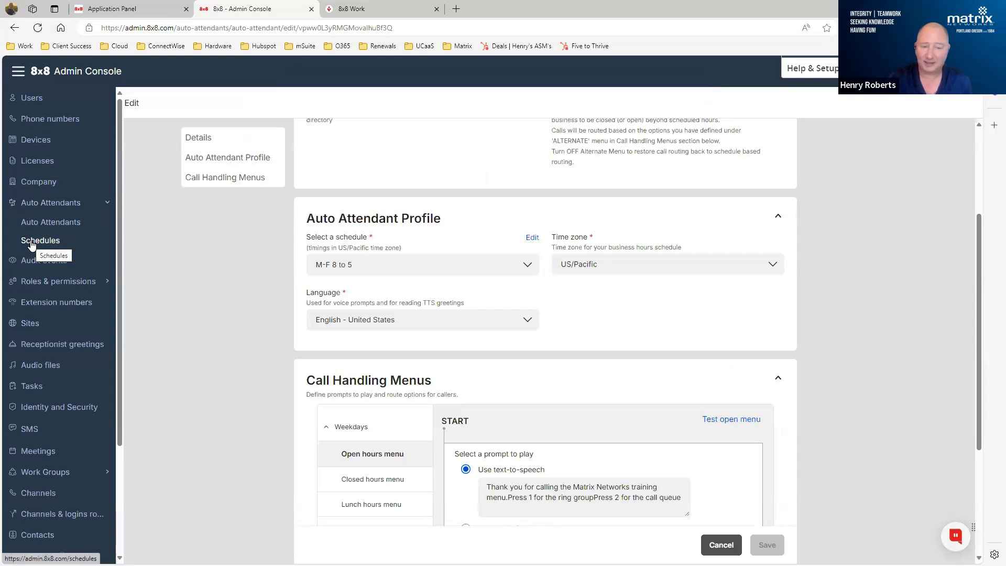
pyautogui.click(224, 254)
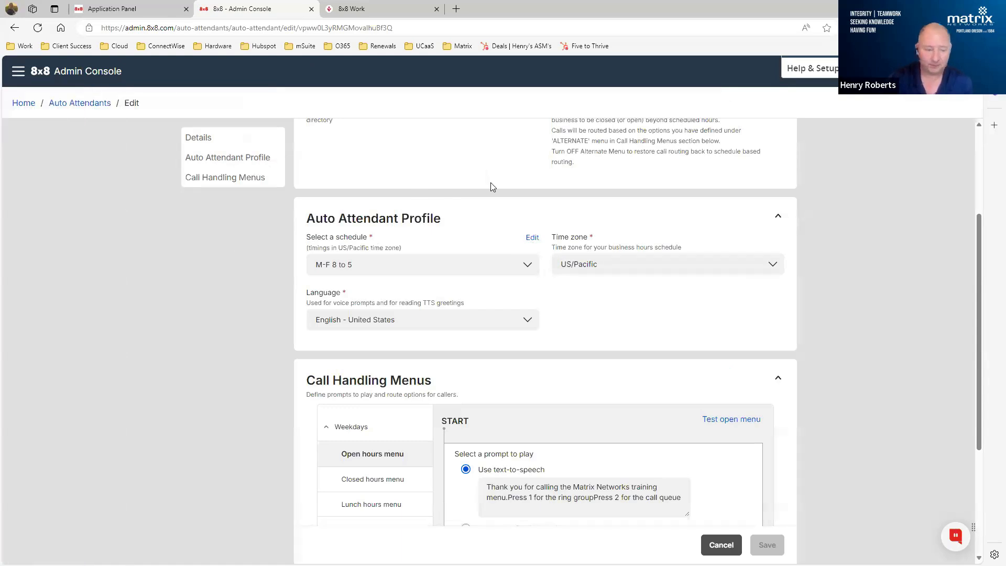
pyautogui.scroll(-4, 492, 186)
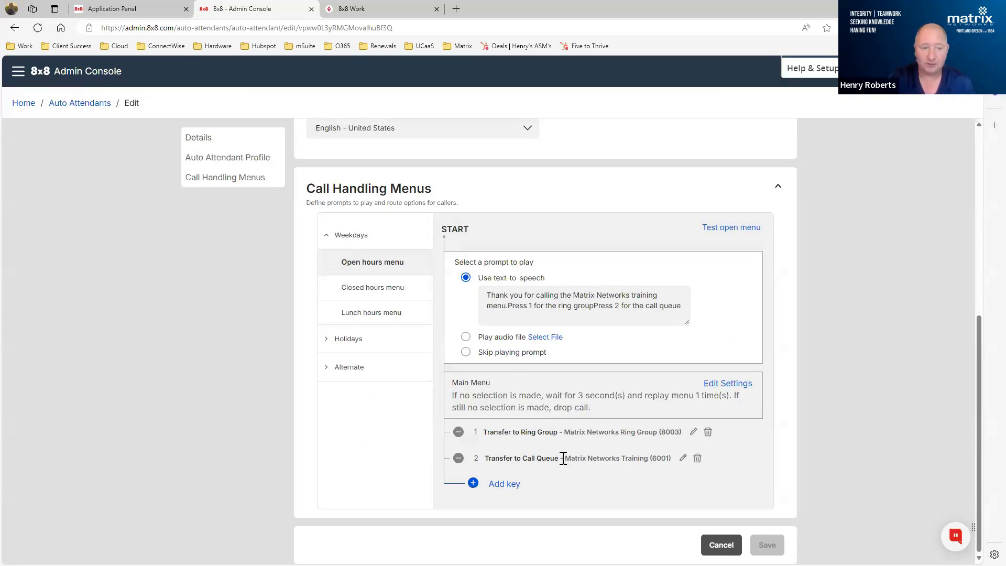
pyautogui.click(369, 287)
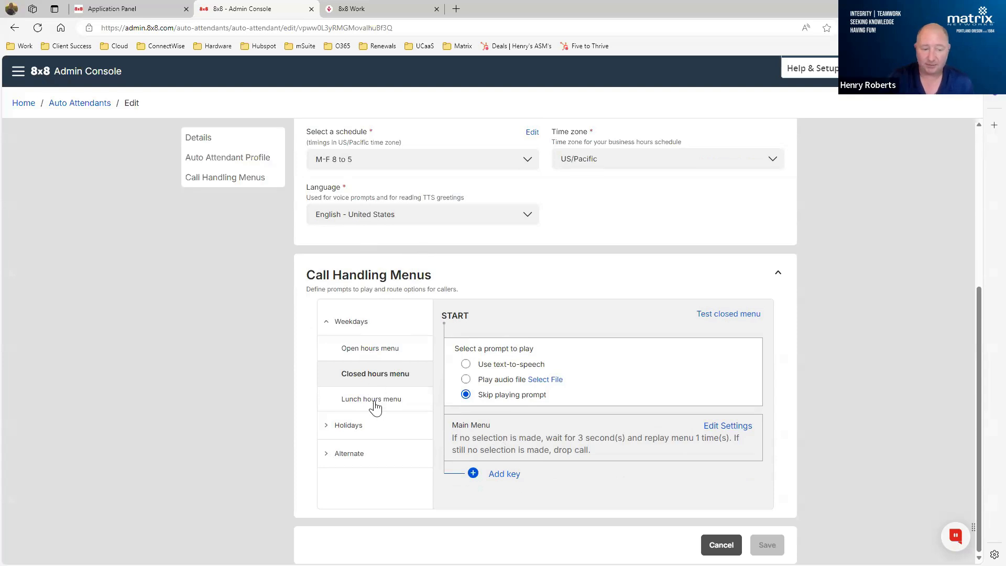
pyautogui.click(326, 460)
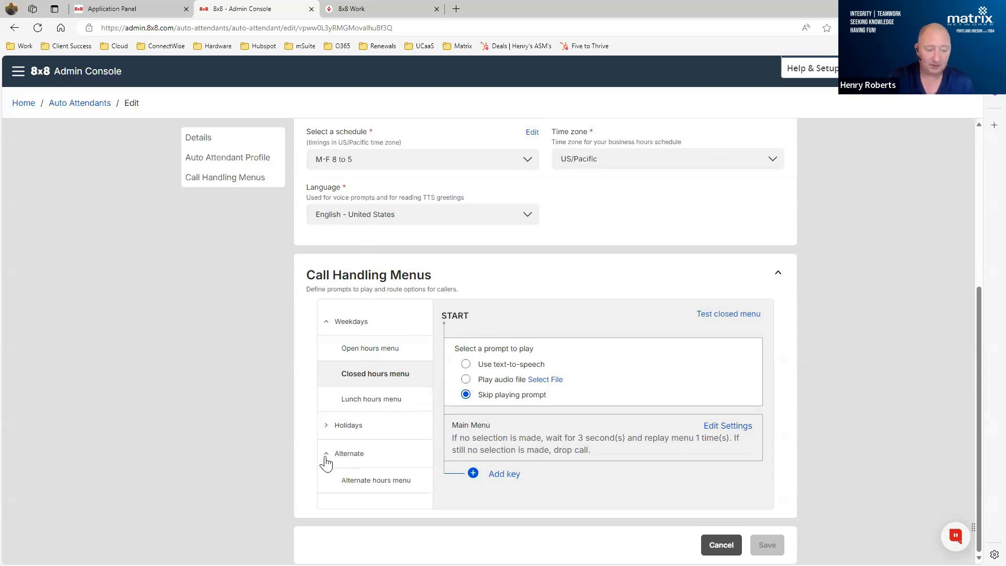
pyautogui.click(359, 488)
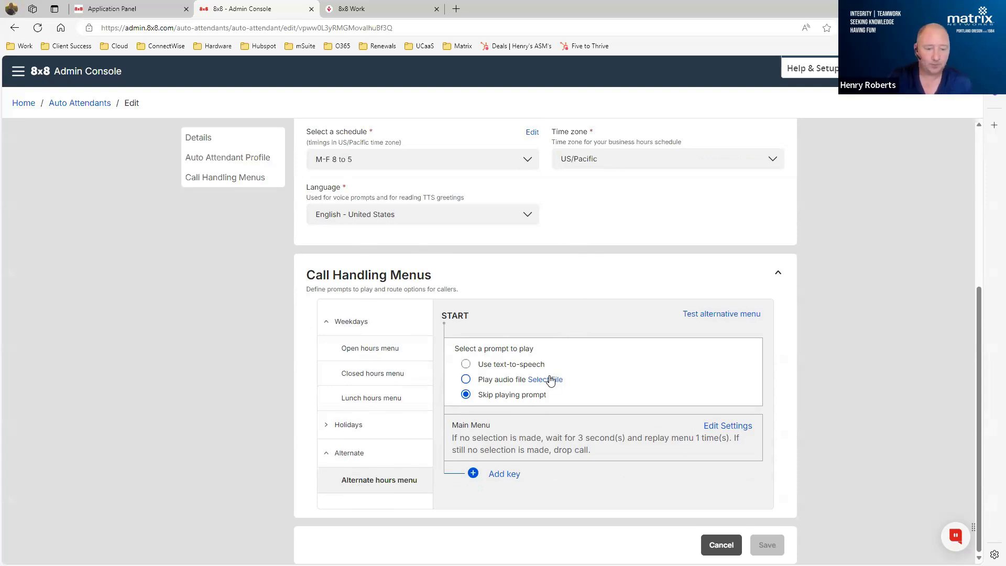
pyautogui.click(365, 349)
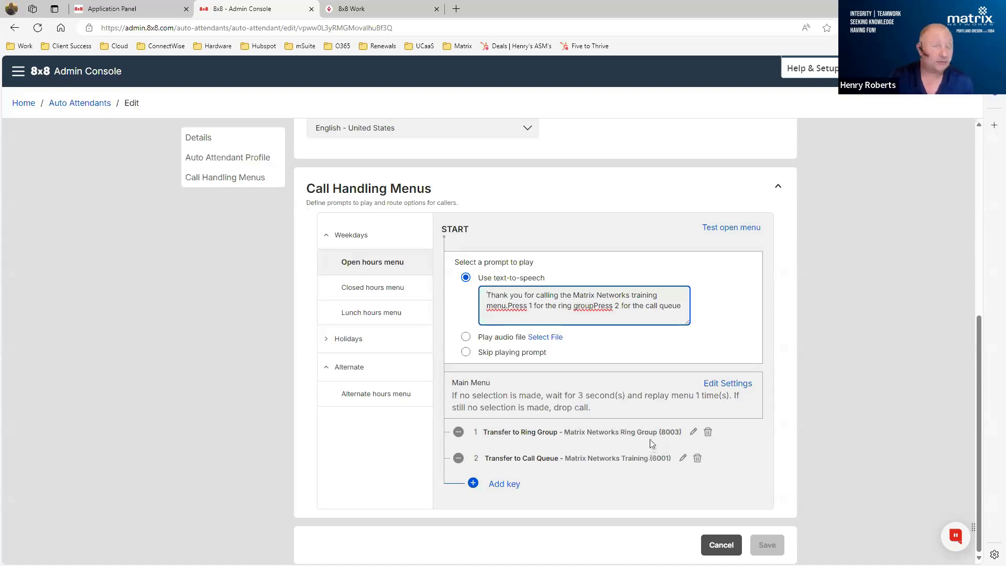
# - Expand the Work Groups section of the Admin Console and open its Call Queues page
pyautogui.click(20, 71)
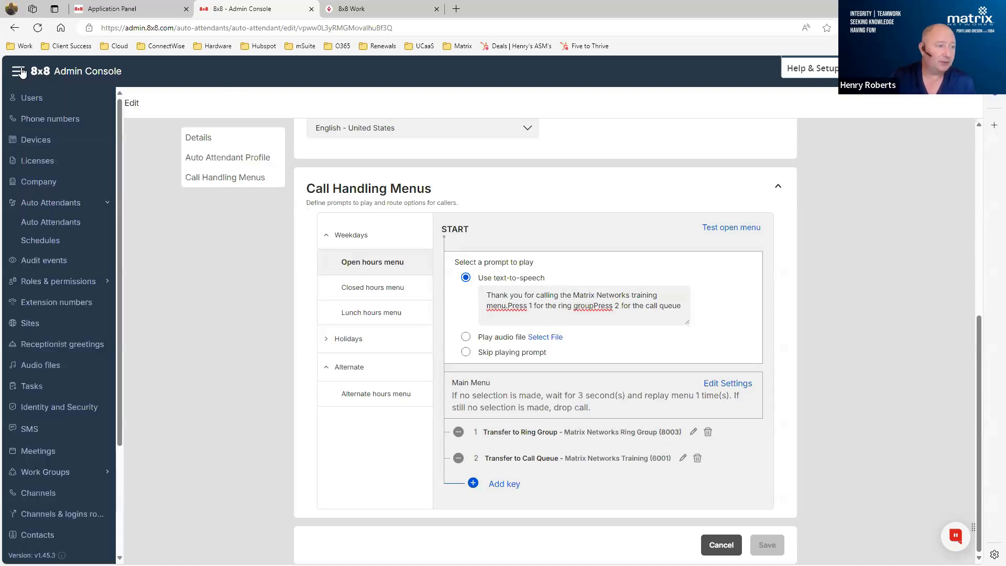
pyautogui.scroll(-3, 47, 273)
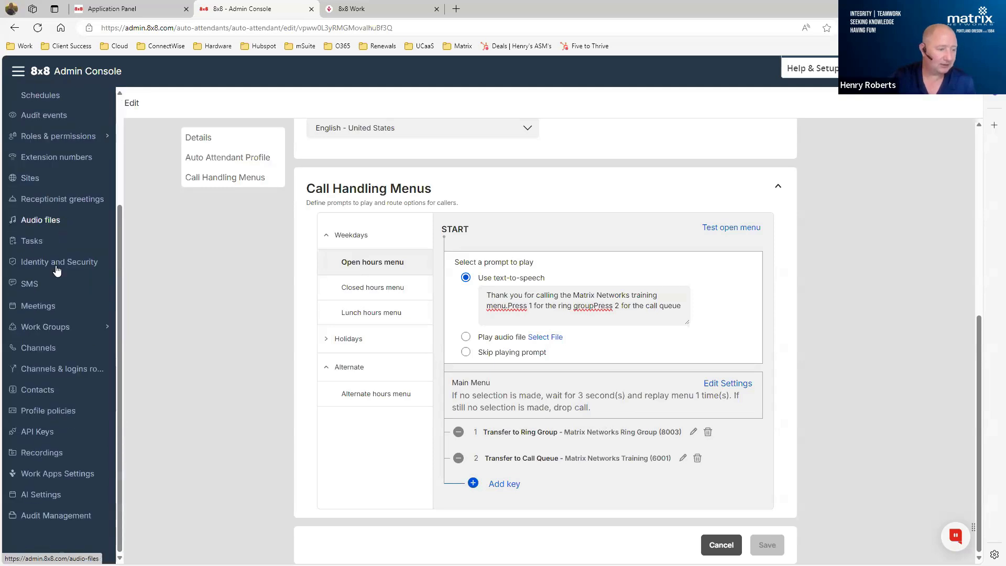
pyautogui.click(43, 332)
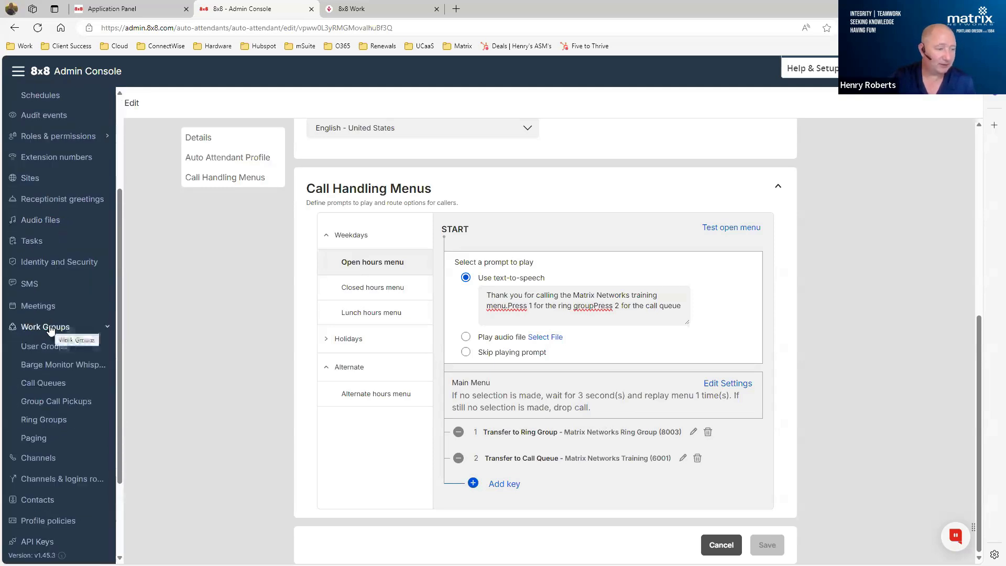
pyautogui.click(43, 385)
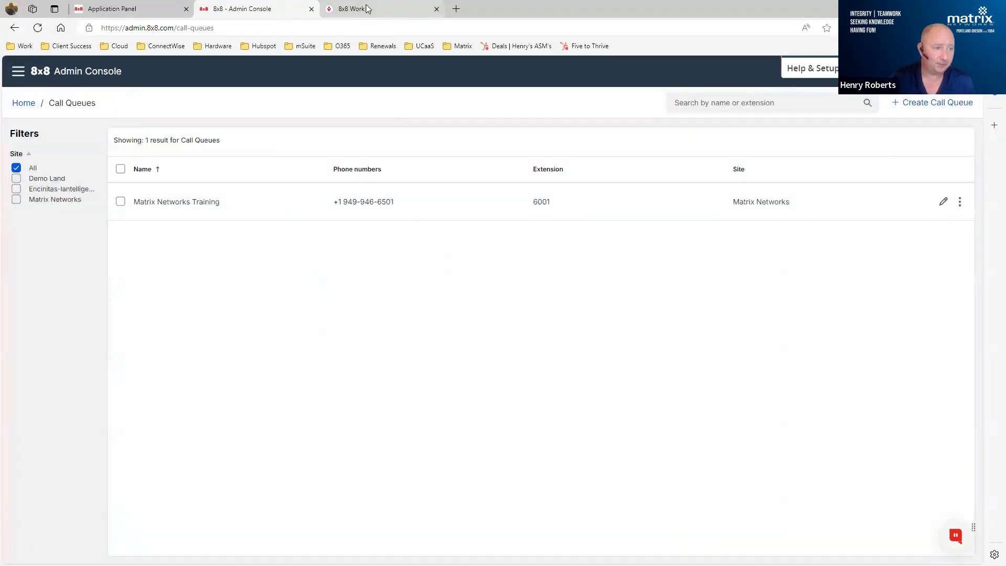
# - Switch to 8x8 Work to view the logged-in call queues, and return to the Call Queues page in the Admin Console
pyautogui.click(367, 9)
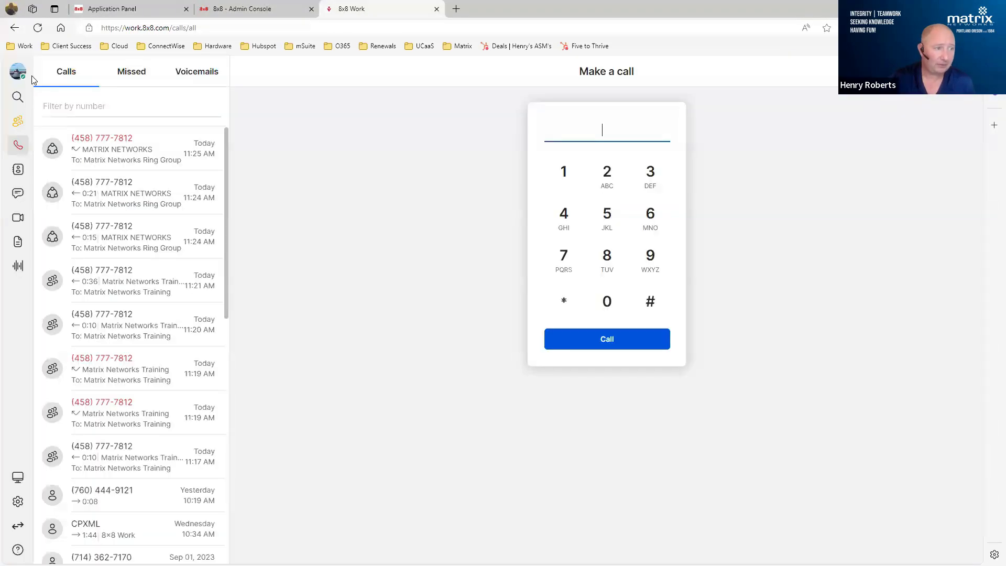
pyautogui.click(17, 125)
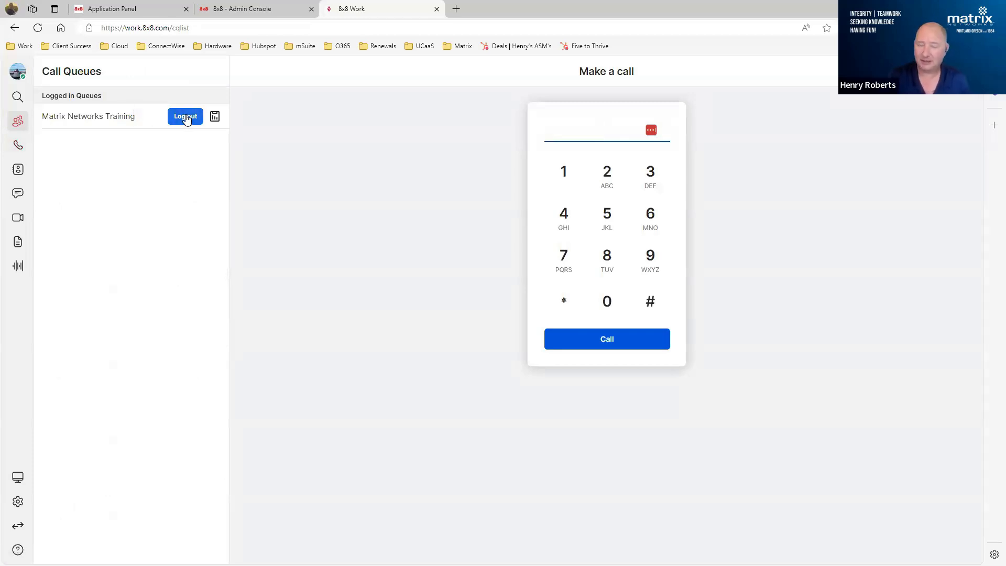
pyautogui.click(234, 10)
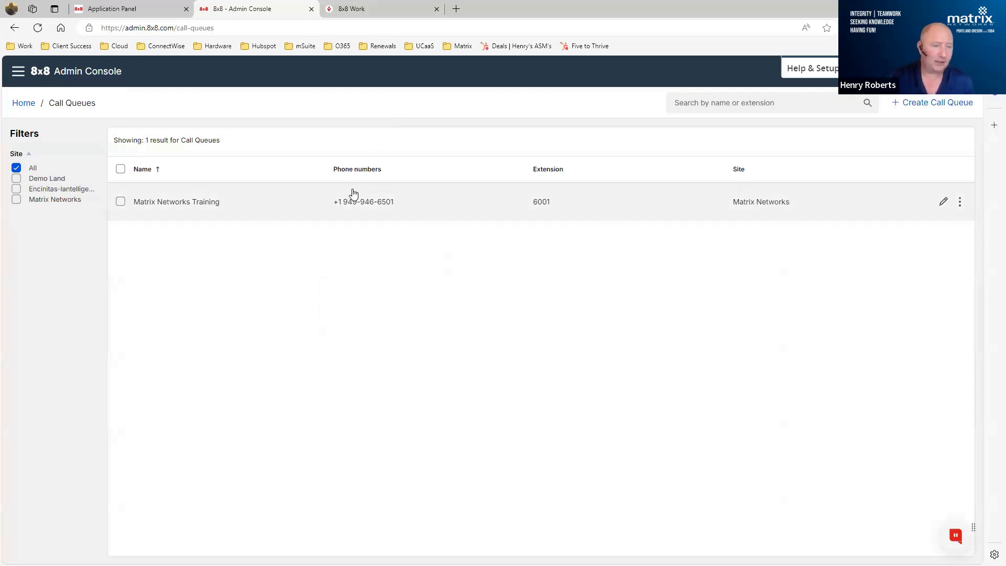
# - Open the Matrix Networks Training call queue for editing and examine its basic information, including the limits for wrap-up time and delay after not answering
pyautogui.click(942, 202)
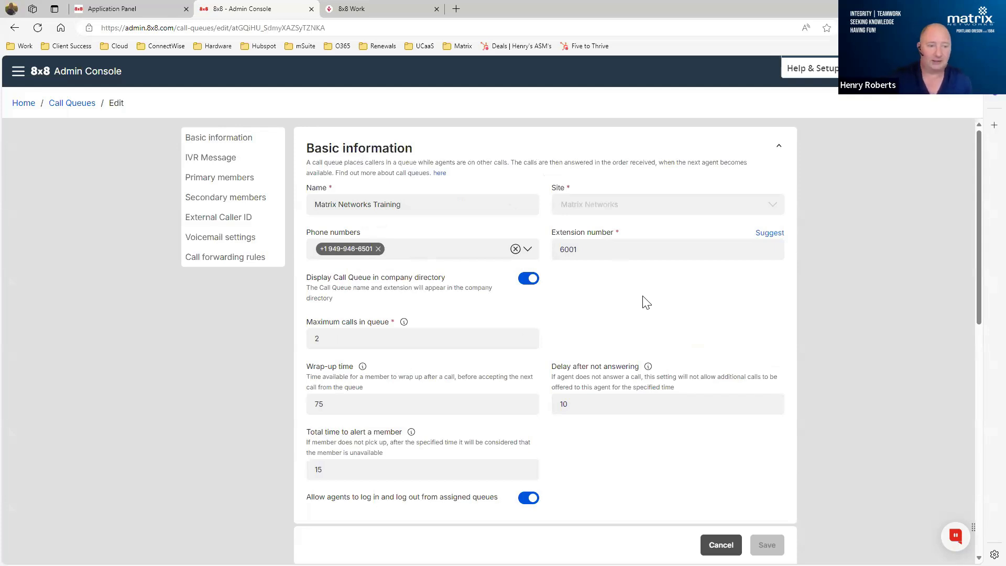
pyautogui.scroll(-1, 676, 287)
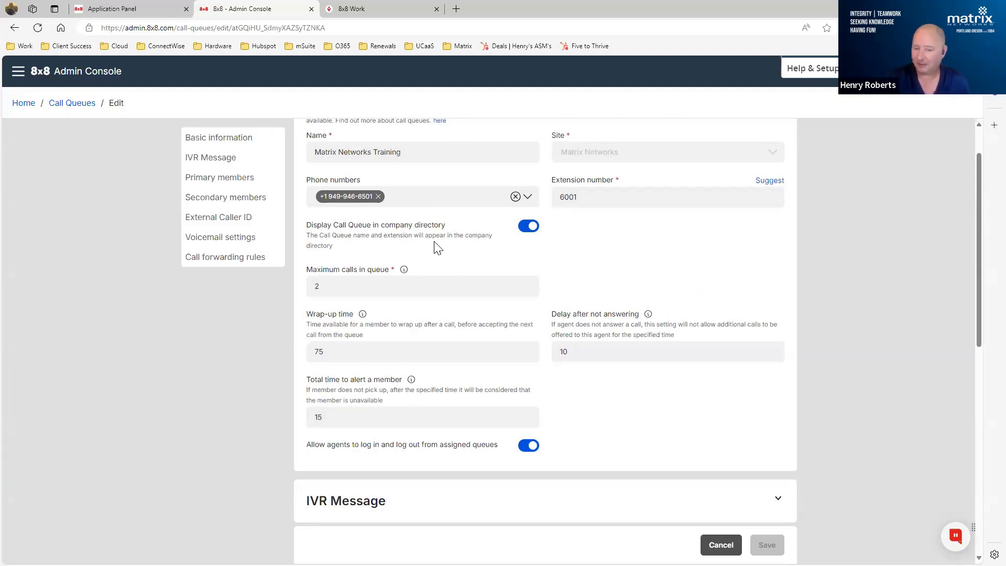
pyautogui.scroll(-1, 483, 252)
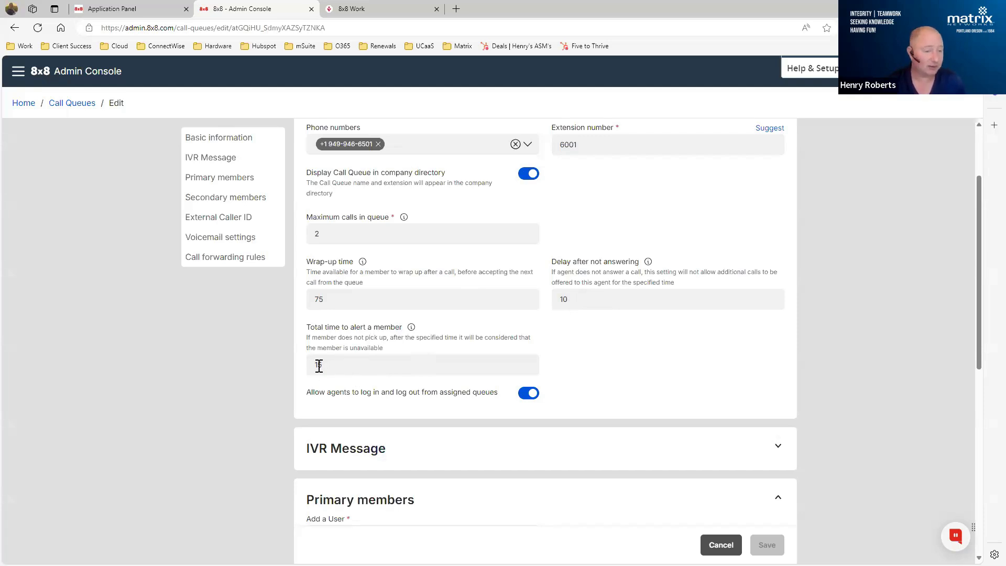
pyautogui.moveTo(362, 264)
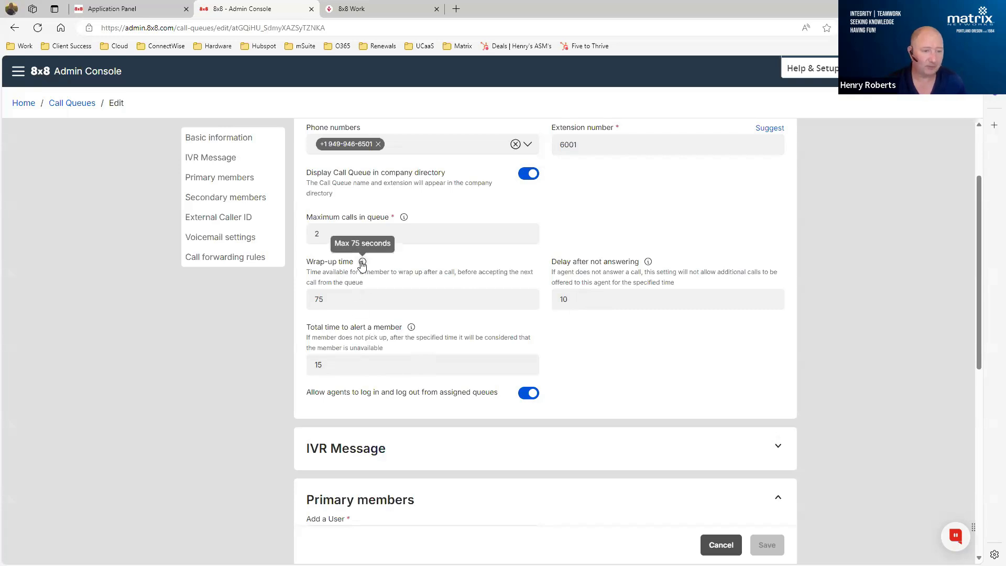
pyautogui.moveTo(411, 328)
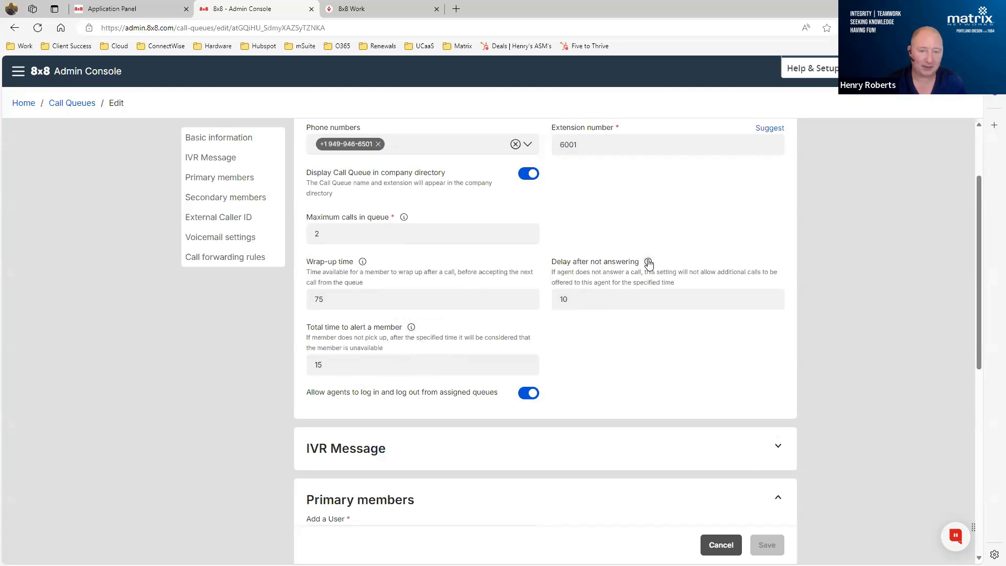
pyautogui.moveTo(649, 263)
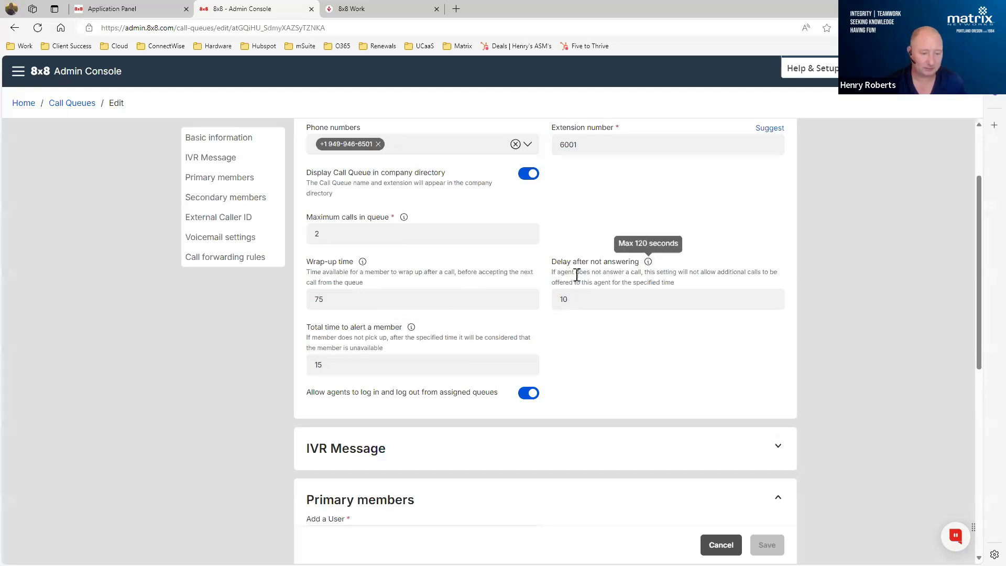
# - Expand the call queue's IVR Message section and review its greeting, music-on-hold, repeating message and voicemail settings
pyautogui.scroll(-5, 582, 273)
pyautogui.click(491, 189)
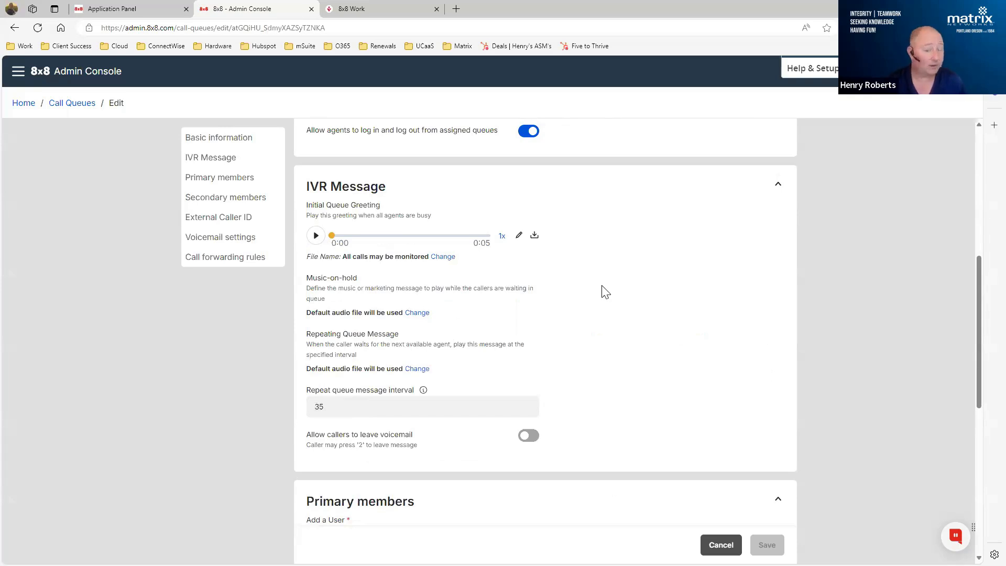
pyautogui.scroll(-1, 606, 292)
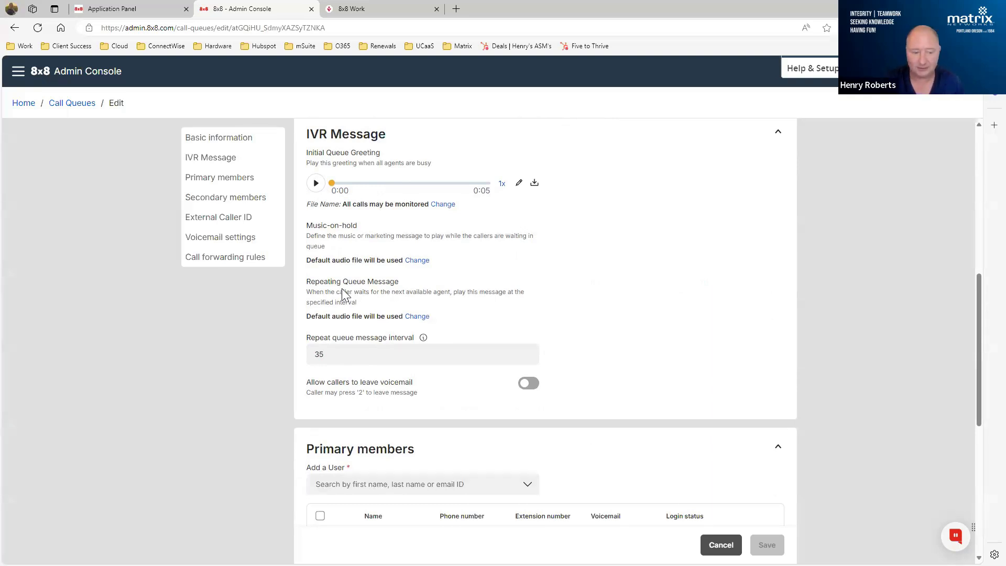
# - Review the call queue's primary members and check the options available for the Matrix Networks member
pyautogui.scroll(-3, 645, 307)
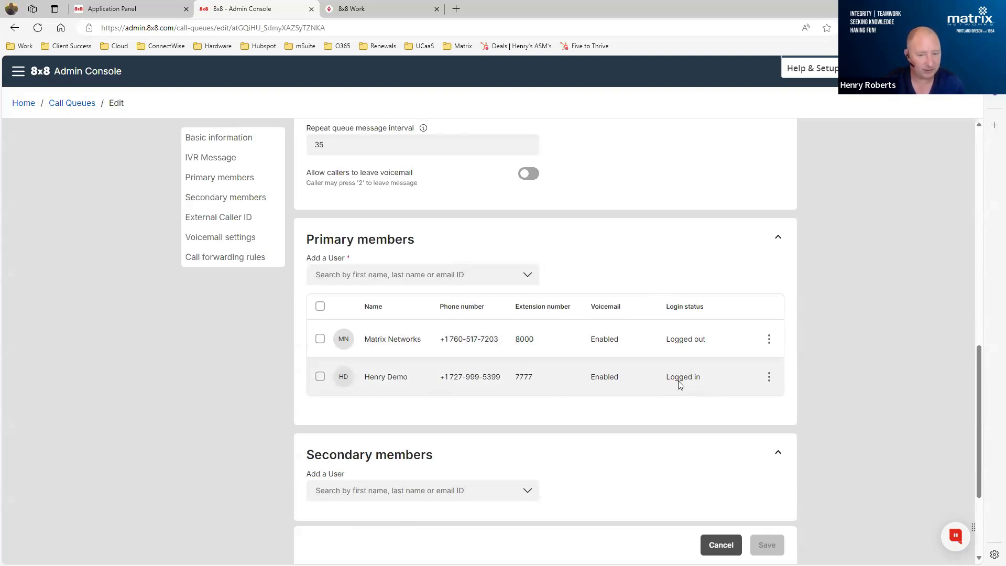
pyautogui.click(769, 339)
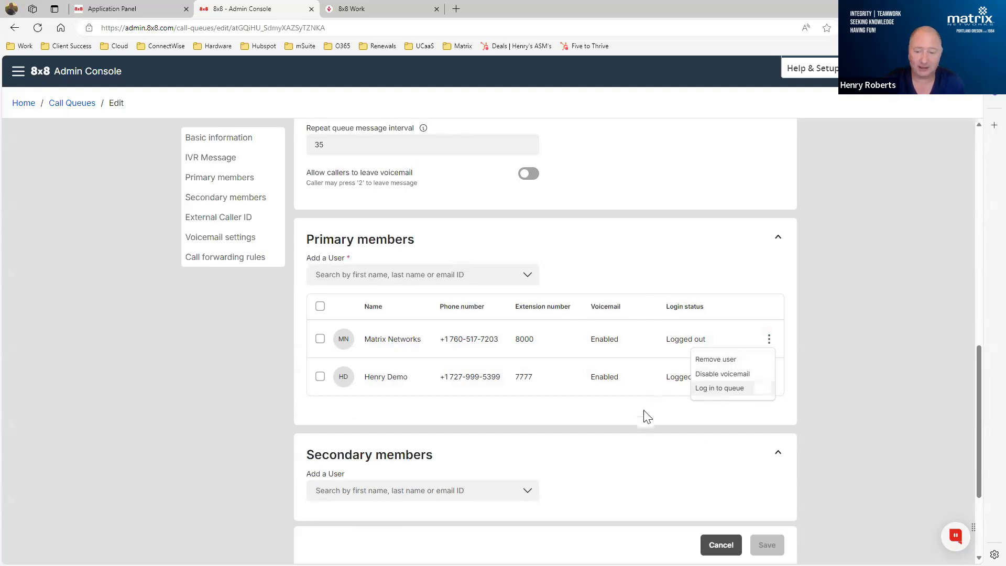
pyautogui.click(610, 324)
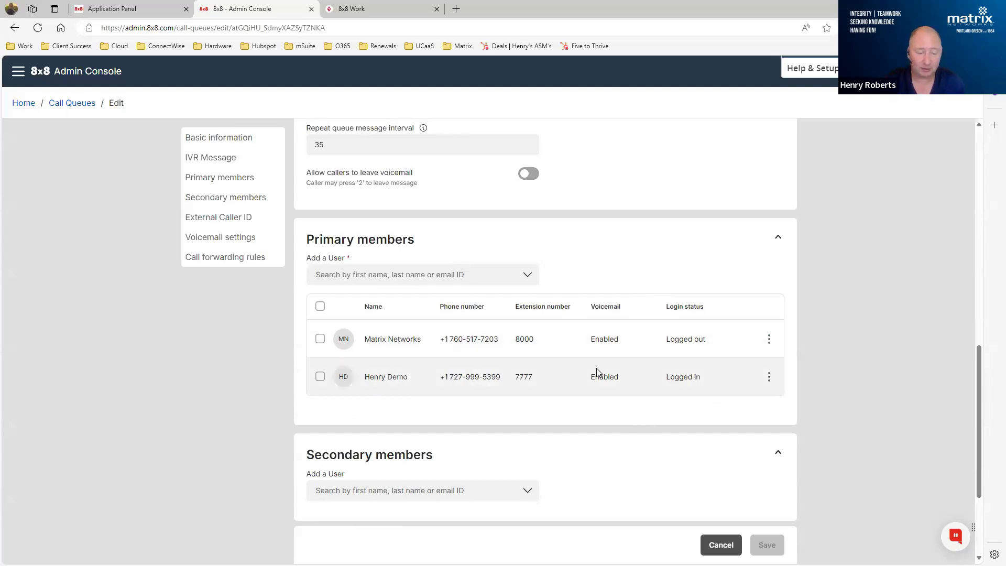
# - Switch to 8x8 Work to view the list of voicemails, and return to the call queue in the Admin Console
pyautogui.click(361, 8)
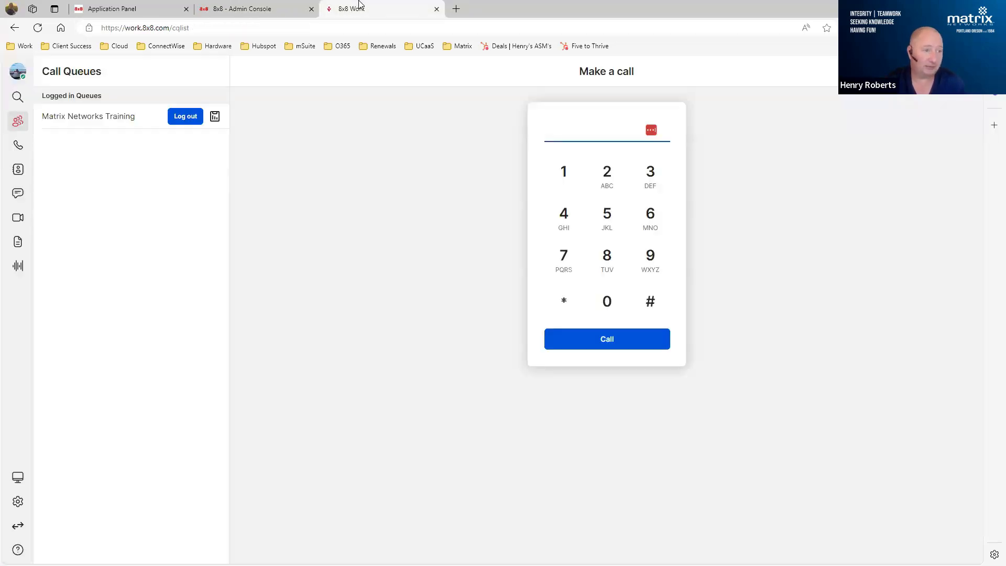
pyautogui.click(18, 145)
pyautogui.click(211, 74)
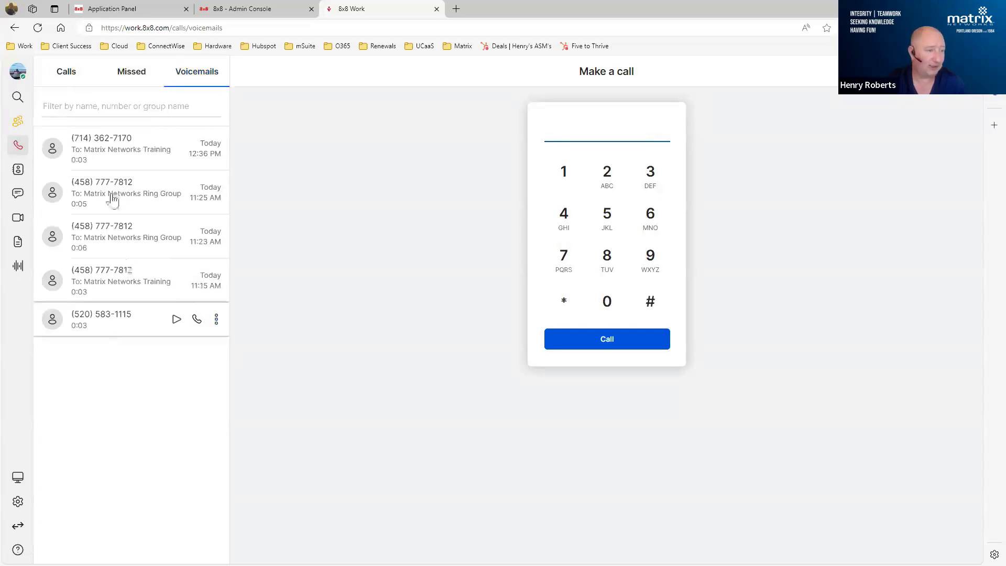
pyautogui.click(268, 15)
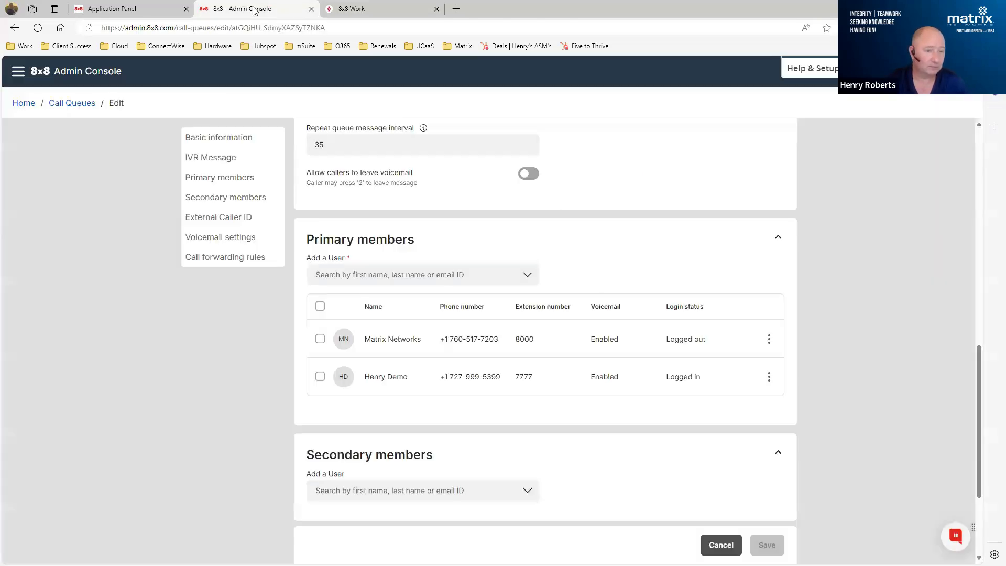
# - Check which users can be added as primary members of the call queue and which options the Matrix Networks member offers
pyautogui.click(521, 276)
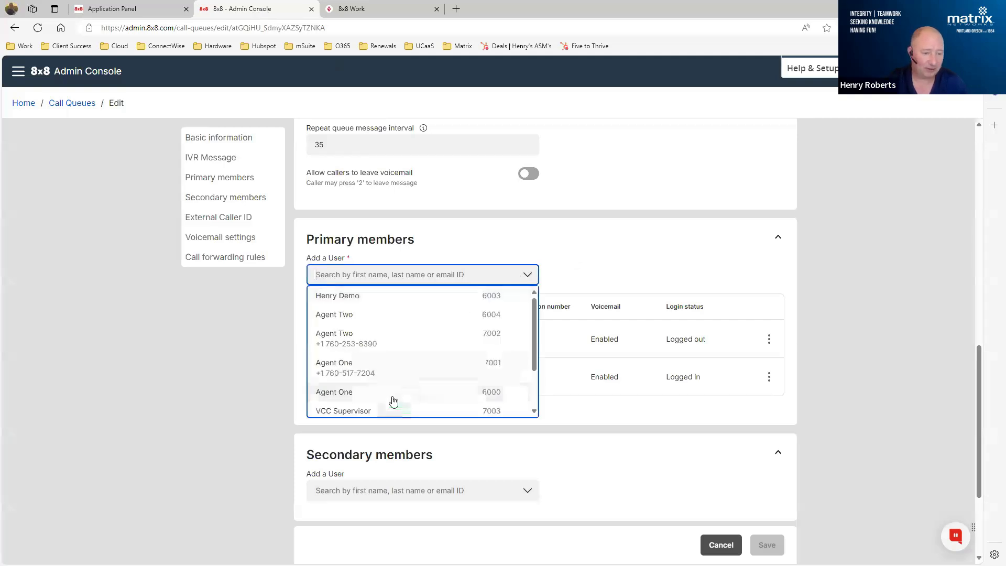
pyautogui.scroll(-2, 420, 334)
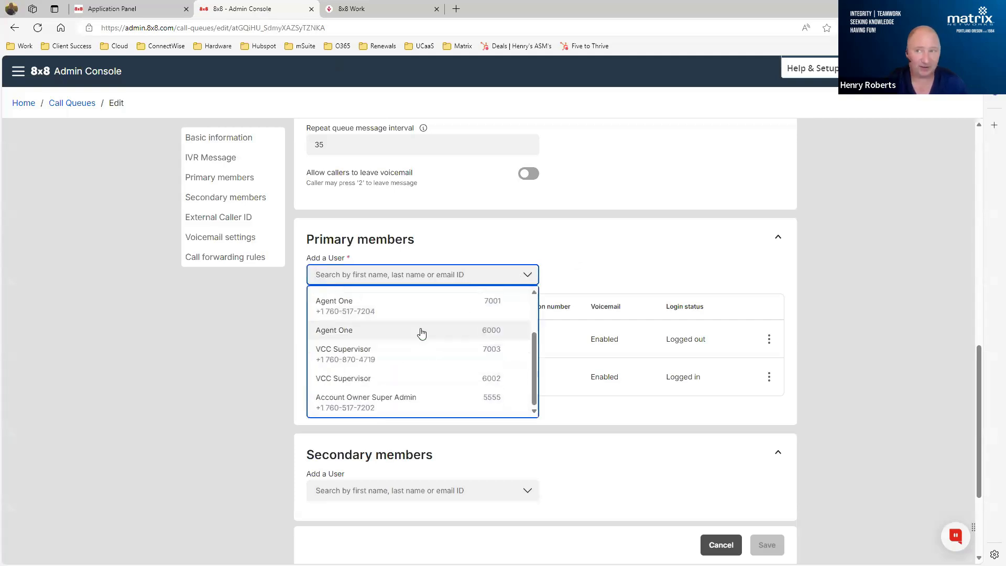
pyautogui.click(734, 238)
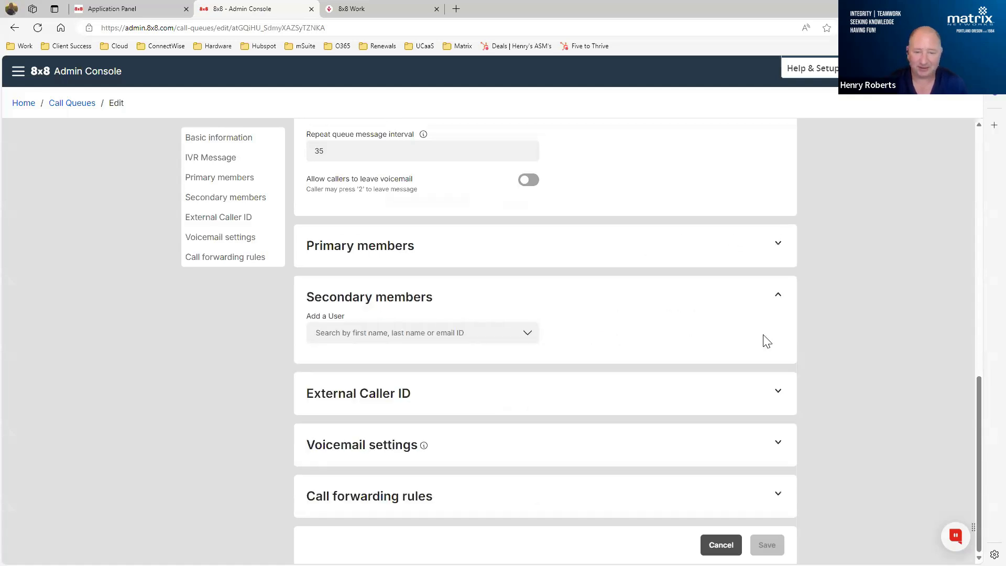
pyautogui.click(664, 253)
pyautogui.click(768, 339)
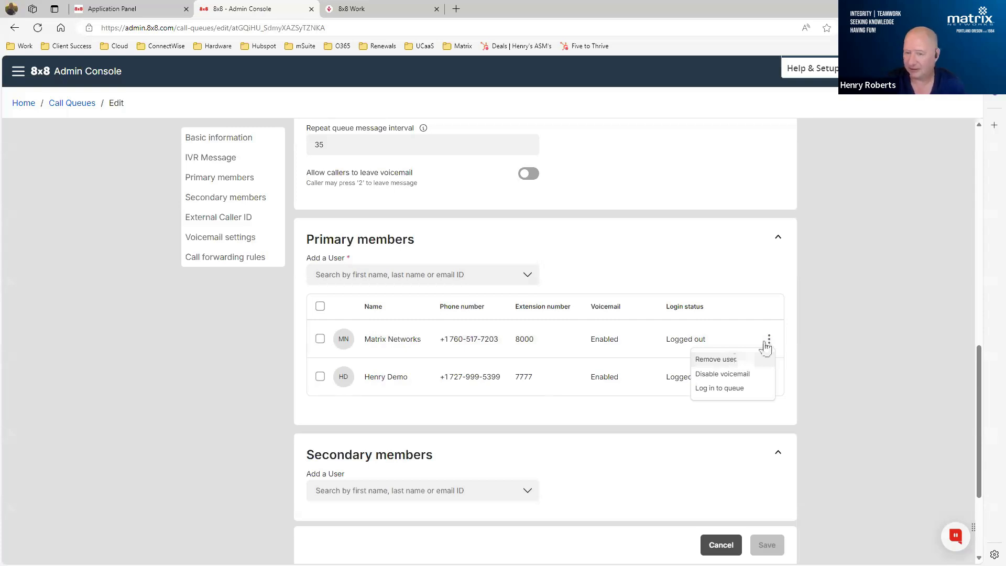
pyautogui.click(844, 268)
# - Review the call queue's secondary members and expand its External Caller ID and Voicemail settings sections
pyautogui.scroll(-3, 598, 194)
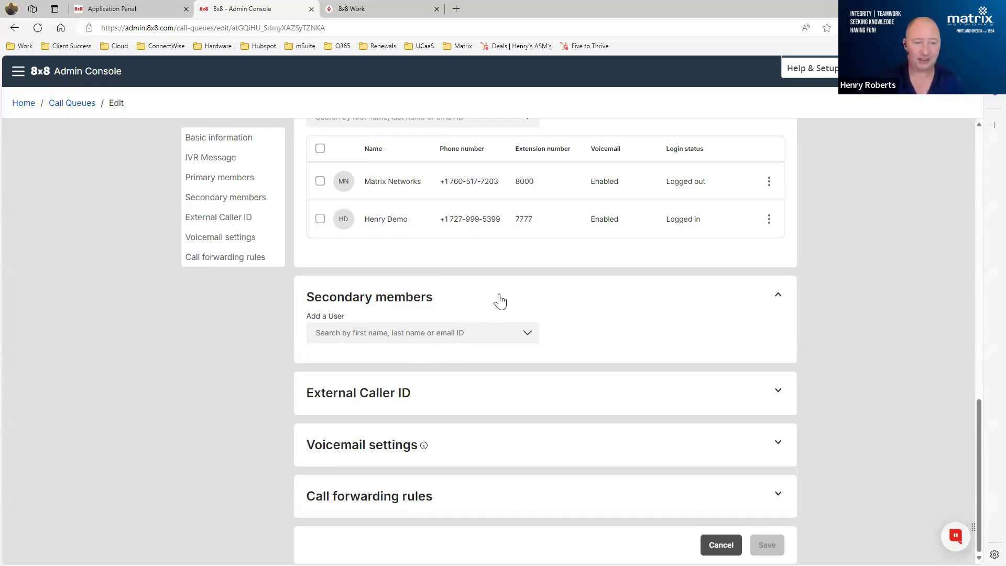
pyautogui.scroll(2, 499, 302)
pyautogui.scroll(-2, 500, 298)
pyautogui.click(418, 407)
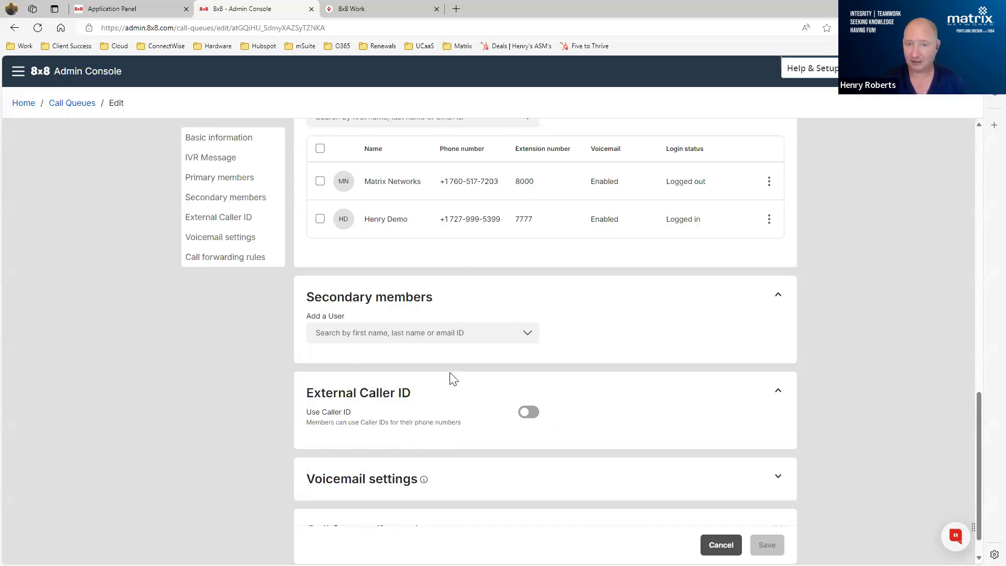
pyautogui.scroll(-1, 556, 273)
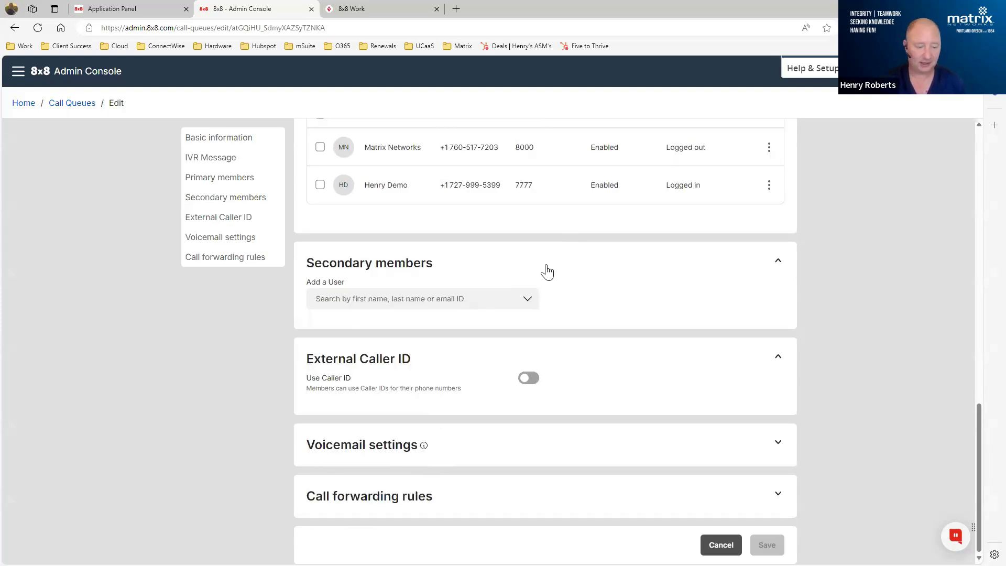
pyautogui.click(390, 461)
pyautogui.scroll(-3, 599, 312)
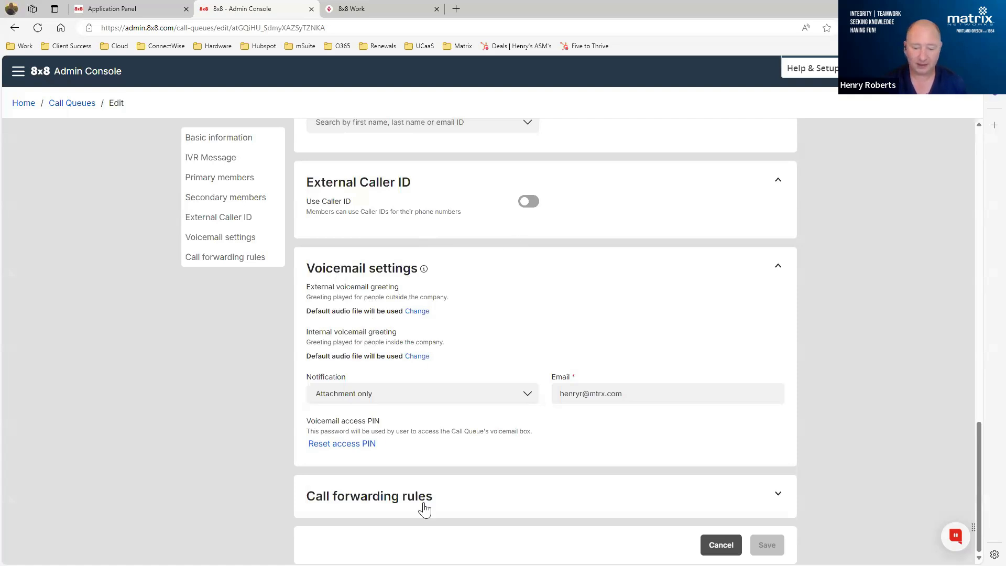
# - Disable the Forward all calls rule in the queue's call forwarding rules and save the call queue
pyautogui.click(443, 516)
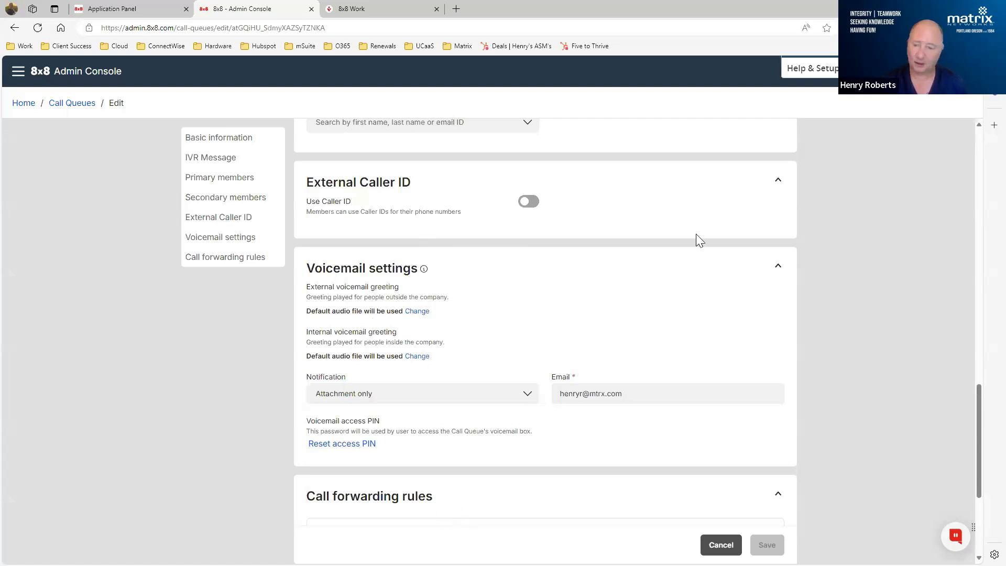
pyautogui.scroll(-4, 696, 234)
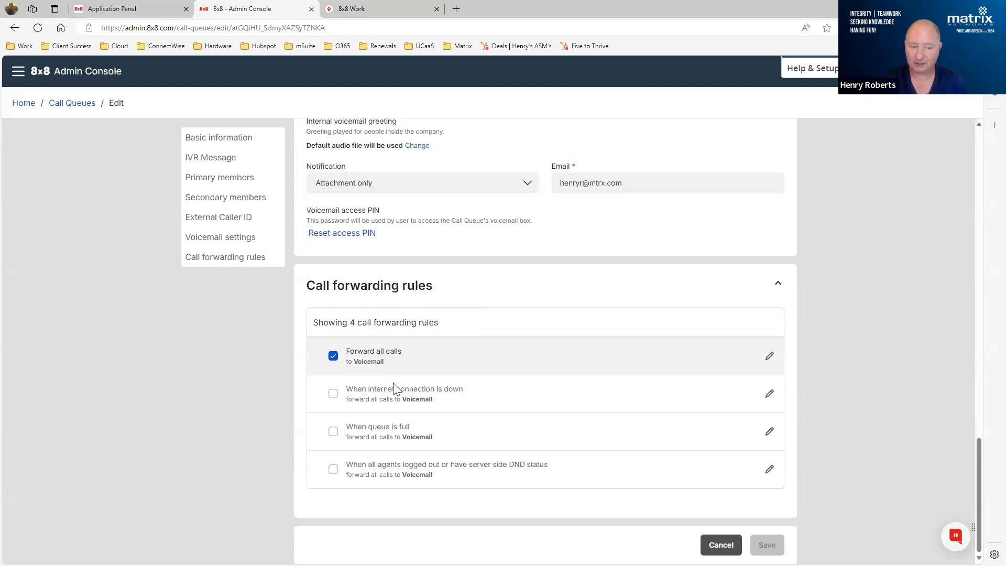
pyautogui.click(334, 357)
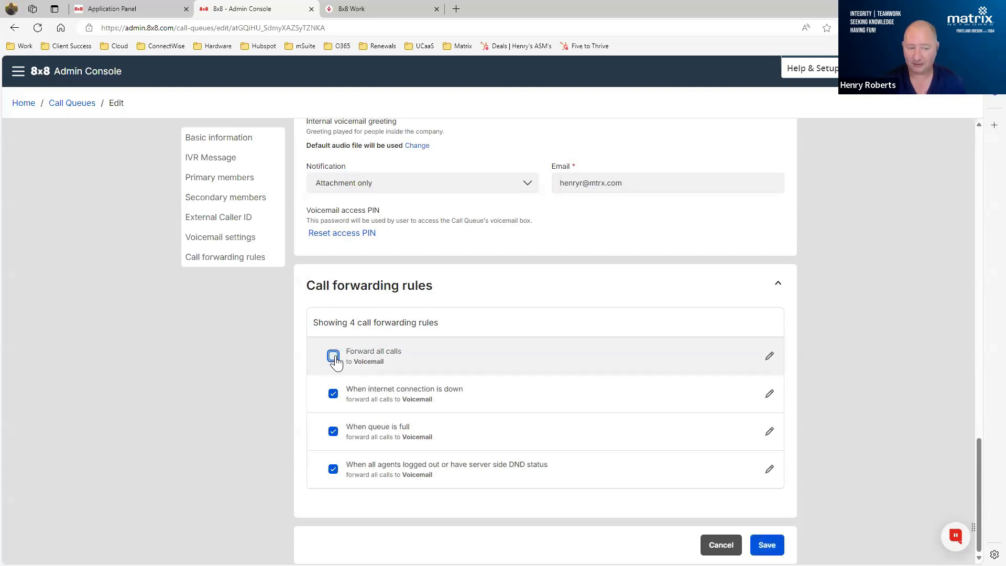
pyautogui.click(766, 543)
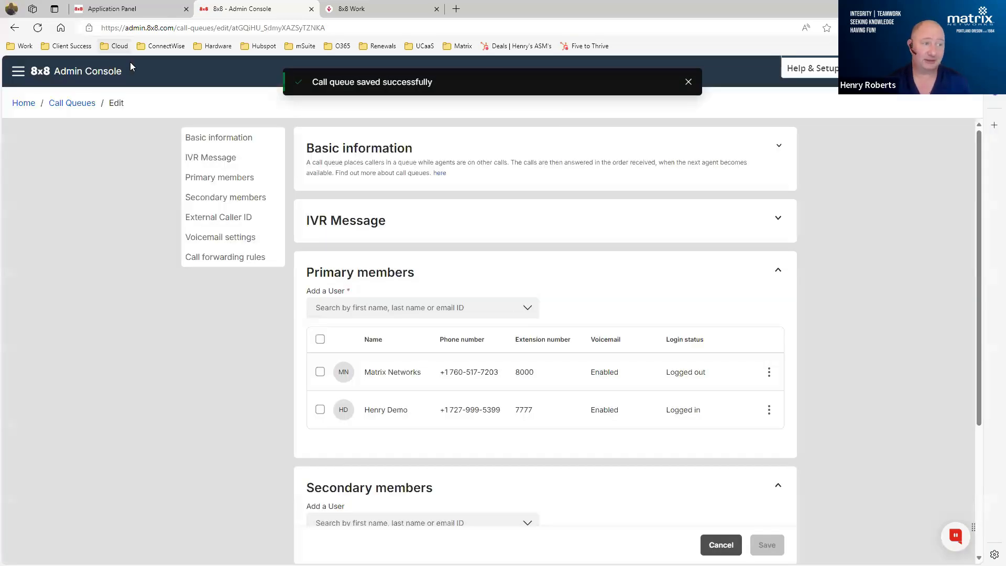
# - Go to Audit events and inspect the details of the topmost user call forwarding edit
pyautogui.click(17, 72)
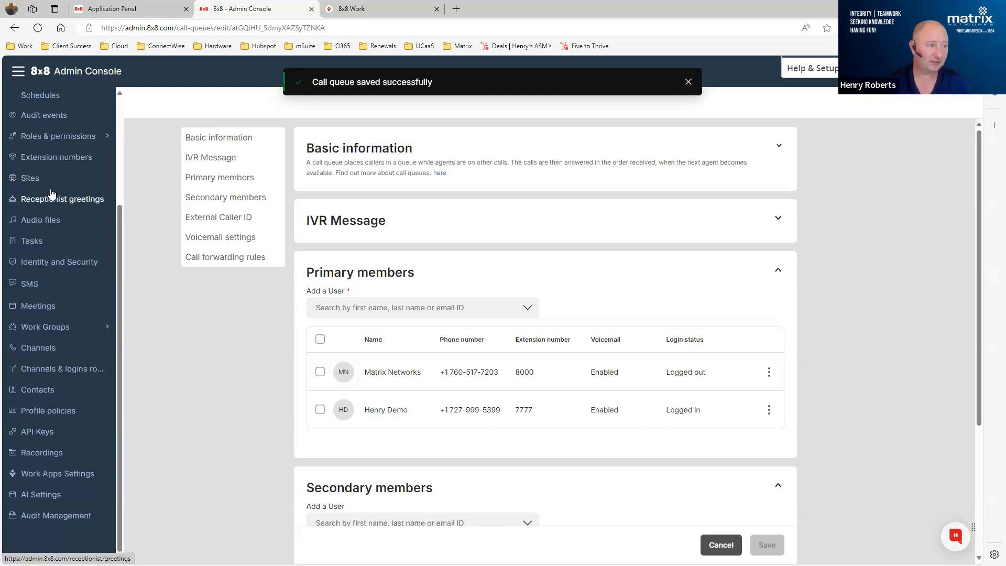
pyautogui.scroll(1, 51, 194)
pyautogui.click(32, 167)
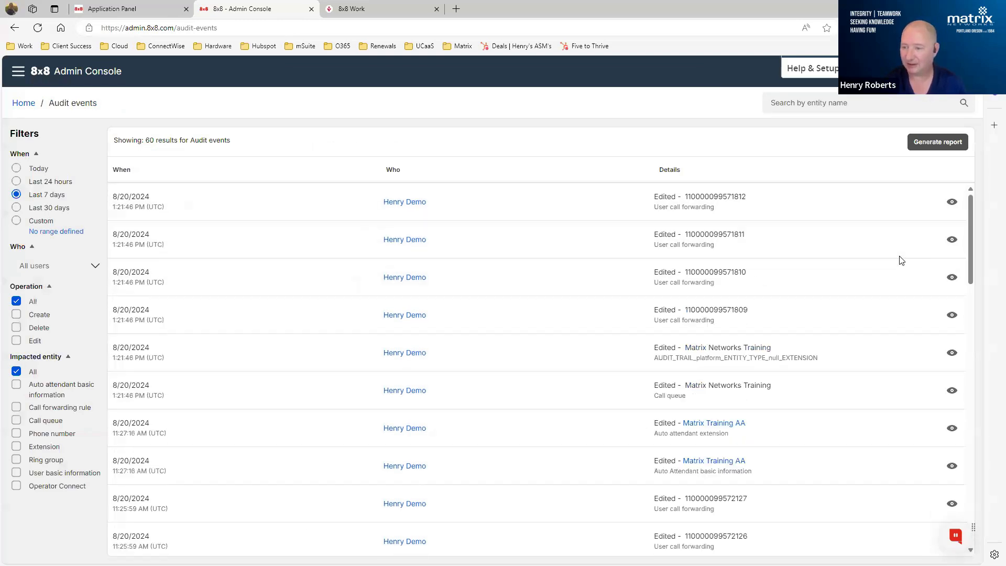
pyautogui.click(952, 202)
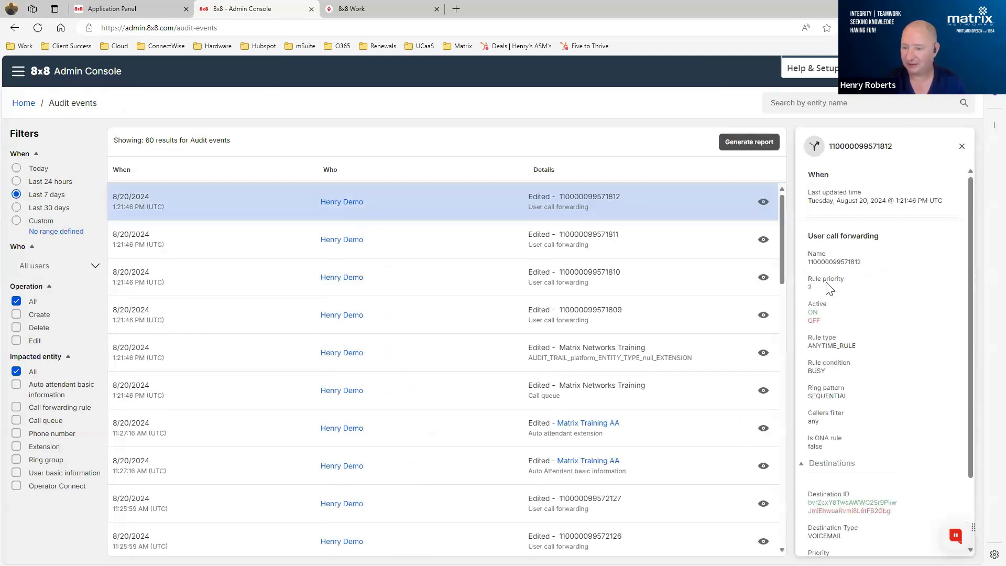
pyautogui.scroll(-2, 873, 286)
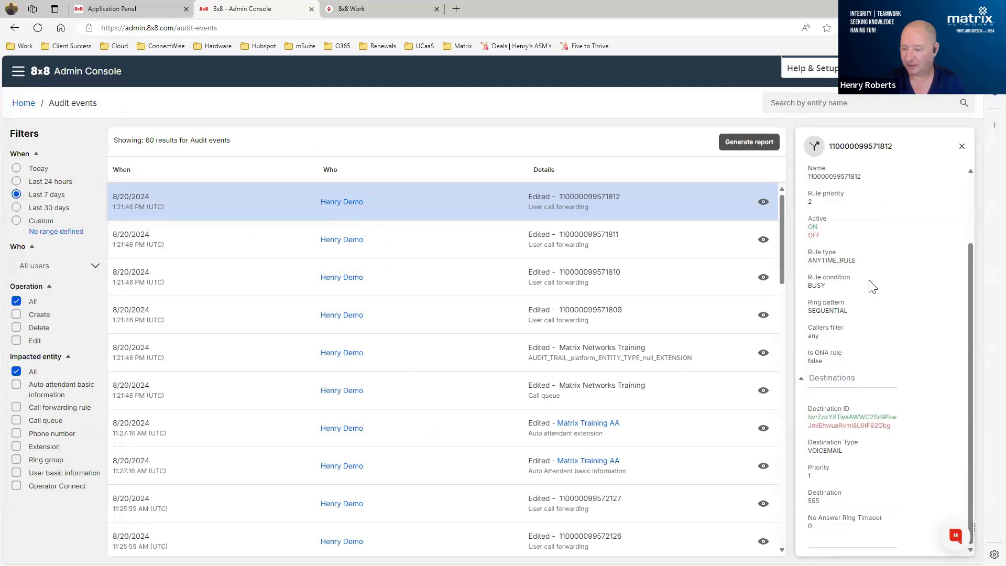
pyautogui.click(963, 146)
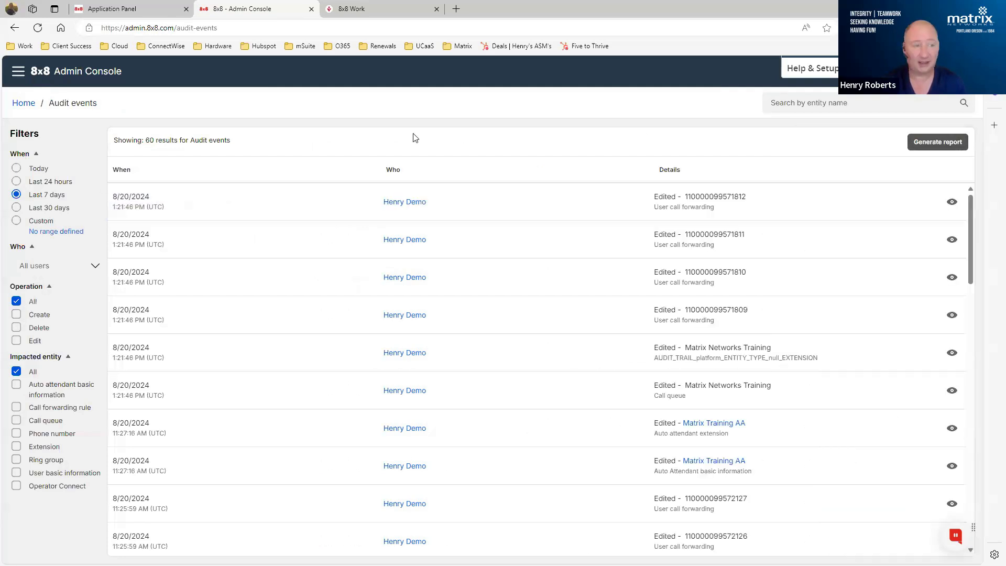
# - Go to the Ring Groups under Work Groups and open the Matrix Networks Ring Group for editing
pyautogui.click(17, 70)
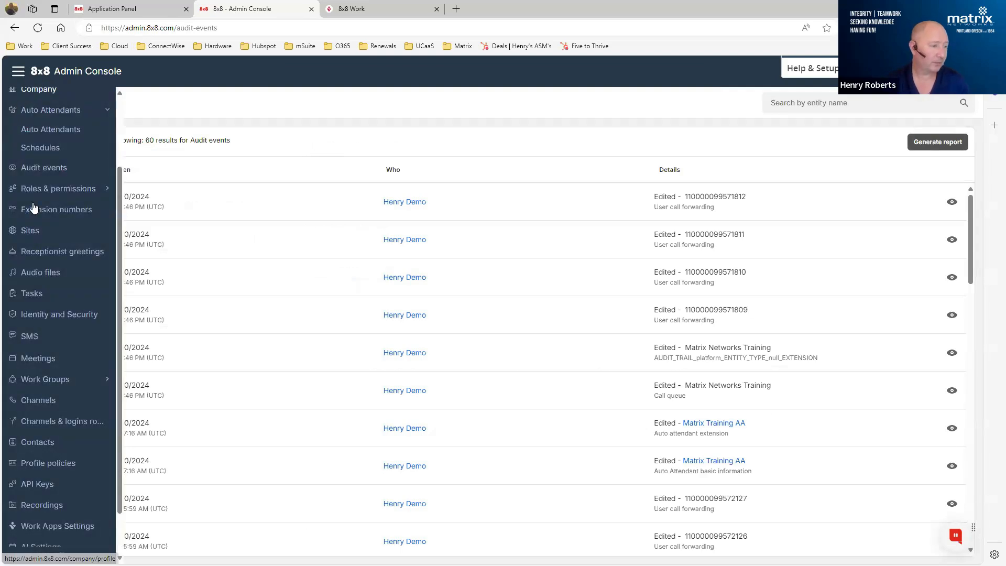
pyautogui.click(59, 379)
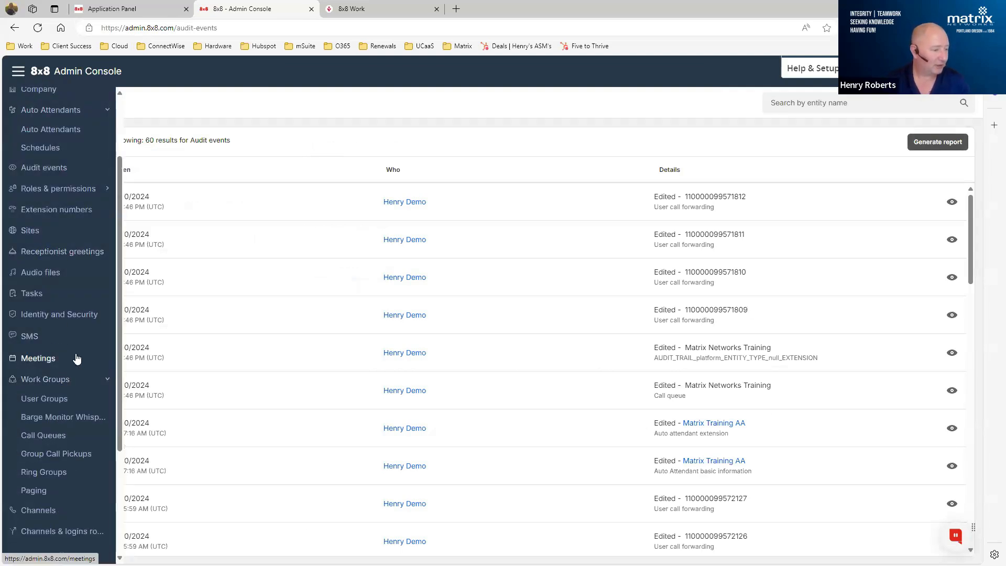
pyautogui.scroll(-3, 76, 358)
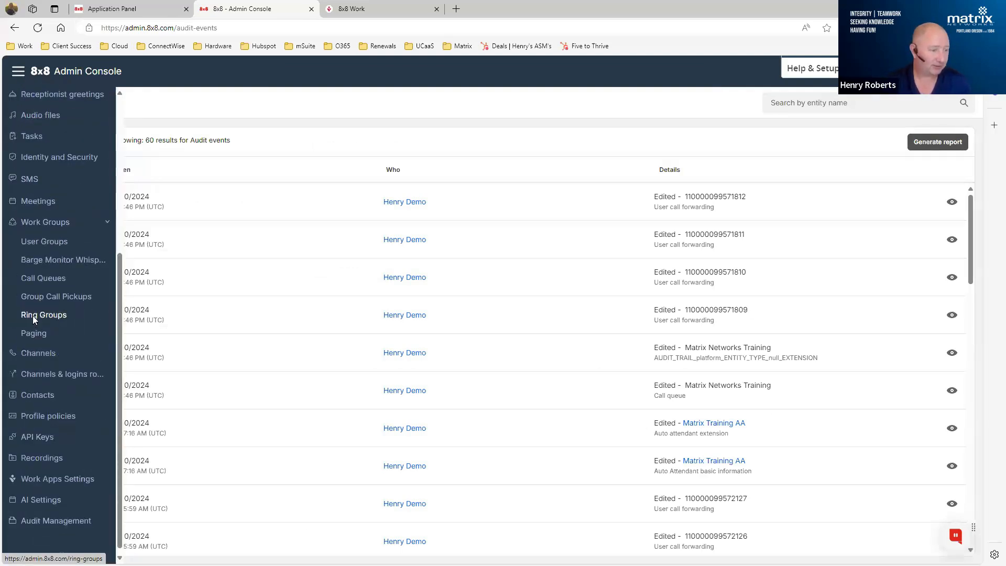
pyautogui.click(33, 316)
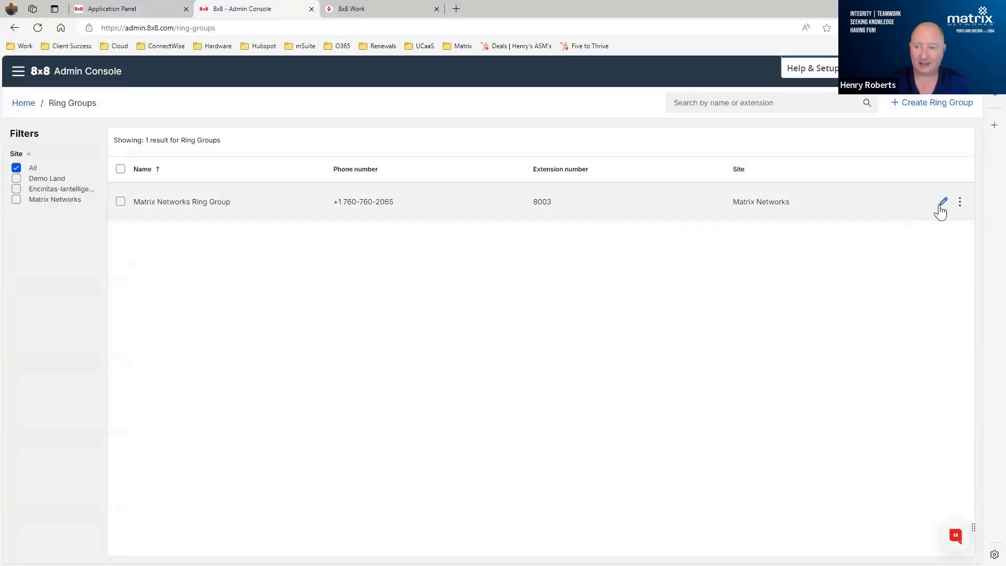
pyautogui.click(942, 204)
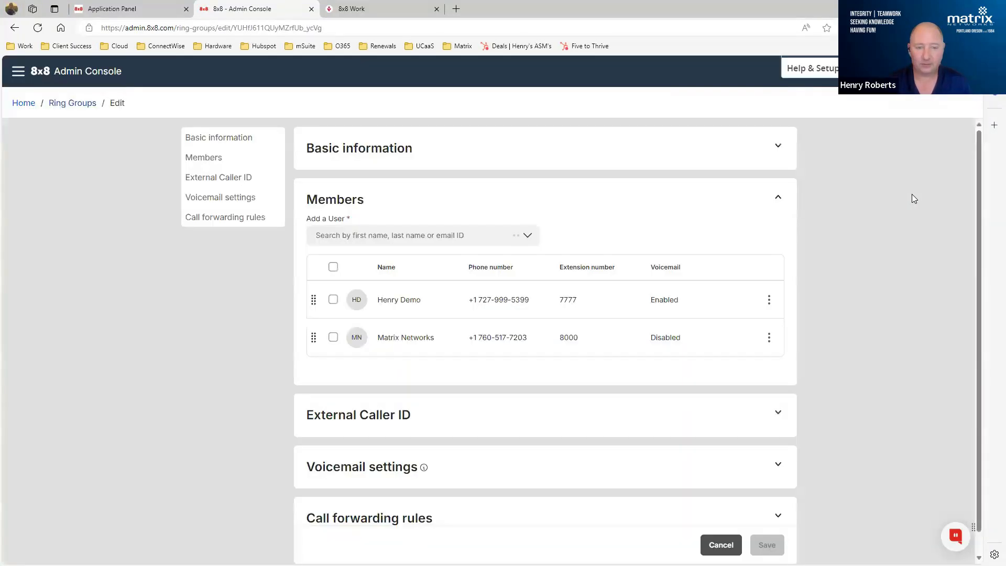
# - Set the Ring Group Caller ID to Ring Group Name and Caller's Number in the basic information
pyautogui.click(381, 153)
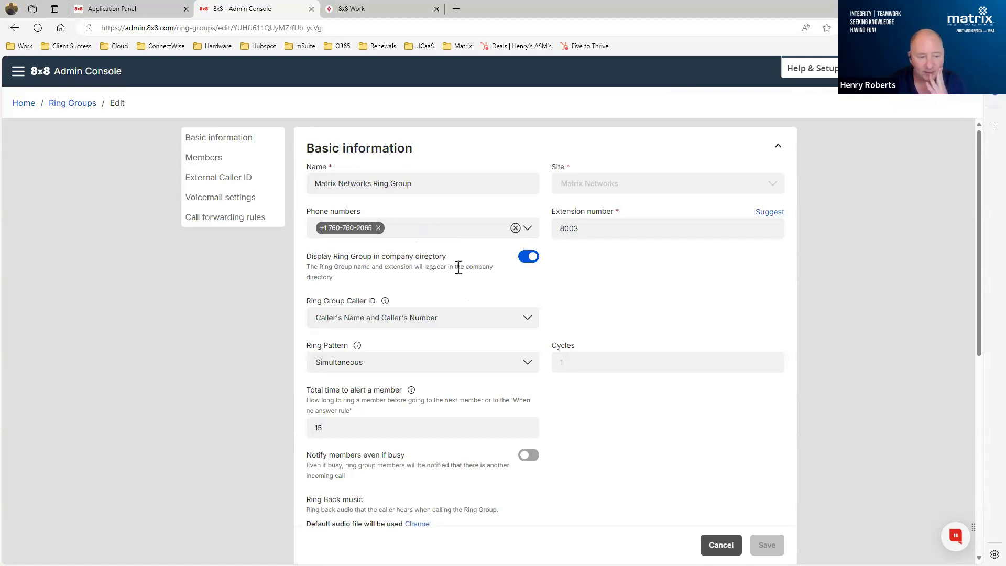
pyautogui.scroll(-2, 477, 267)
pyautogui.click(440, 213)
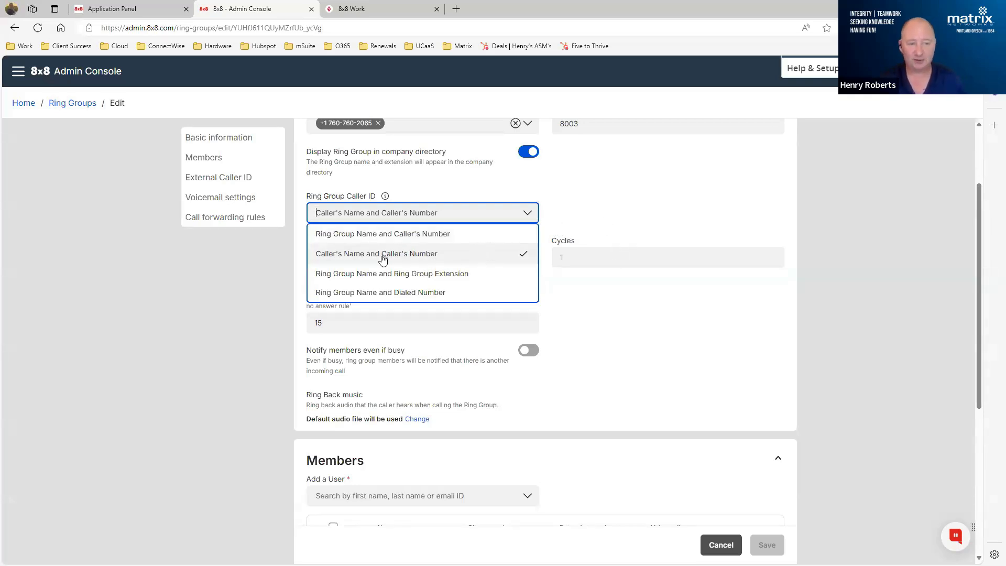
pyautogui.click(401, 234)
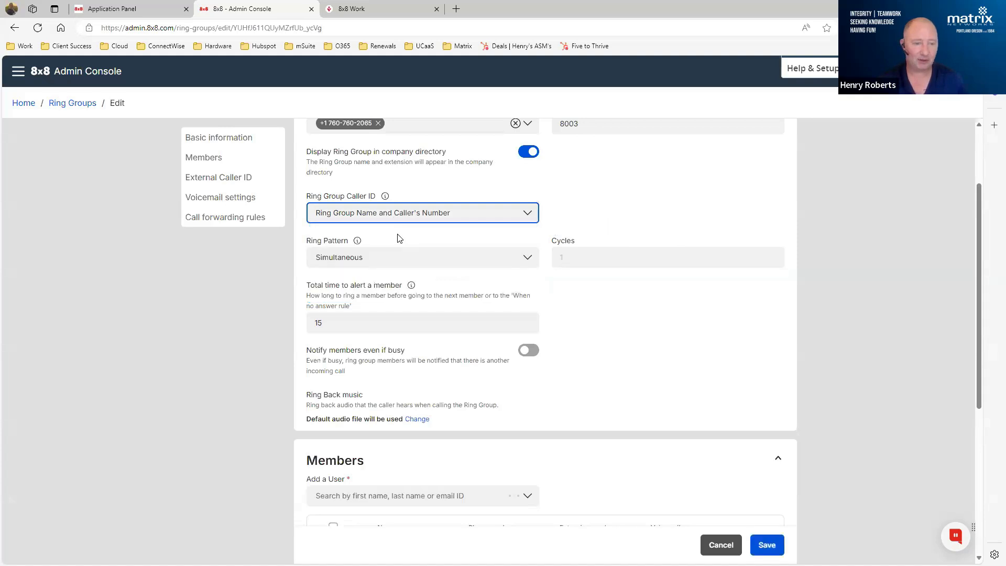
# - Examine the ring group's caller ID and ring pattern options, total time to alert a member, ring back music and member list
pyautogui.click(531, 212)
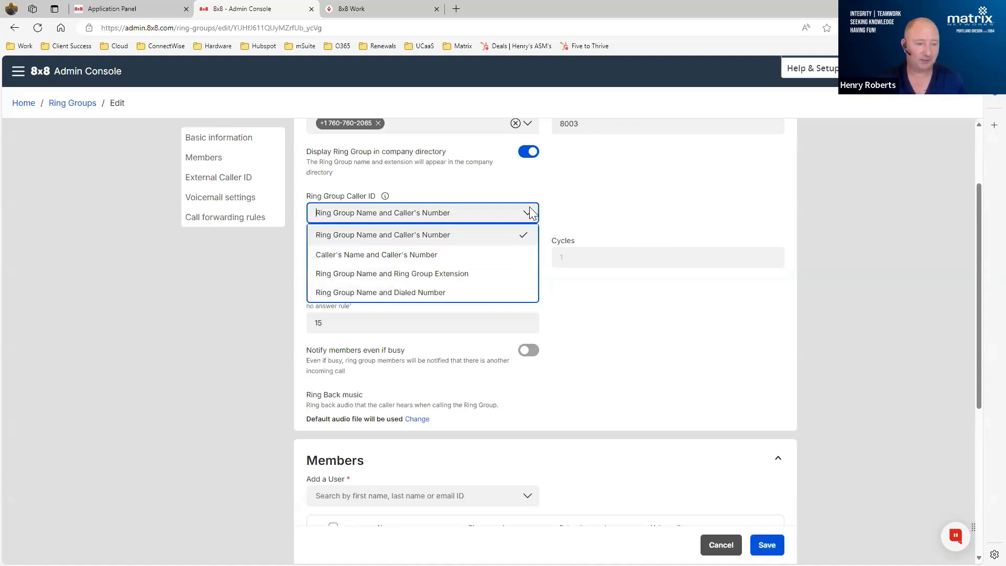
pyautogui.click(620, 201)
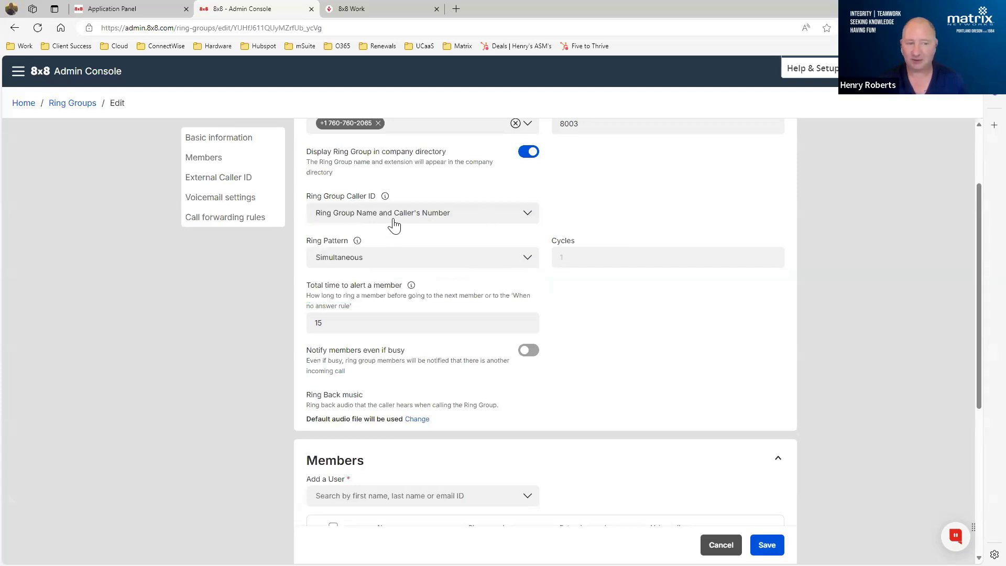
pyautogui.scroll(2, 451, 242)
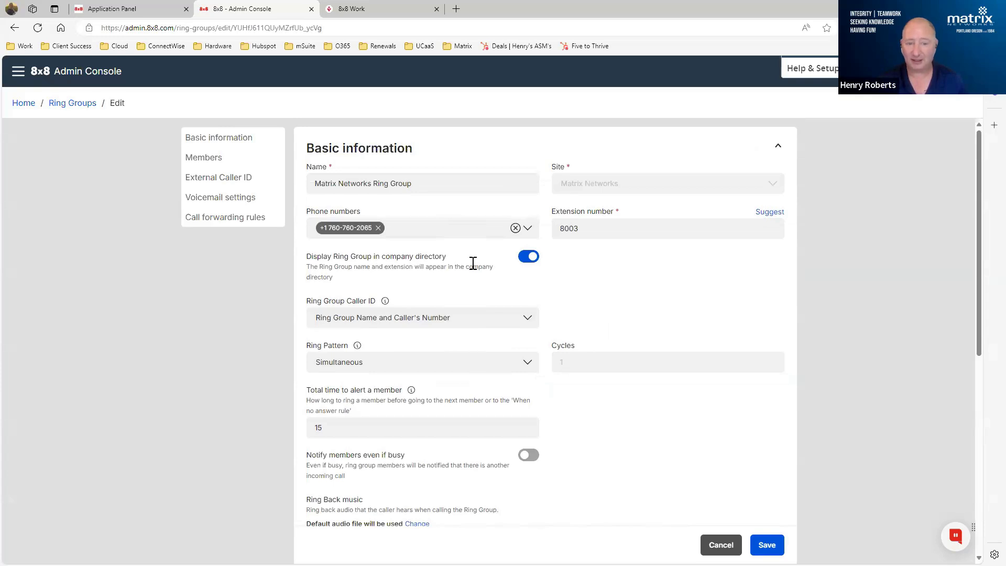
pyautogui.scroll(-2, 471, 275)
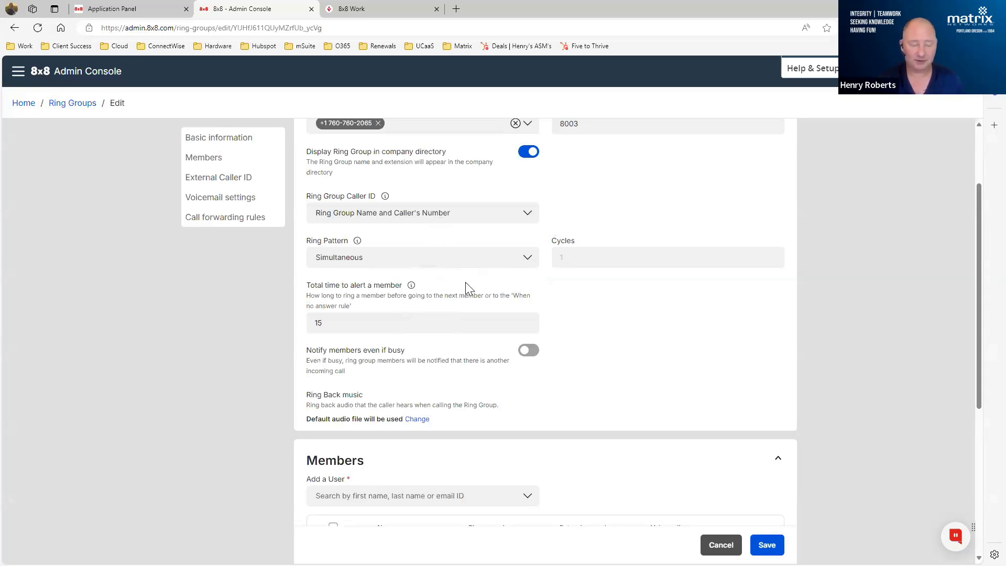
pyautogui.click(489, 216)
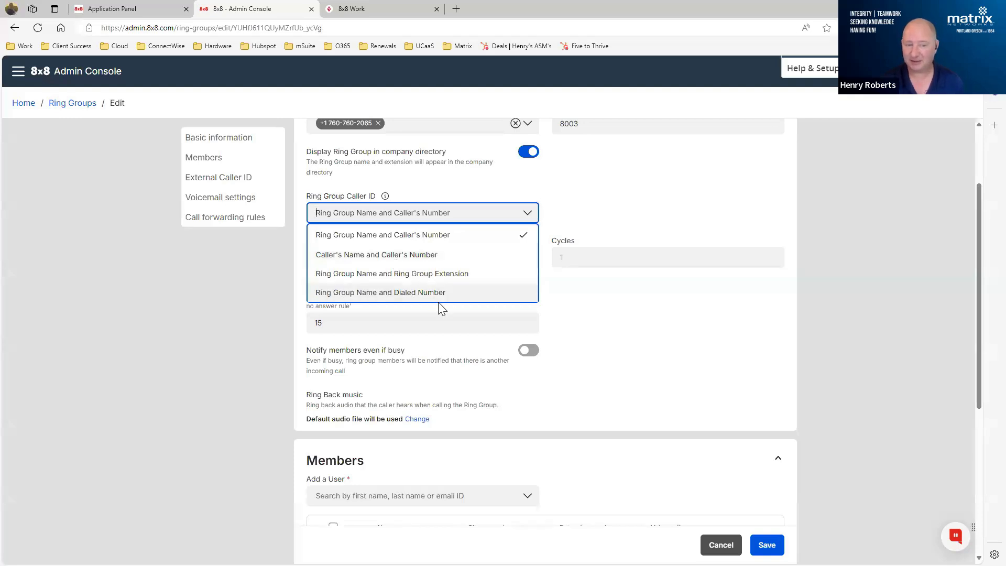
pyautogui.click(656, 194)
pyautogui.click(424, 265)
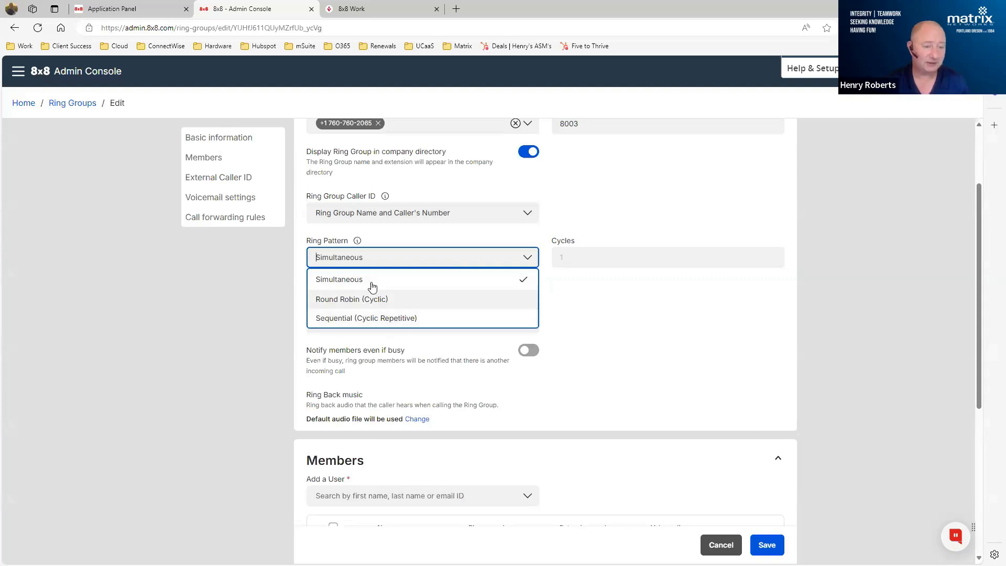
pyautogui.click(665, 212)
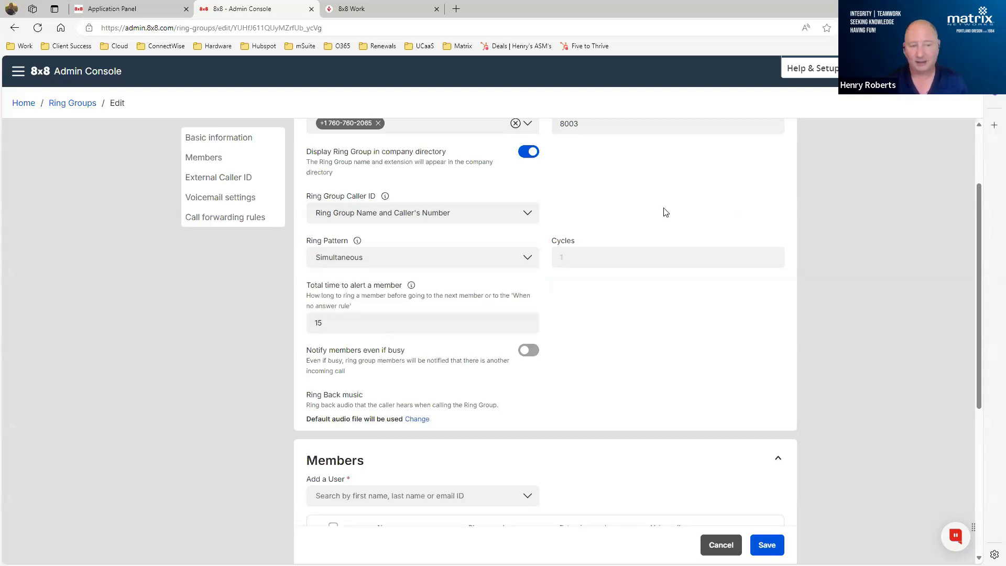
pyautogui.scroll(1, 665, 211)
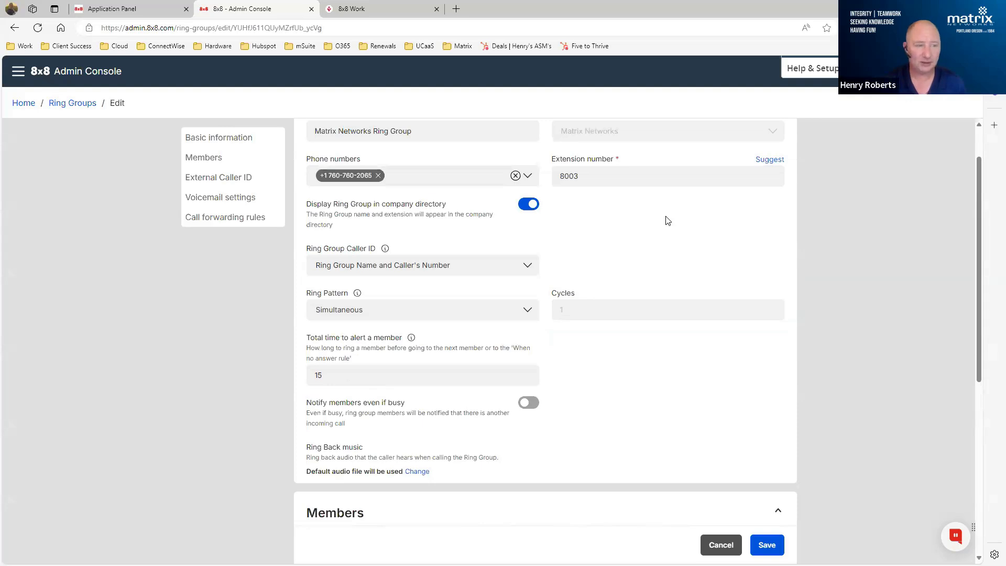
pyautogui.scroll(-2, 667, 220)
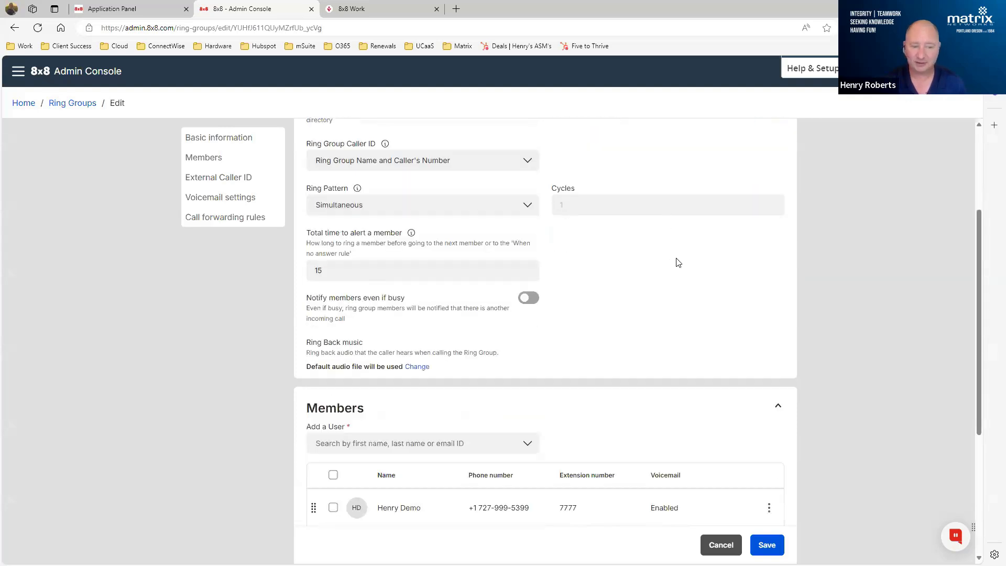
pyautogui.scroll(-2, 676, 262)
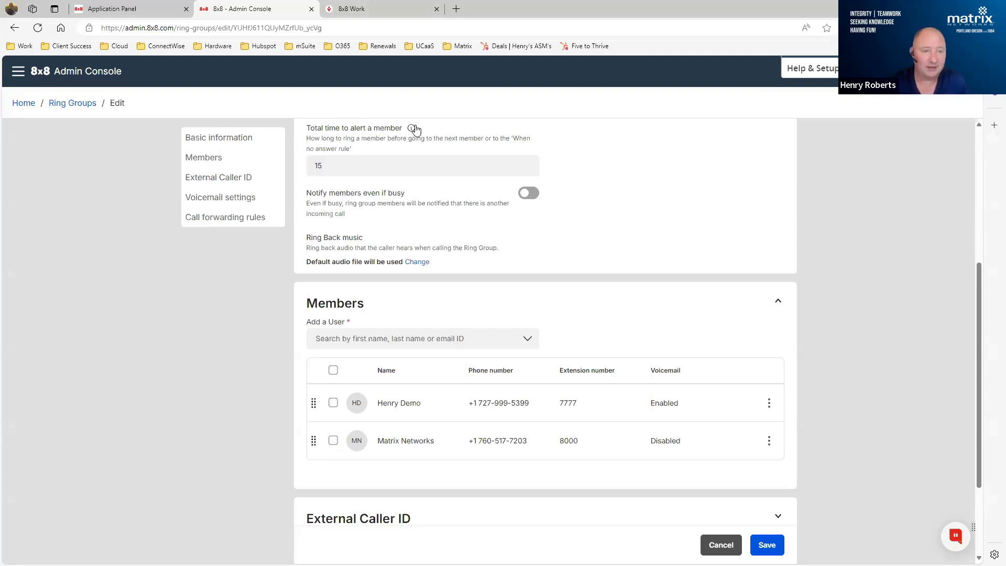
# - Check the first member's action options and the users available to add in the ring group's Members section, then collapse it
pyautogui.moveTo(413, 129)
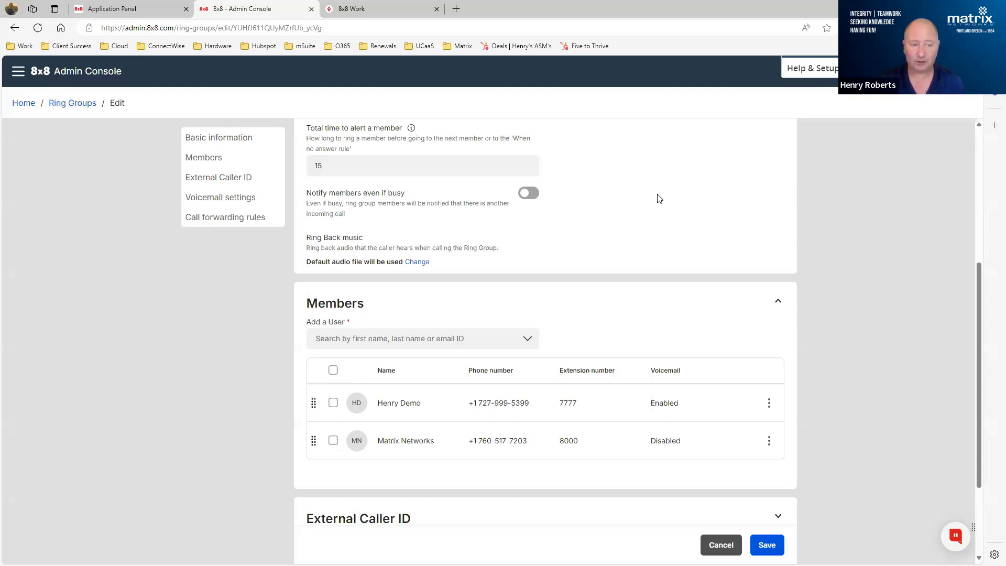
pyautogui.scroll(-3, 662, 194)
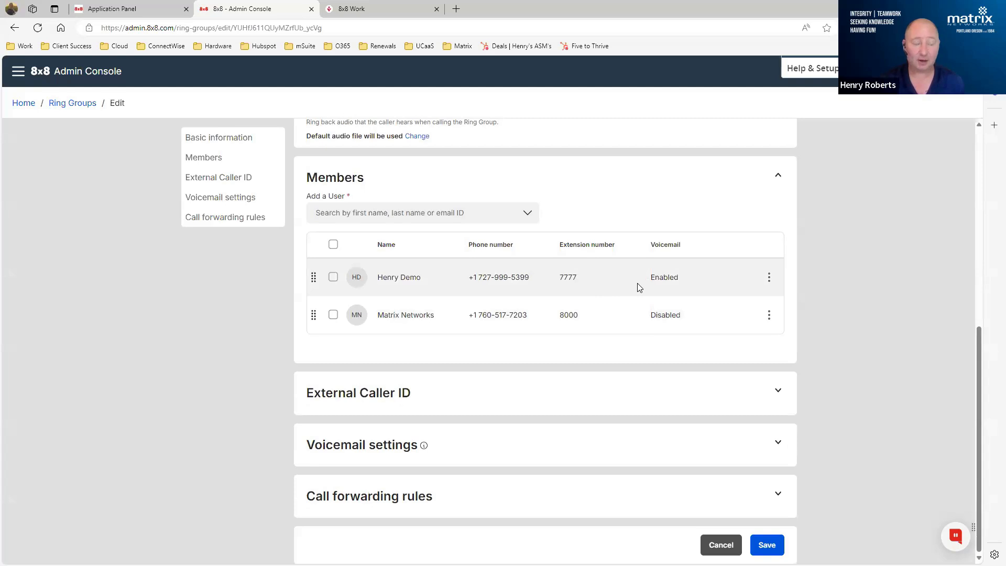
pyautogui.click(769, 277)
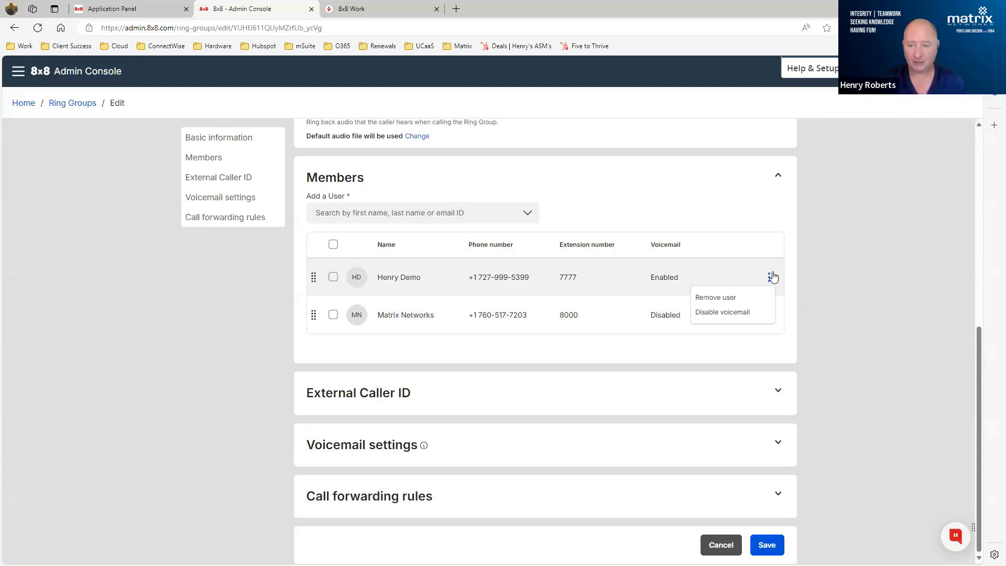
pyautogui.click(525, 216)
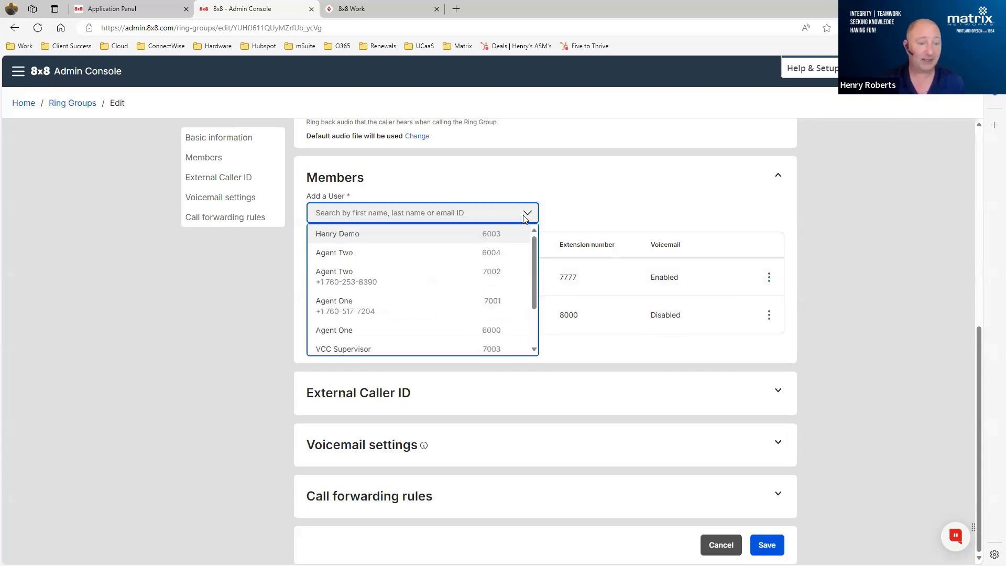
pyautogui.scroll(-2, 445, 274)
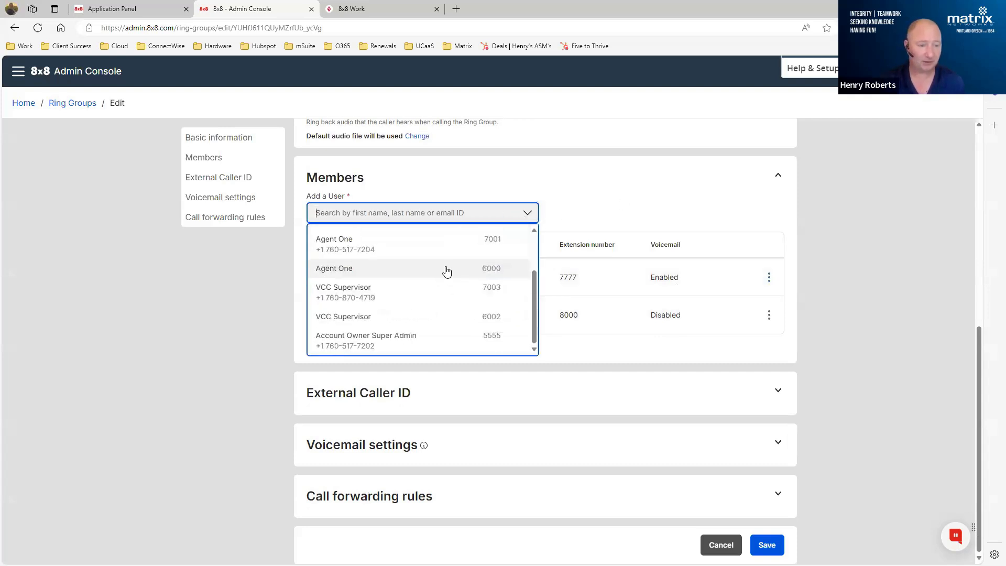
pyautogui.click(684, 168)
pyautogui.click(689, 175)
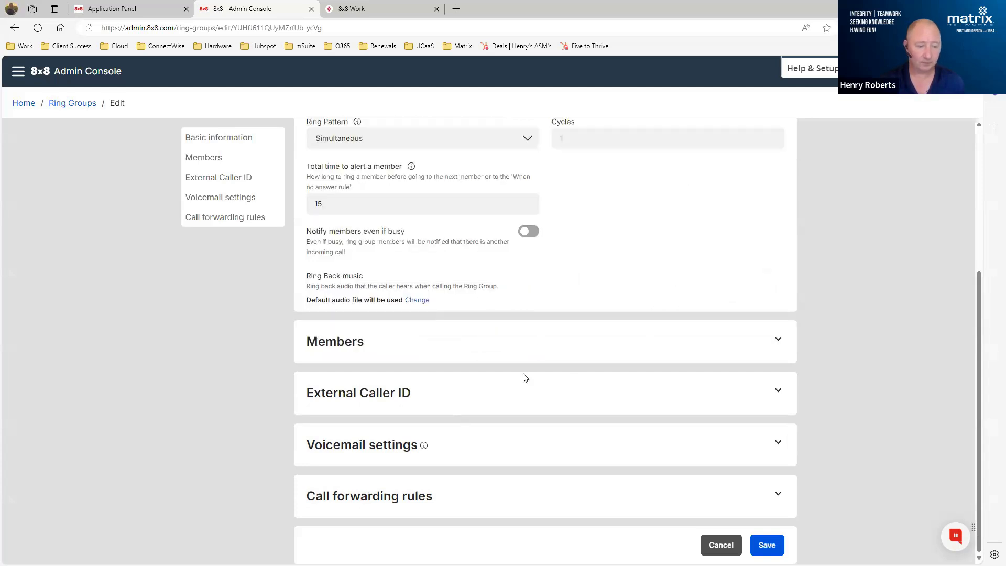
# - Review the ring group's External Caller ID and Voicemail settings, including the voicemail notification options and the email field
pyautogui.click(417, 385)
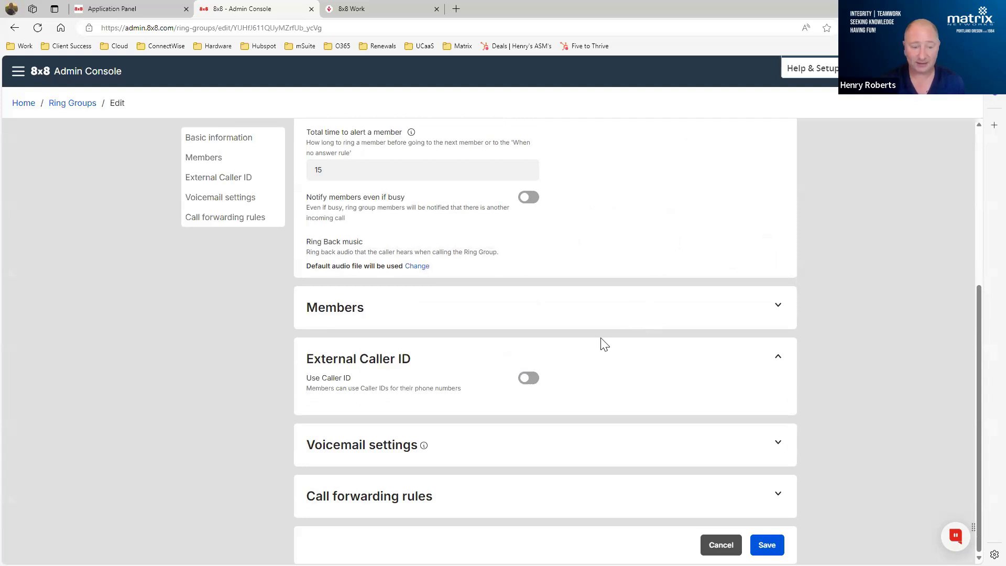
pyautogui.click(433, 458)
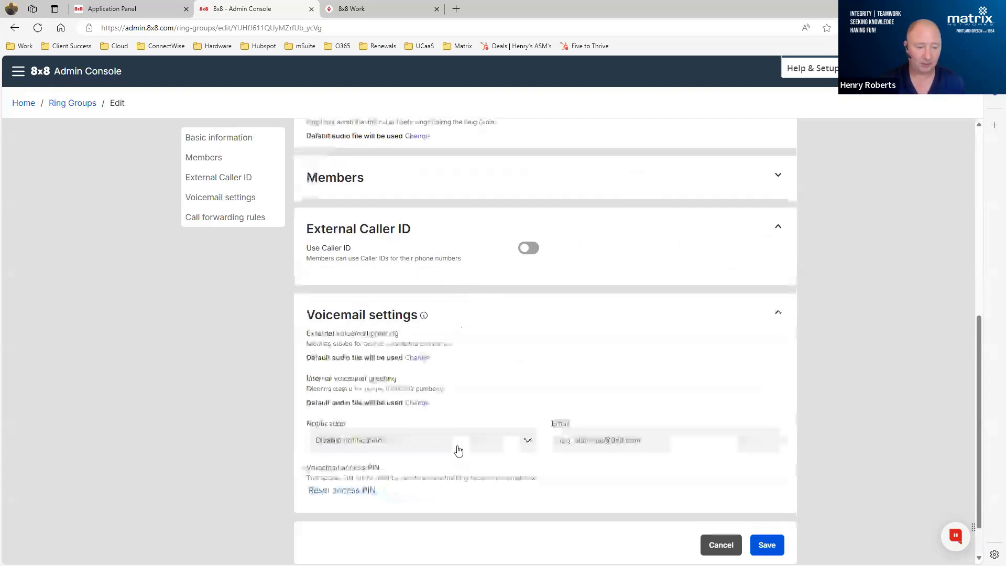
pyautogui.click(364, 454)
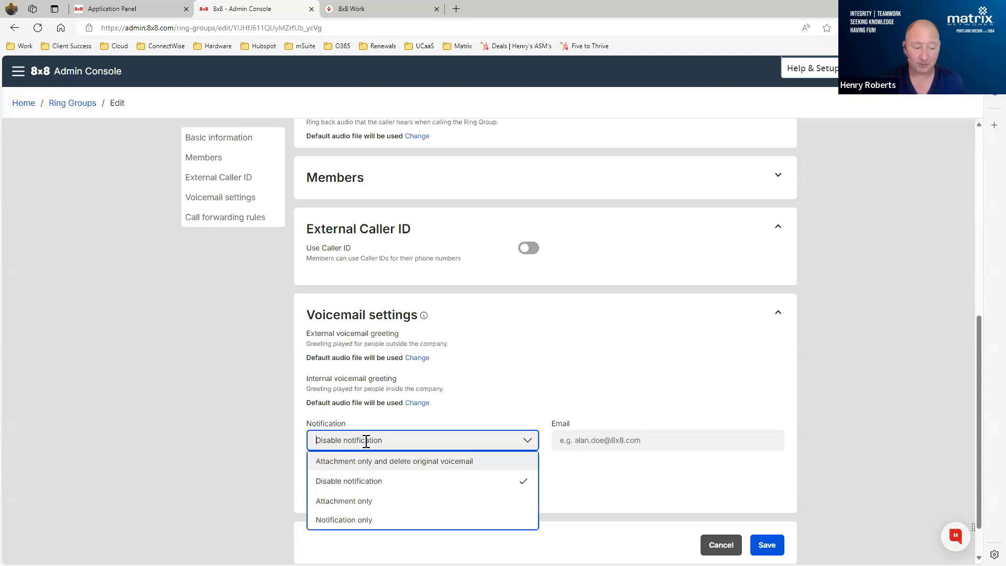
pyautogui.click(598, 443)
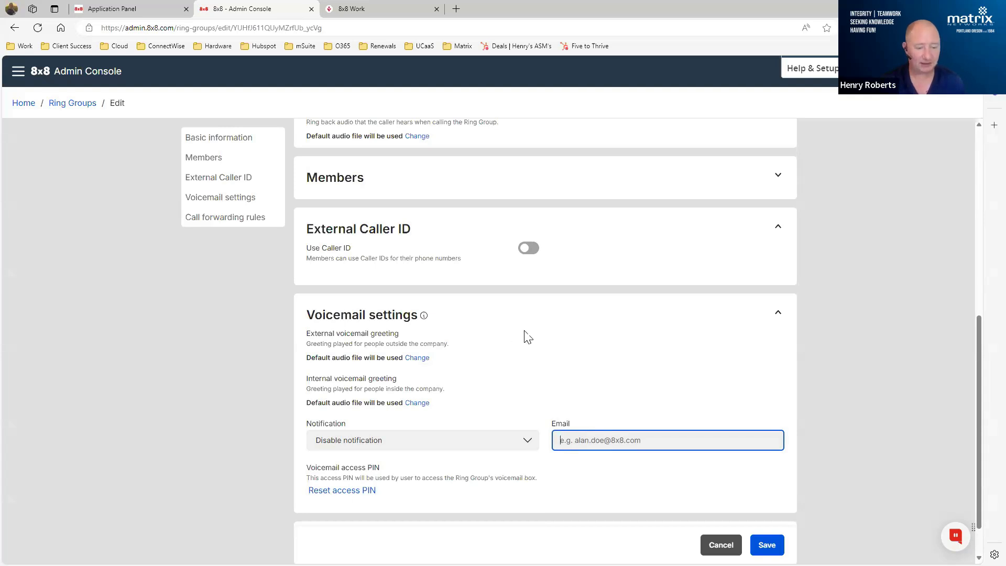
pyautogui.scroll(-1, 527, 336)
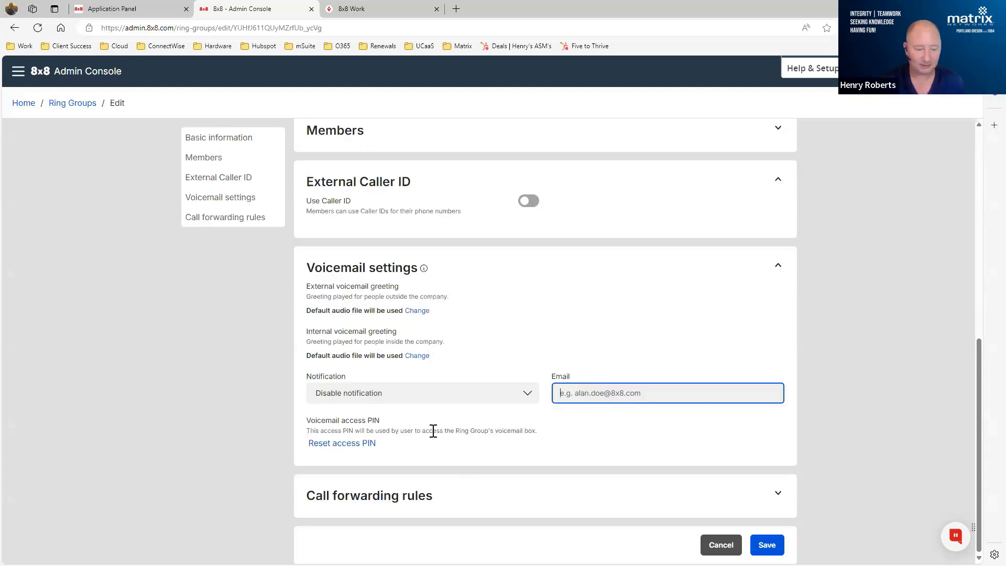
# - Turn off the Forward all calls rule in the ring group's call forwarding rules and save the ring group
pyautogui.click(409, 502)
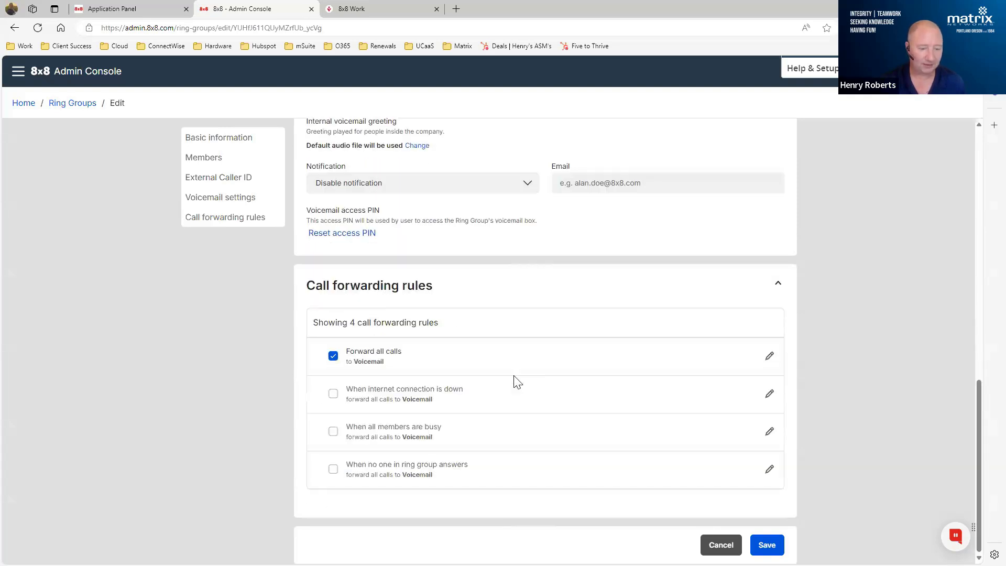
pyautogui.click(333, 357)
pyautogui.click(761, 549)
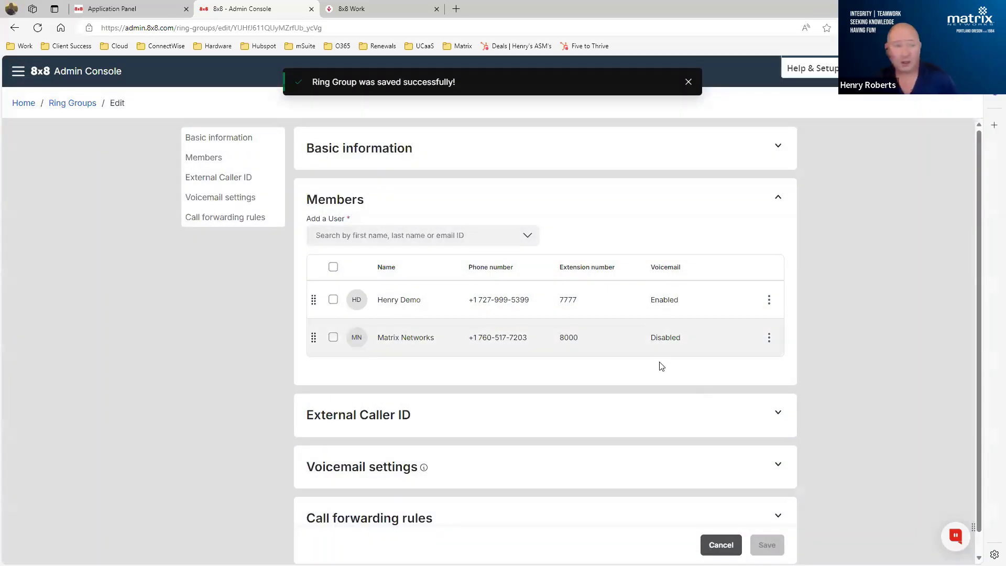
# - Go to Users from the Admin Console home page and open Agent One for editing
pyautogui.click(25, 107)
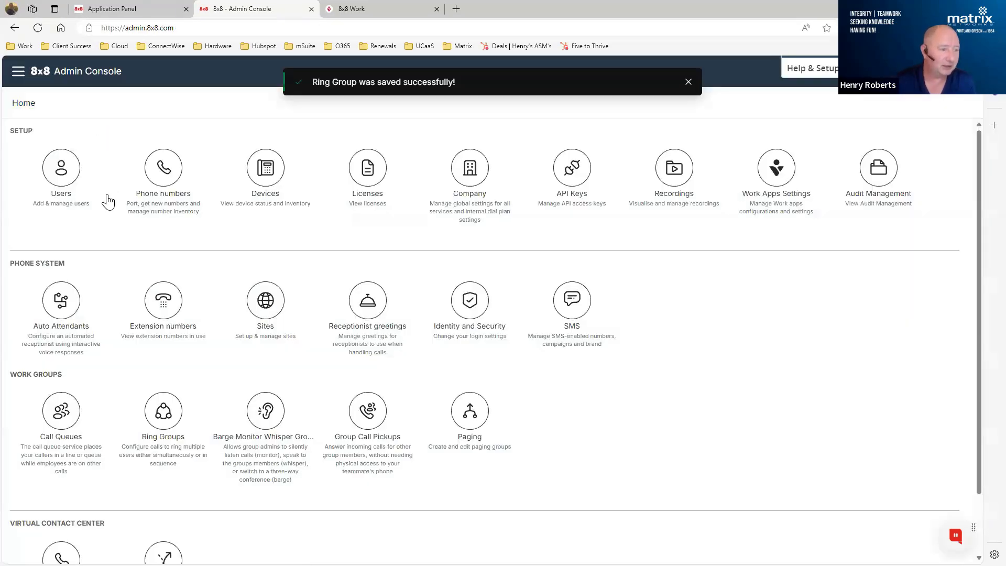
pyautogui.click(60, 179)
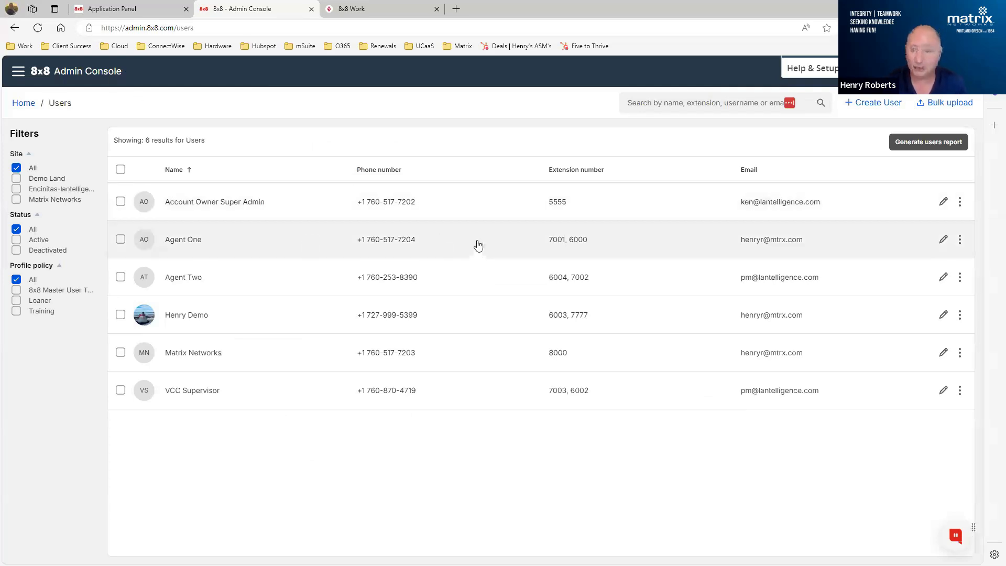
pyautogui.click(943, 241)
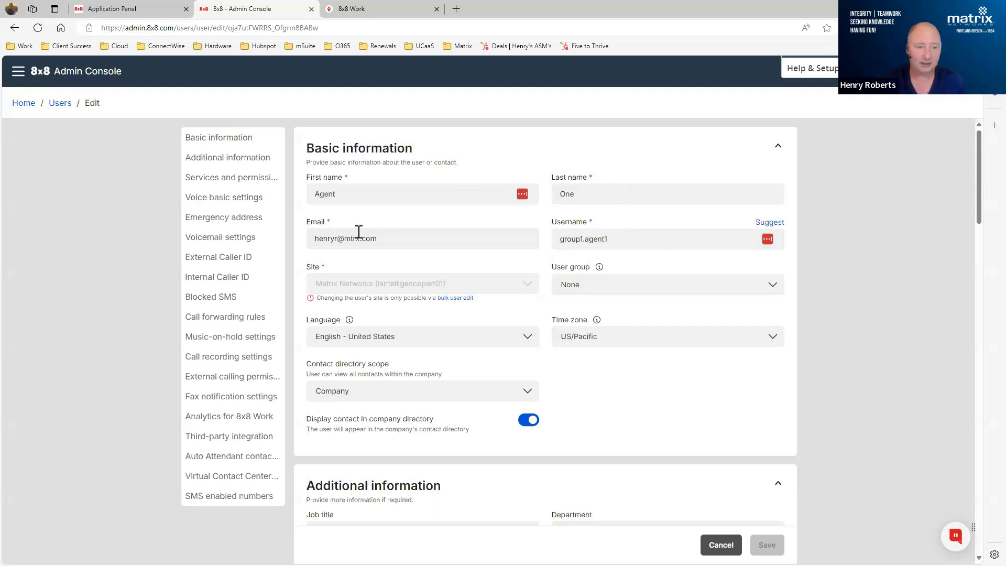
# - Examine Agent One's username, user group options, company directory display setting and additional information
pyautogui.click(622, 240)
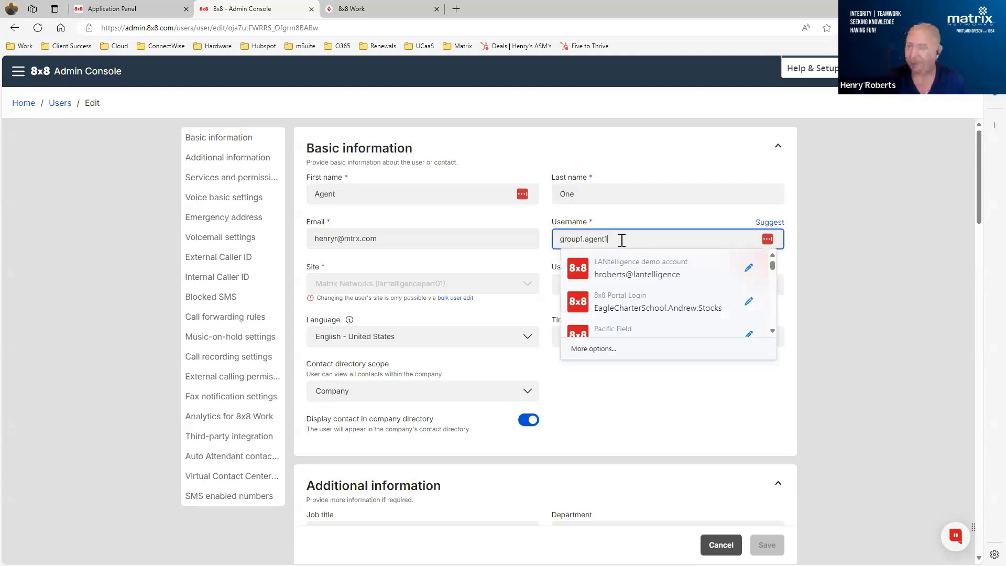
pyautogui.click(840, 205)
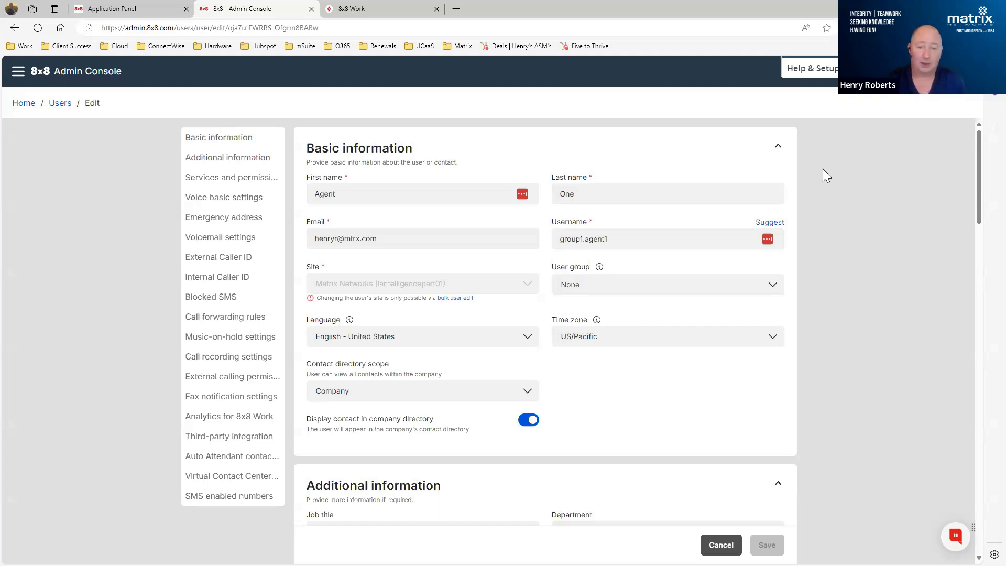
pyautogui.click(765, 284)
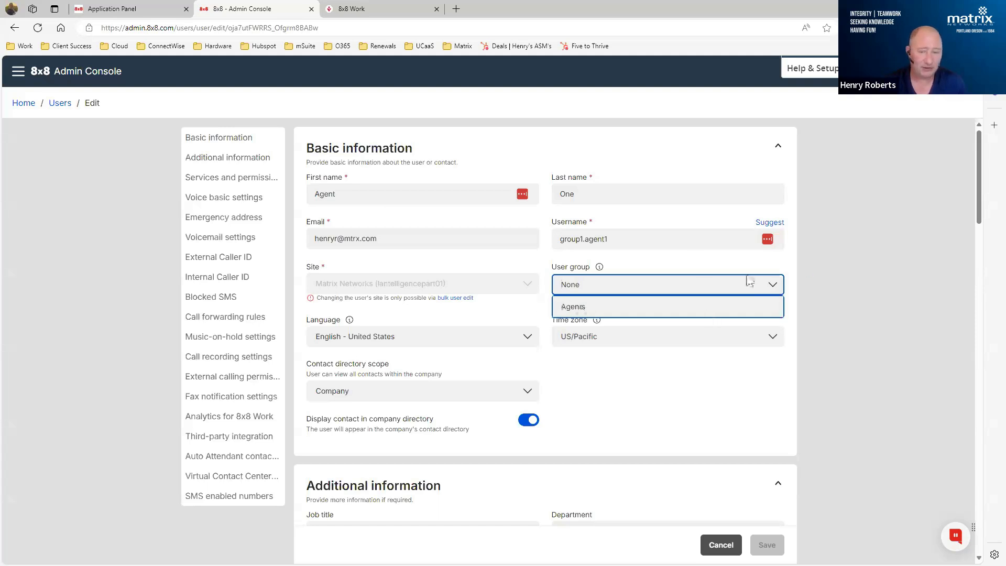
pyautogui.click(828, 254)
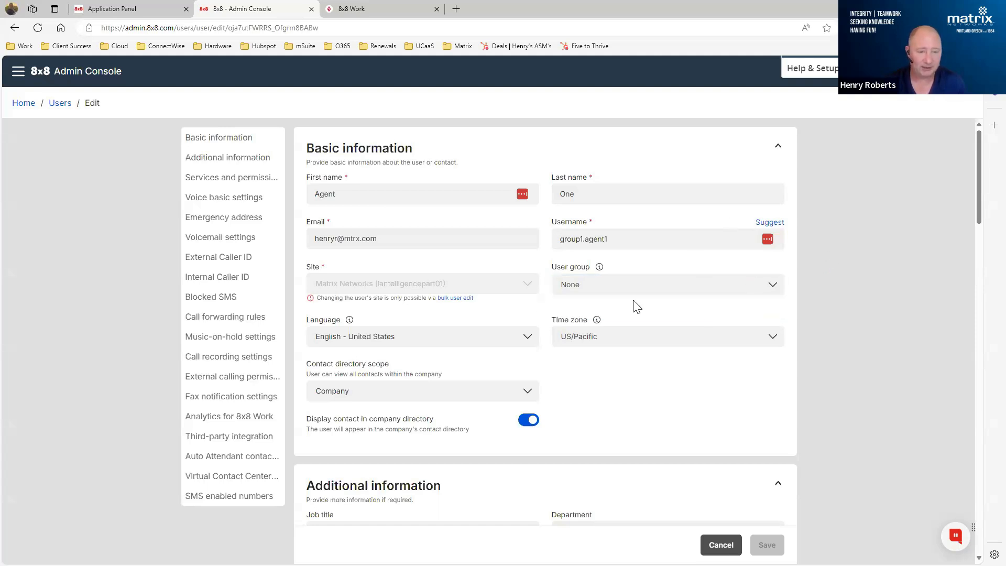
pyautogui.scroll(-1, 701, 307)
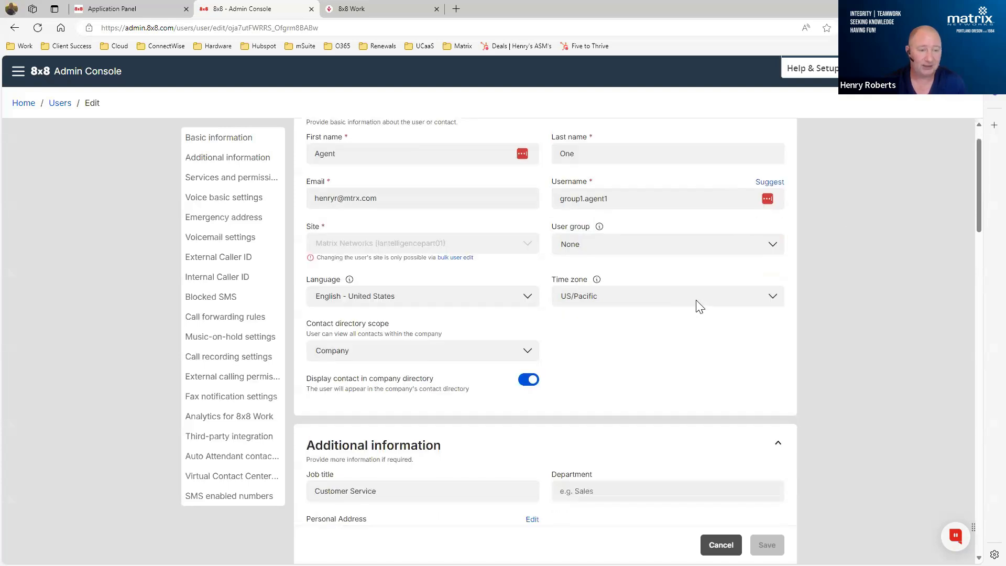
pyautogui.scroll(-2, 700, 307)
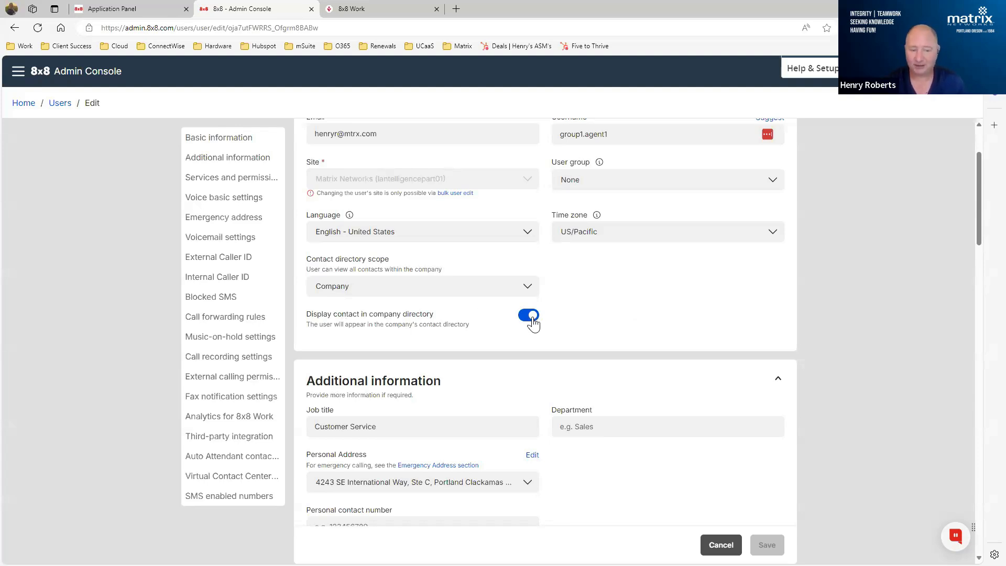
pyautogui.scroll(-4, 625, 281)
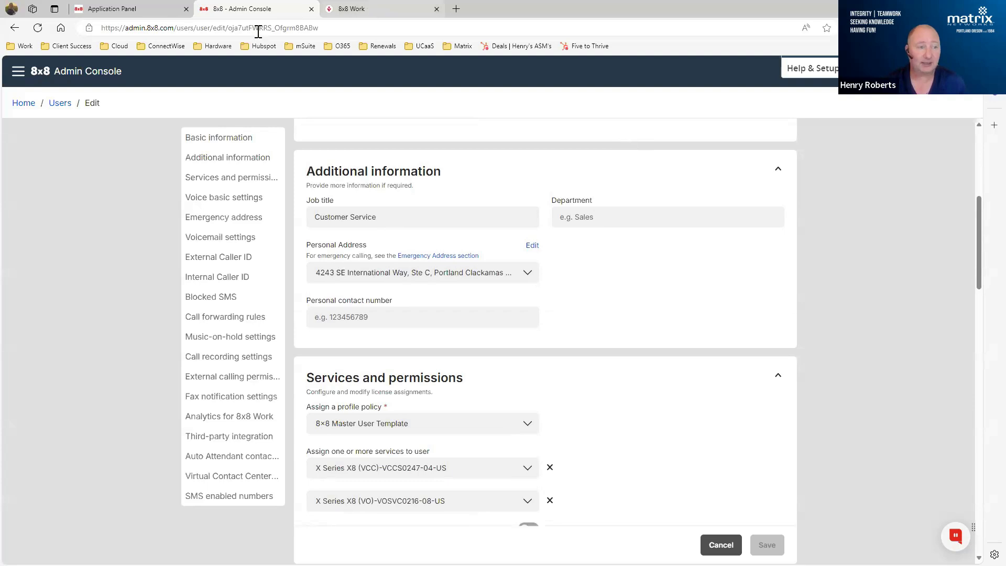
# - Switch to 8x8 Work to view its contact search page, and return to Agent One's settings in the Admin Console
pyautogui.click(375, 9)
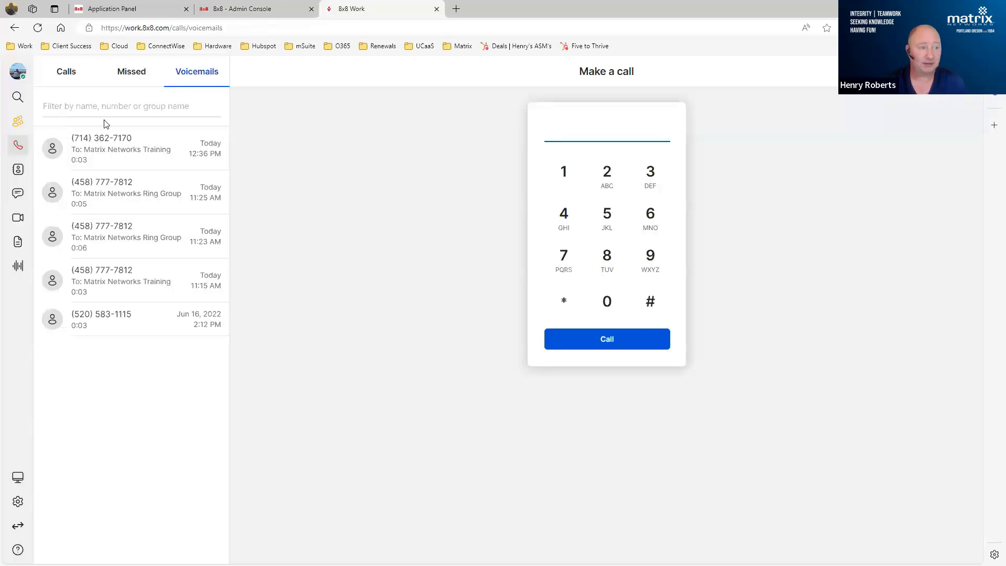
pyautogui.click(17, 96)
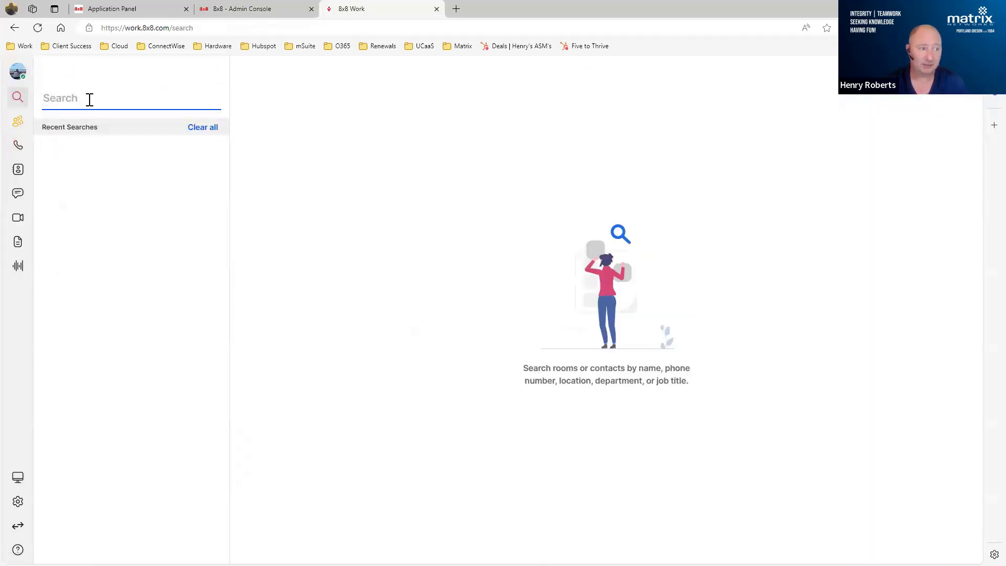
pyautogui.click(244, 9)
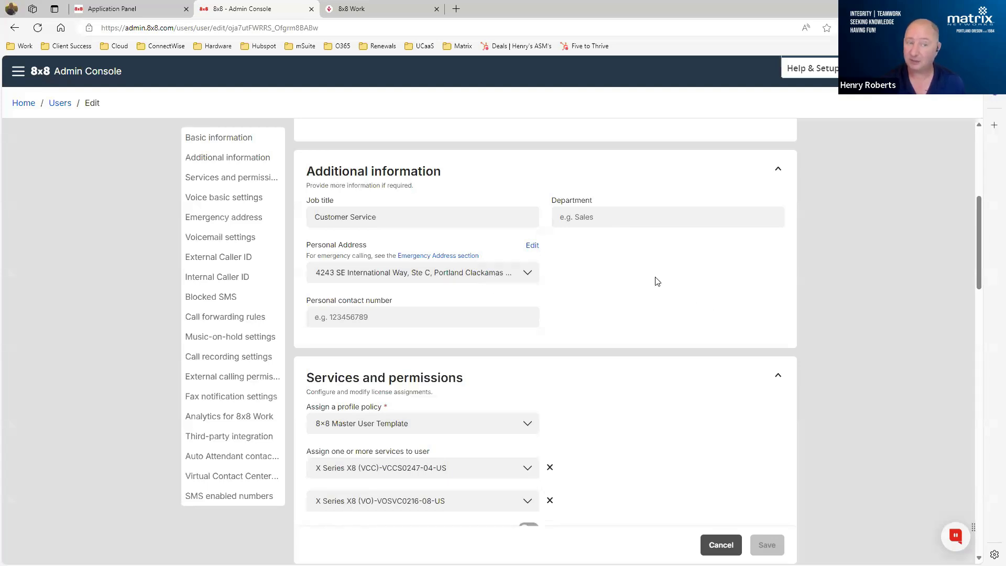
# - Review the license choices for Agent One's assigned services under Services and permissions
pyautogui.scroll(-1, 668, 265)
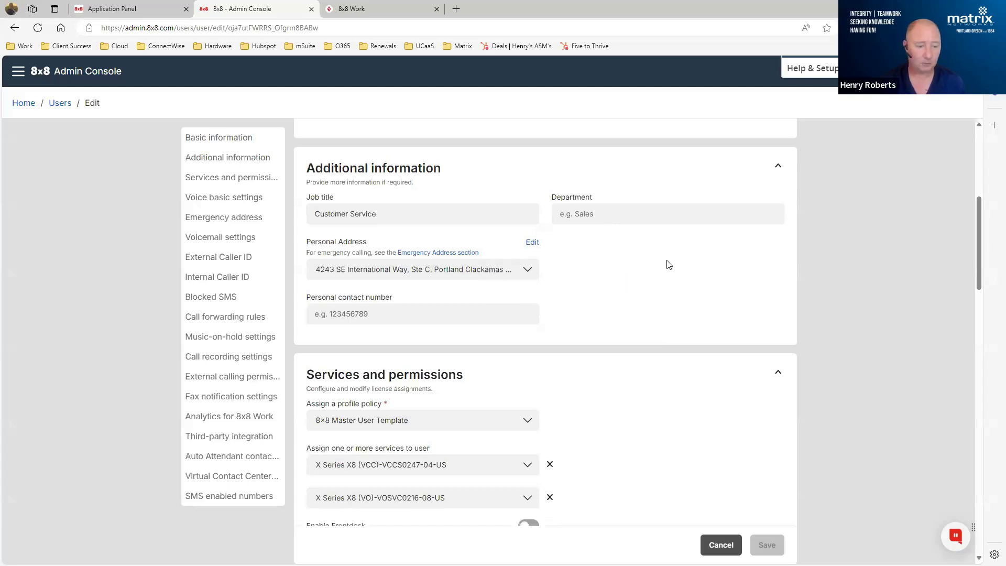
pyautogui.scroll(-3, 667, 261)
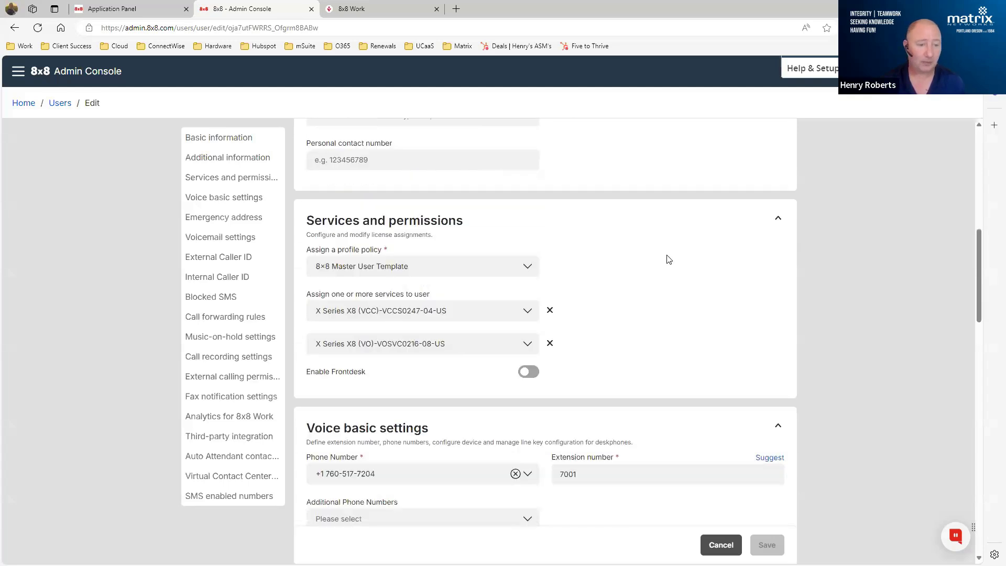
pyautogui.click(528, 311)
pyautogui.click(529, 314)
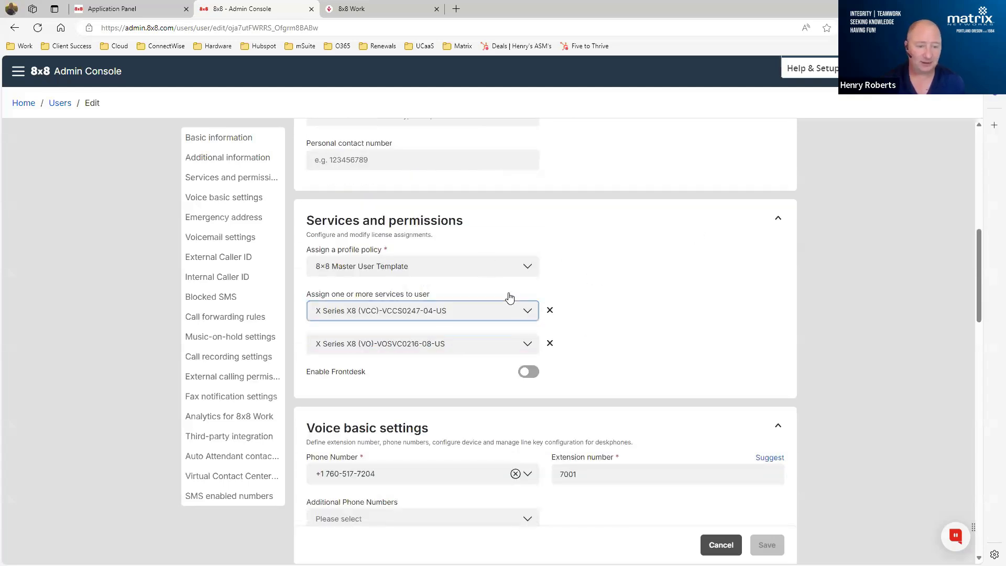
pyautogui.click(527, 351)
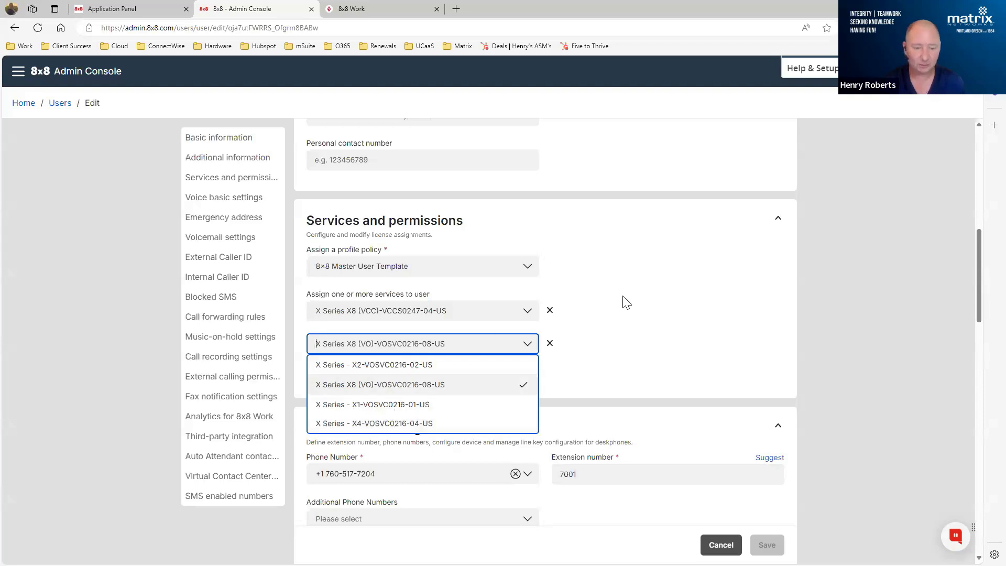
pyautogui.click(665, 269)
# - Review the phone numbers available for Agent One in the voice basic settings
pyautogui.scroll(-3, 671, 262)
pyautogui.scroll(-2, 671, 262)
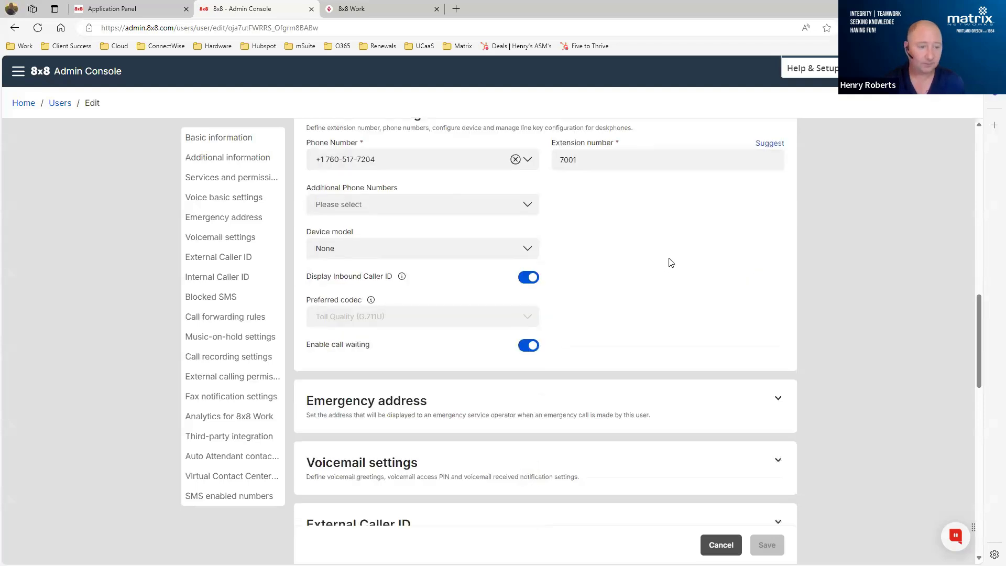
pyautogui.click(529, 162)
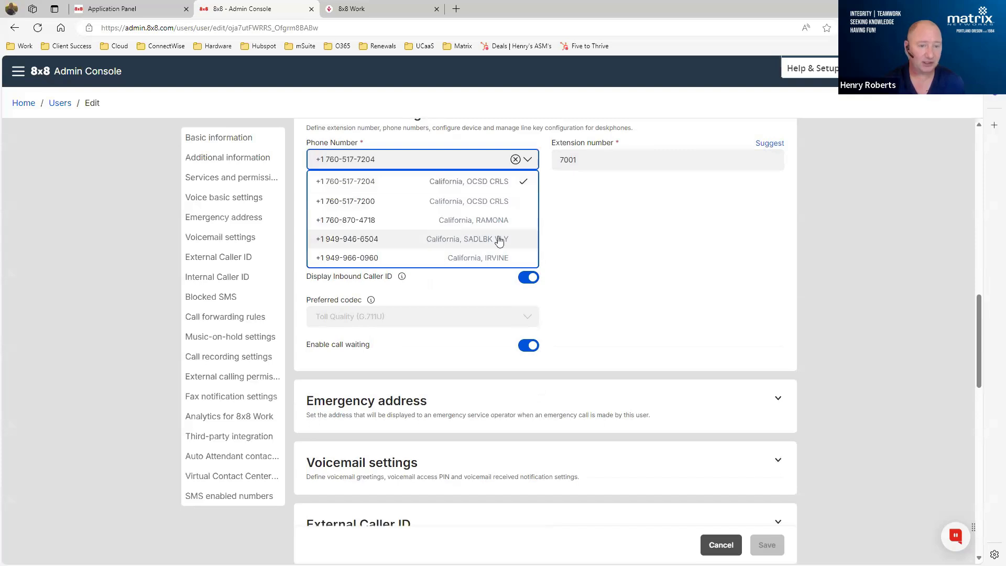
pyautogui.click(646, 196)
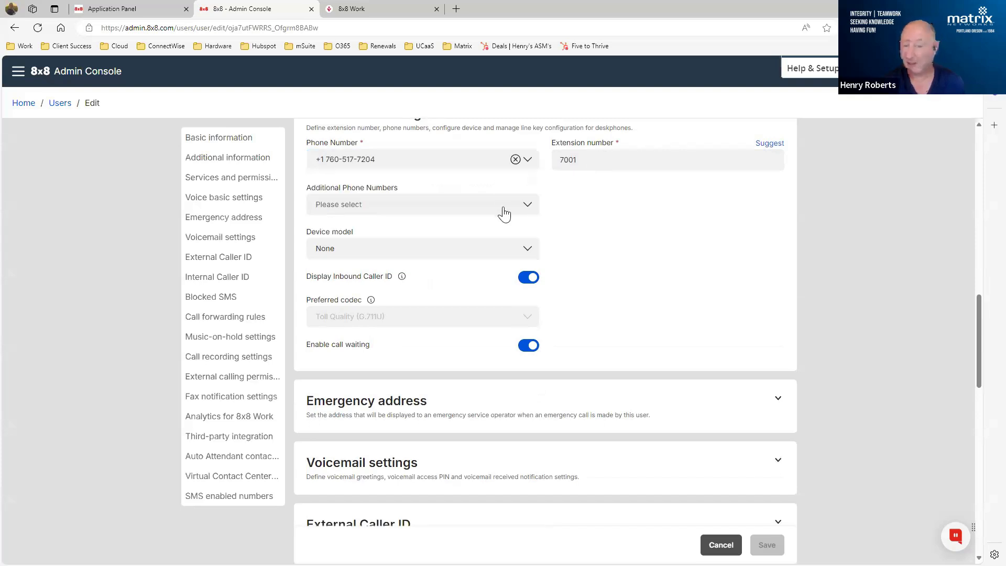
# - Browse the available device models and select Polycom VVX 401 for Agent One
pyautogui.click(526, 251)
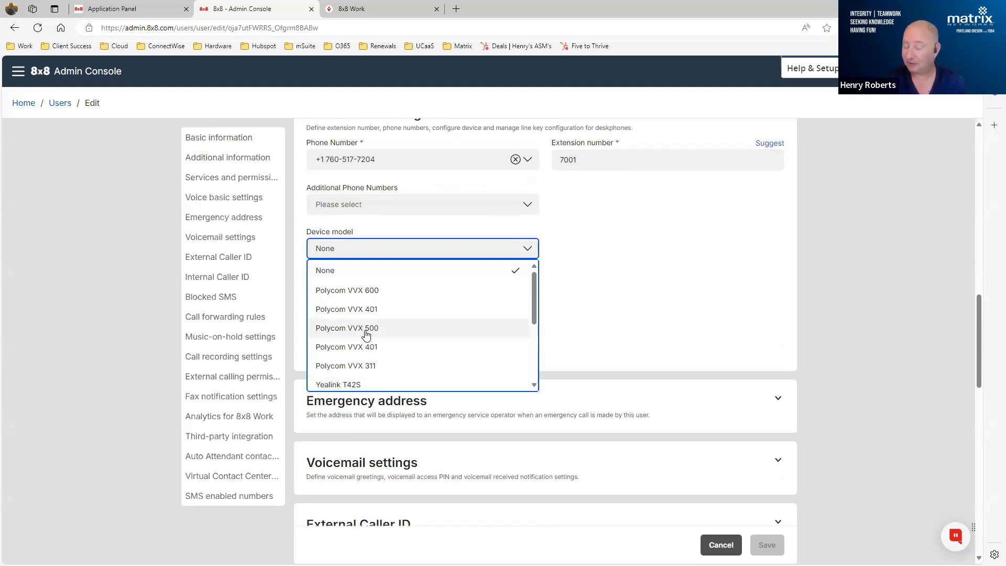
pyautogui.scroll(-5, 404, 290)
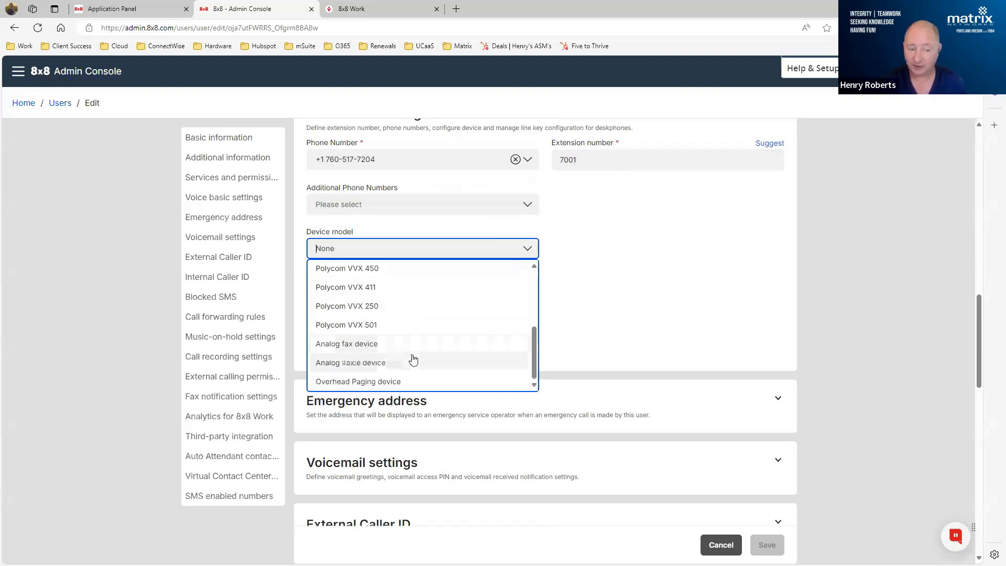
pyautogui.scroll(1, 414, 360)
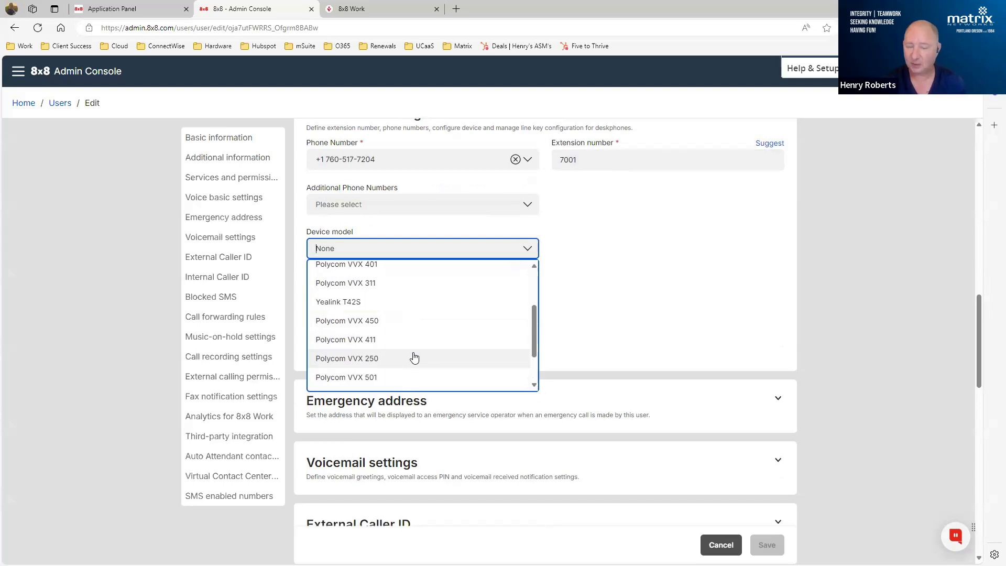
pyautogui.scroll(1, 414, 357)
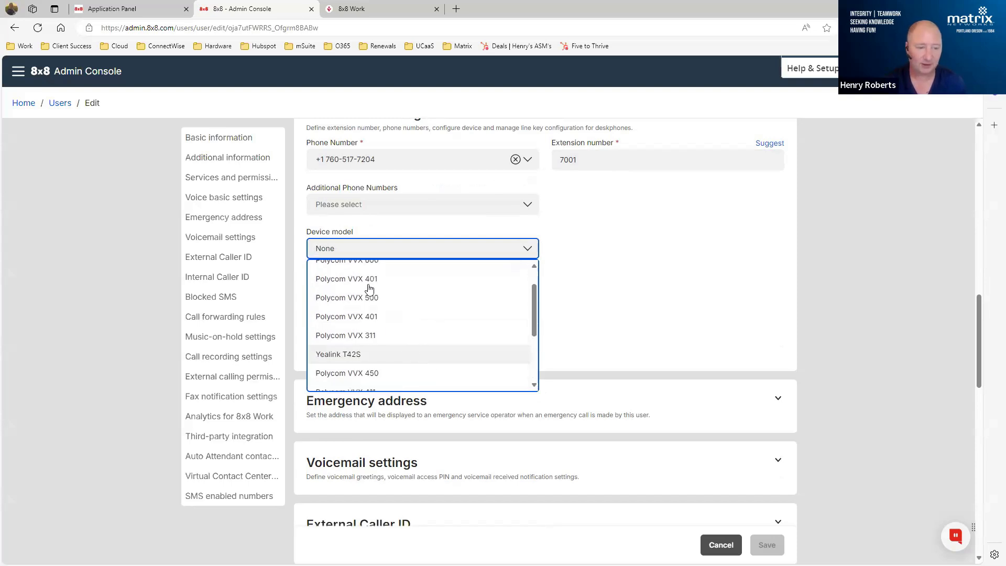
pyautogui.click(338, 285)
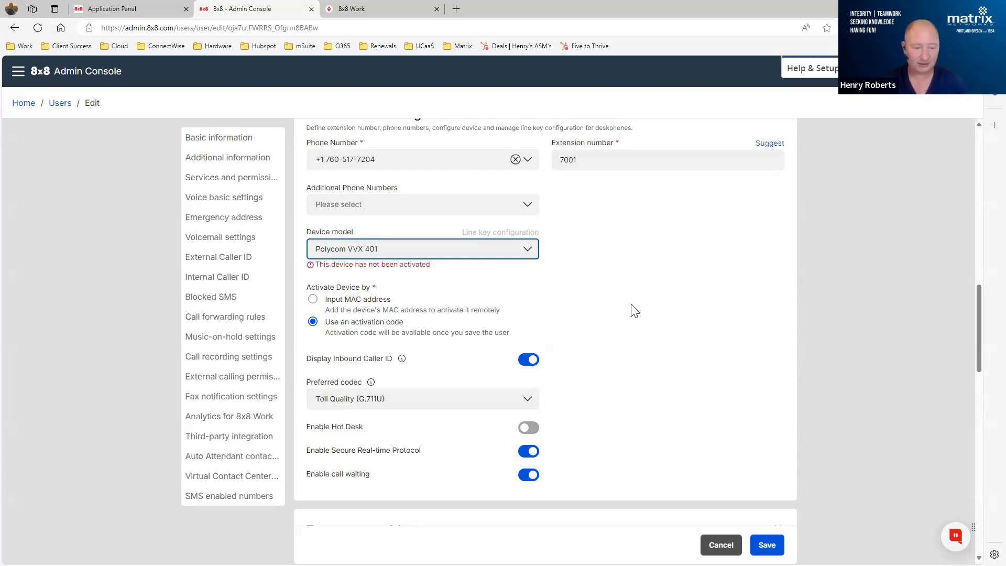
# - Review the remaining voice basic options and expand the voicemail settings to examine greetings, notifications and access PIN options
pyautogui.scroll(-2, 635, 290)
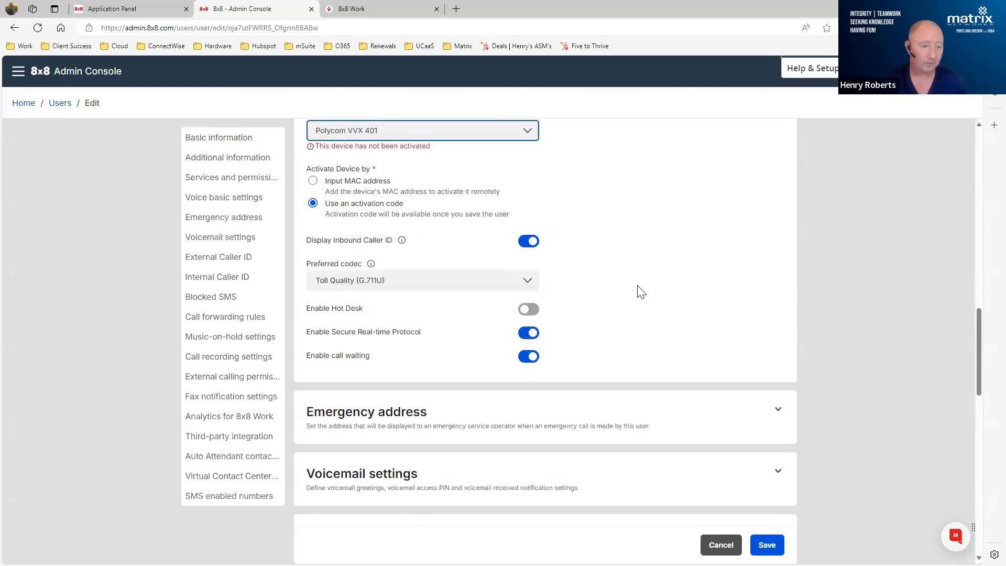
pyautogui.scroll(-2, 638, 288)
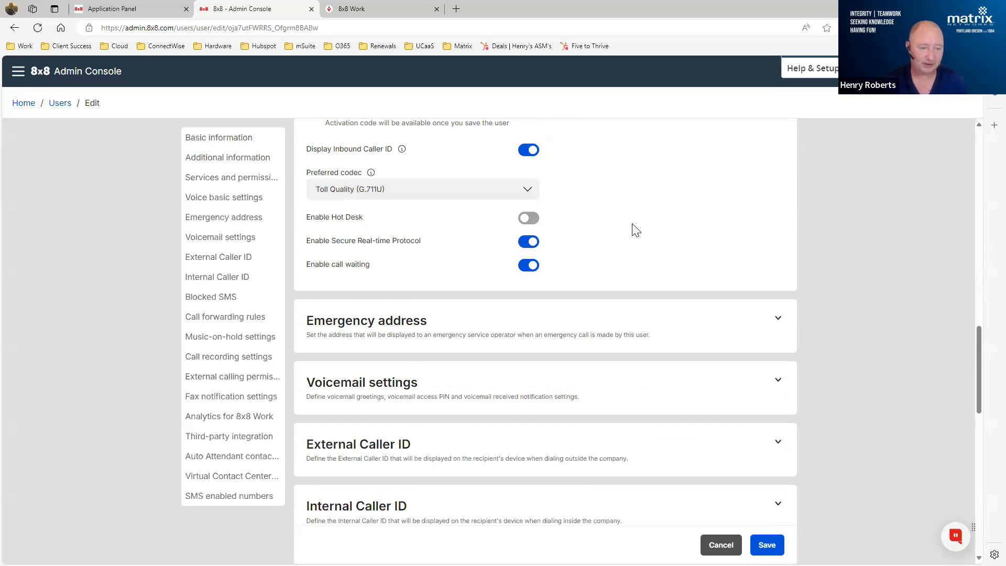
pyautogui.scroll(-3, 633, 228)
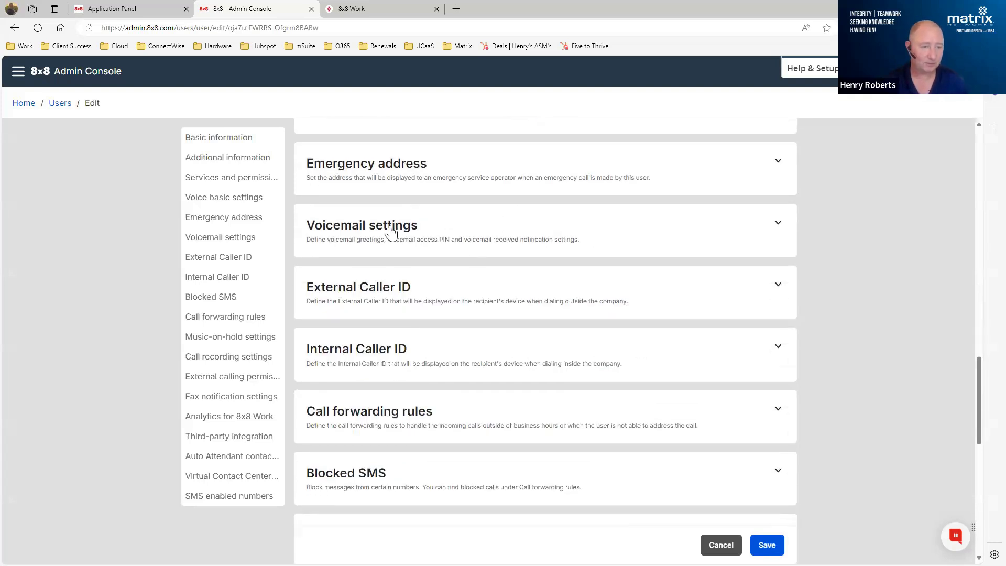
pyautogui.click(394, 225)
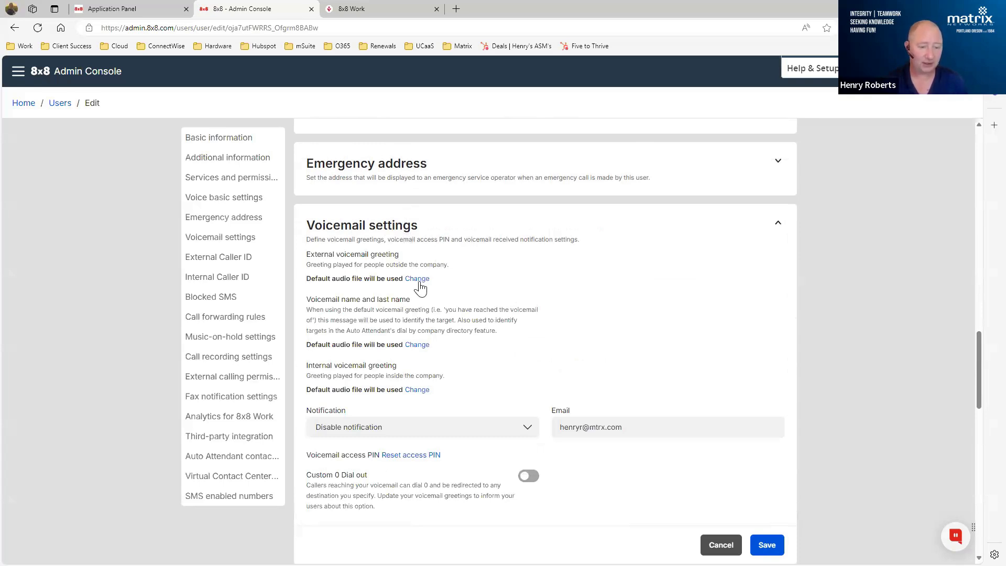
pyautogui.scroll(-2, 526, 269)
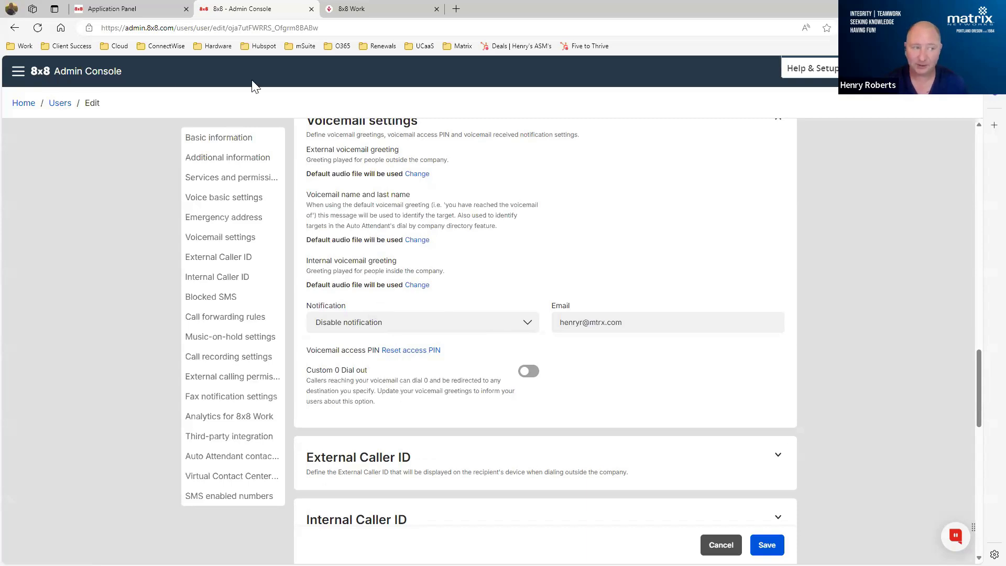
# - Return to the Users list without saving the changes, and show the additional account actions for Agent One
pyautogui.click(61, 102)
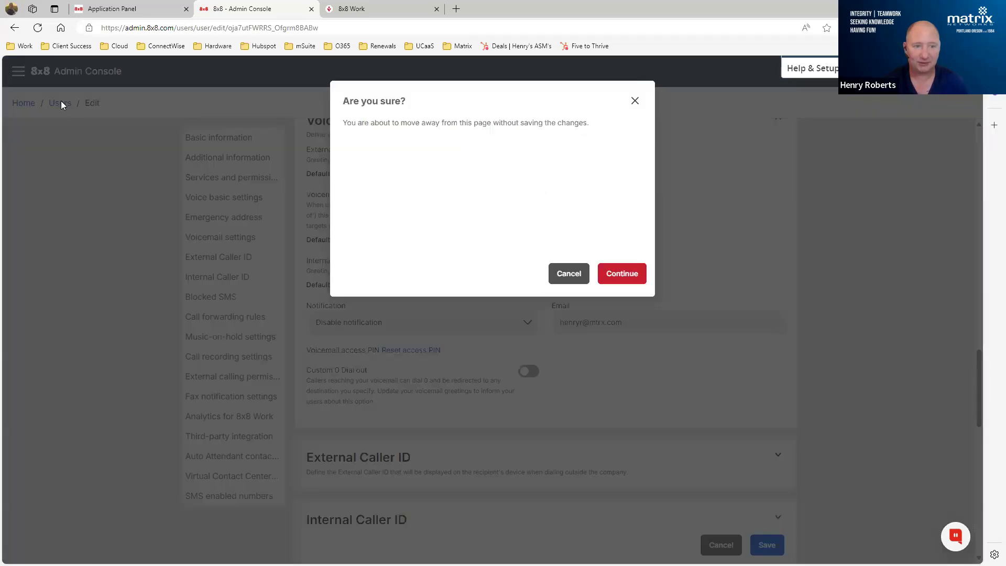
pyautogui.click(618, 286)
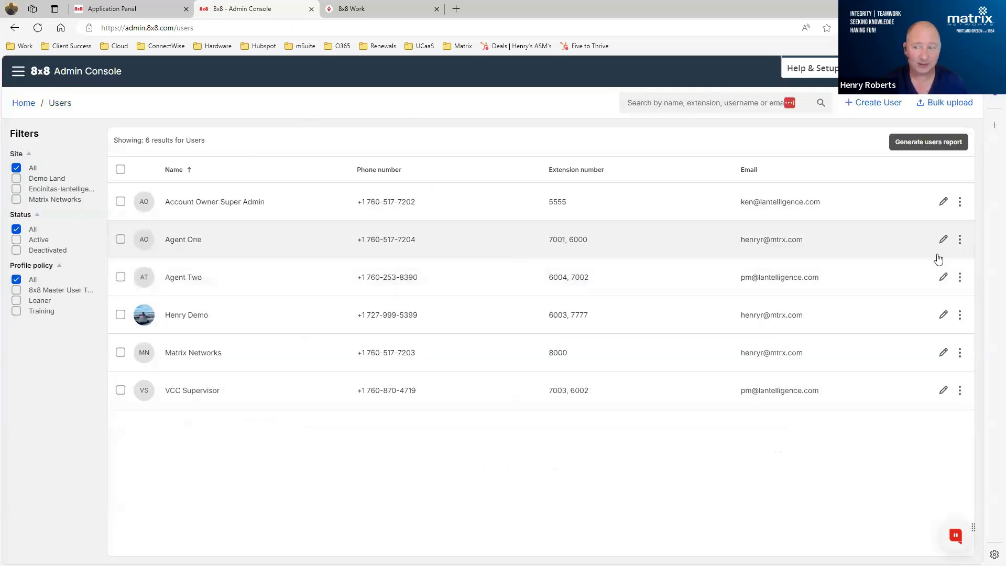
pyautogui.click(960, 243)
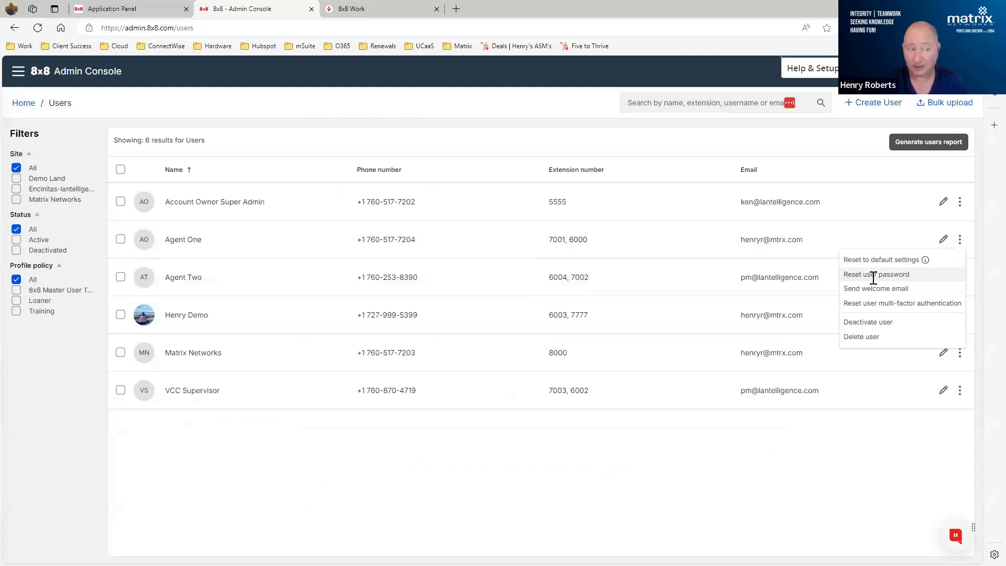
# - Reopen Agent One for editing, go to the voicemail settings and continue to the sections below
pyautogui.click(943, 241)
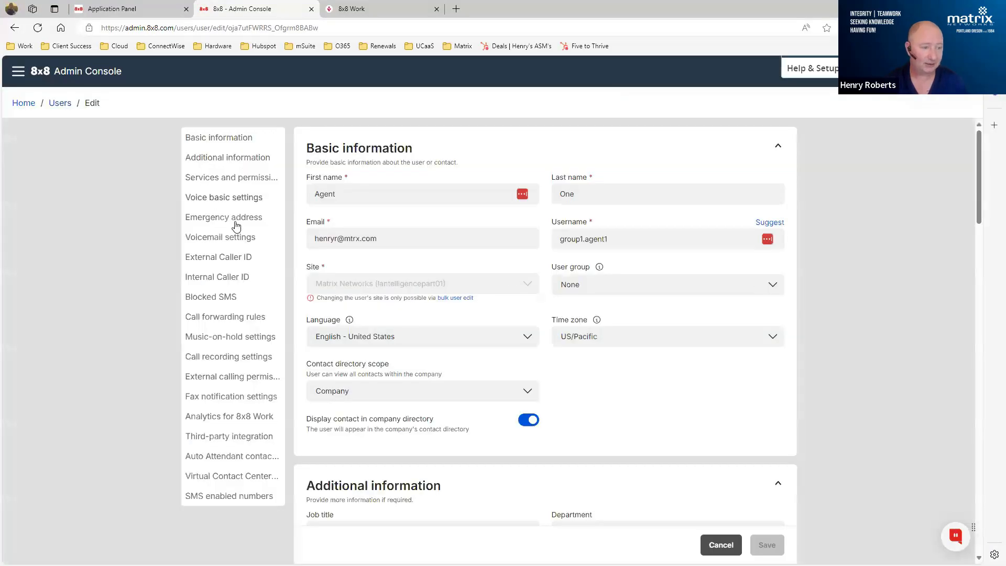
pyautogui.click(201, 238)
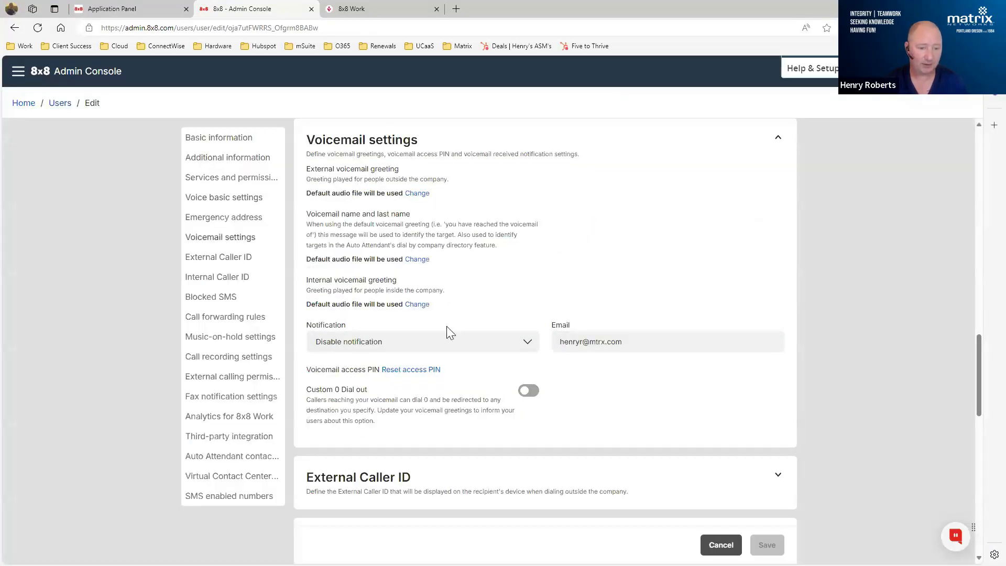
pyautogui.scroll(-5, 516, 259)
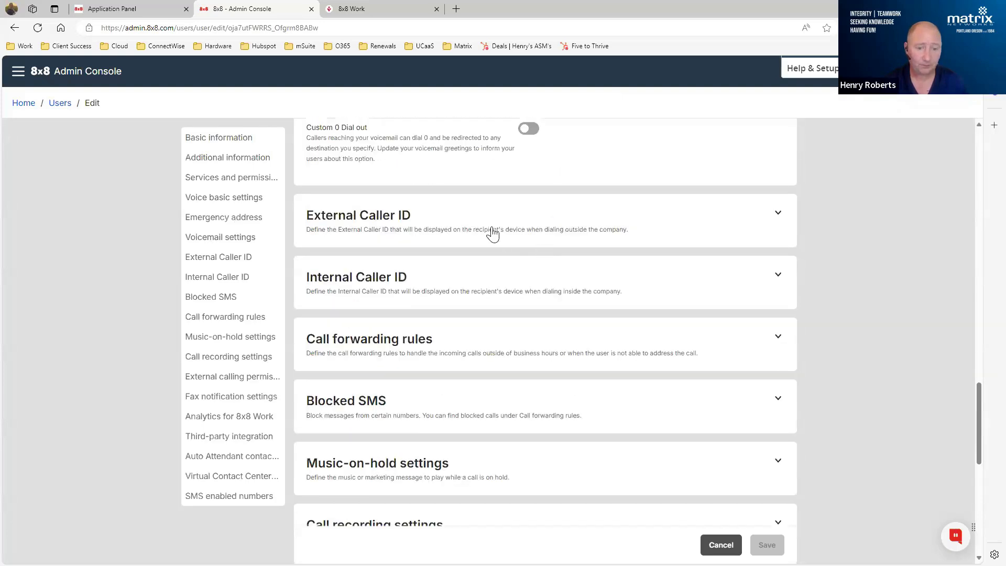
# - Expand Agent One's External Caller ID section and review the phone number choices
pyautogui.click(492, 233)
pyautogui.moveTo(428, 264)
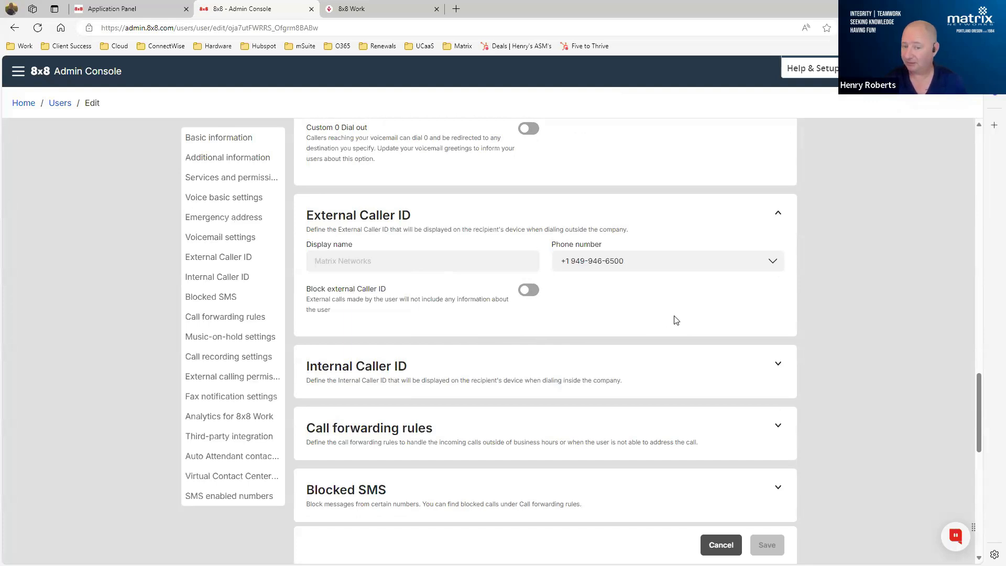
pyautogui.click(611, 261)
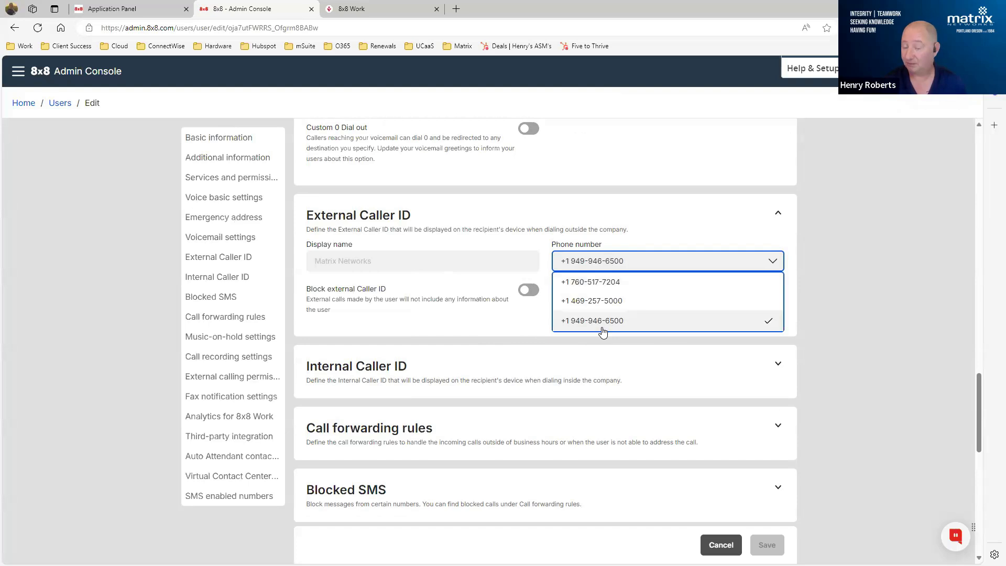
pyautogui.click(862, 230)
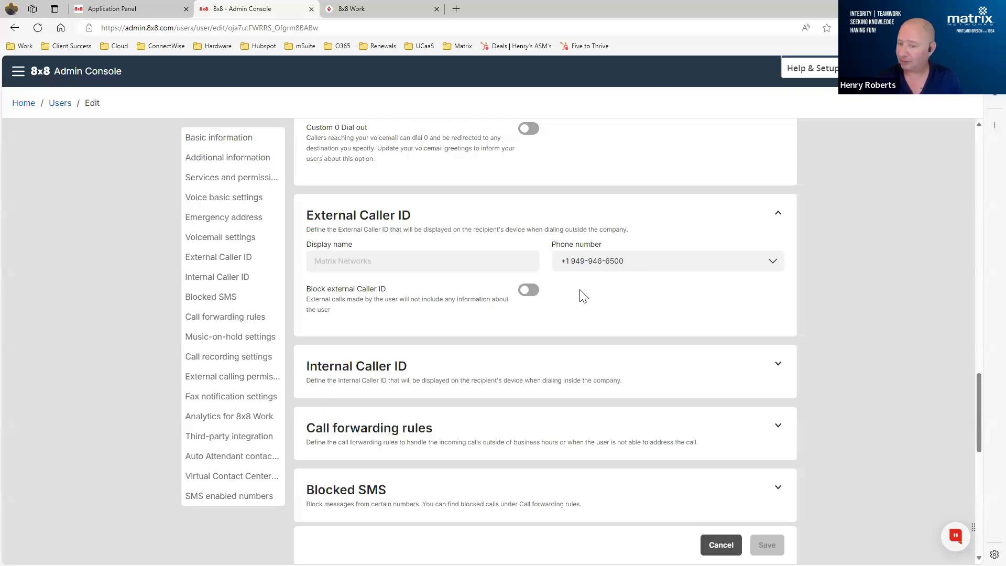
# - Expand the Internal Caller ID section and compare its fields with the External Caller ID settings
pyautogui.scroll(-3, 651, 285)
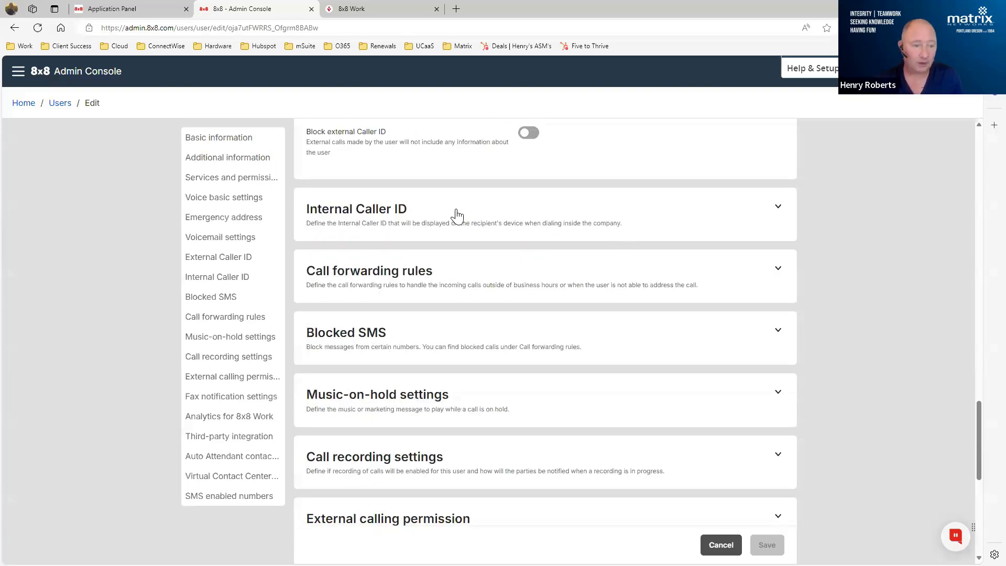
pyautogui.click(447, 223)
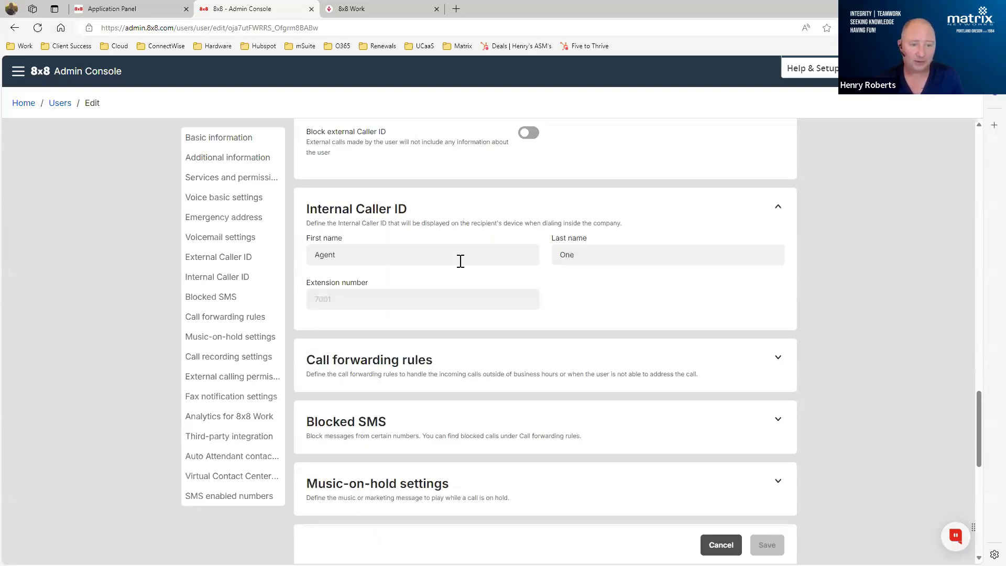
pyautogui.scroll(2, 488, 270)
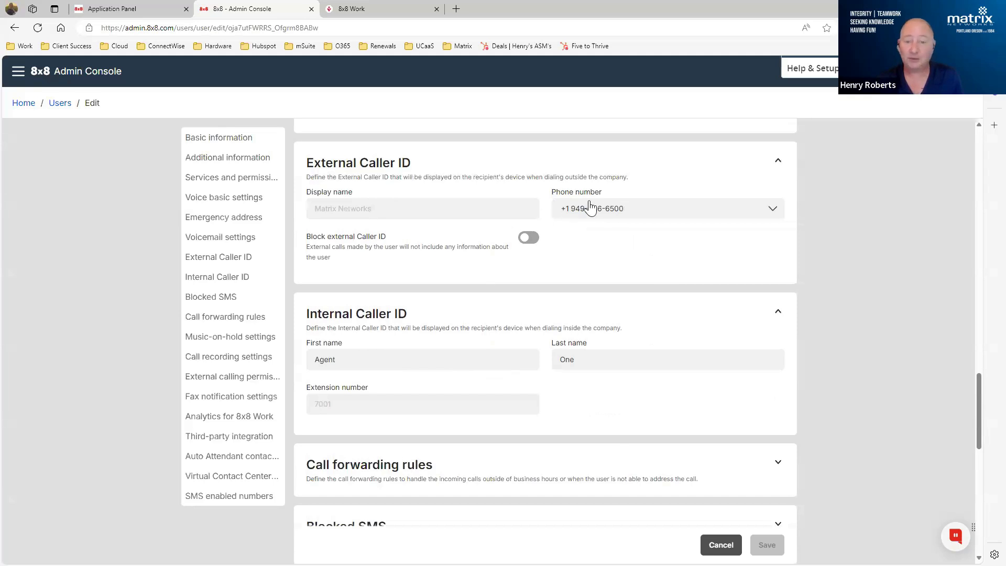
# - Set the external caller ID phone number to Agent One's own assigned number, with Agent One as the display name
pyautogui.click(611, 209)
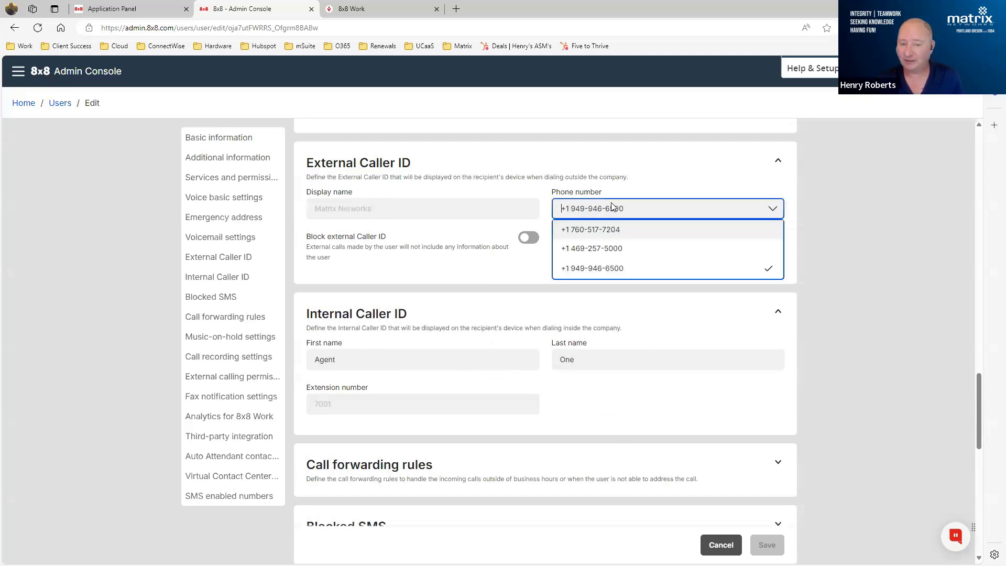
pyautogui.click(633, 270)
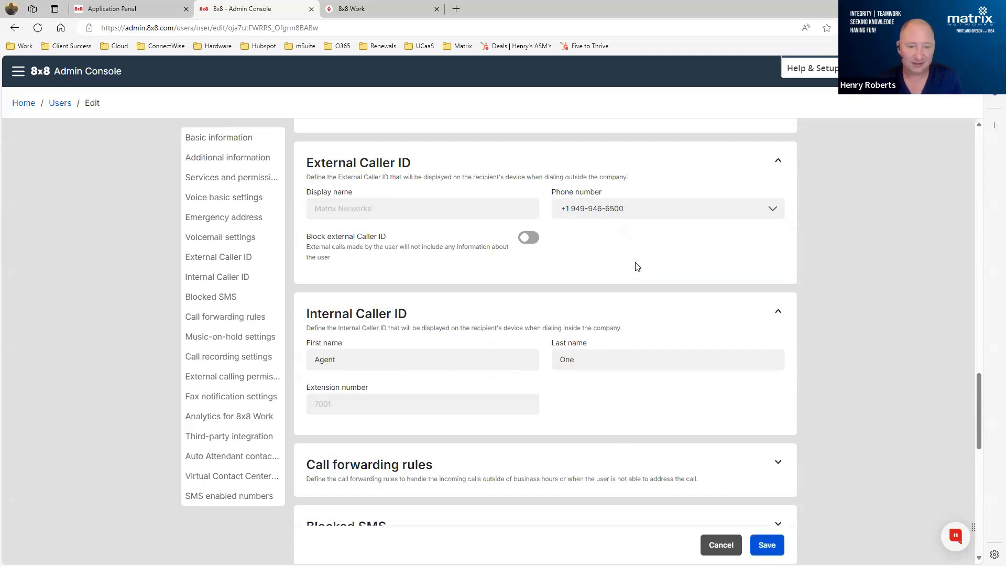
pyautogui.click(626, 209)
pyautogui.click(624, 227)
pyautogui.click(394, 210)
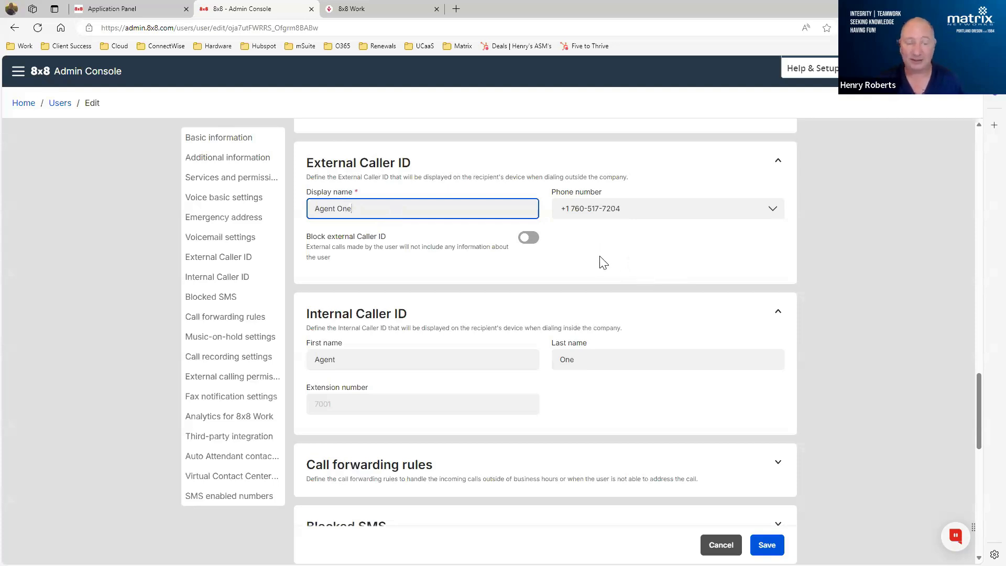
# - Examine Agent One's call forwarding rules, switching briefly to 8x8 Work and back to the Admin Console
pyautogui.scroll(-4, 854, 204)
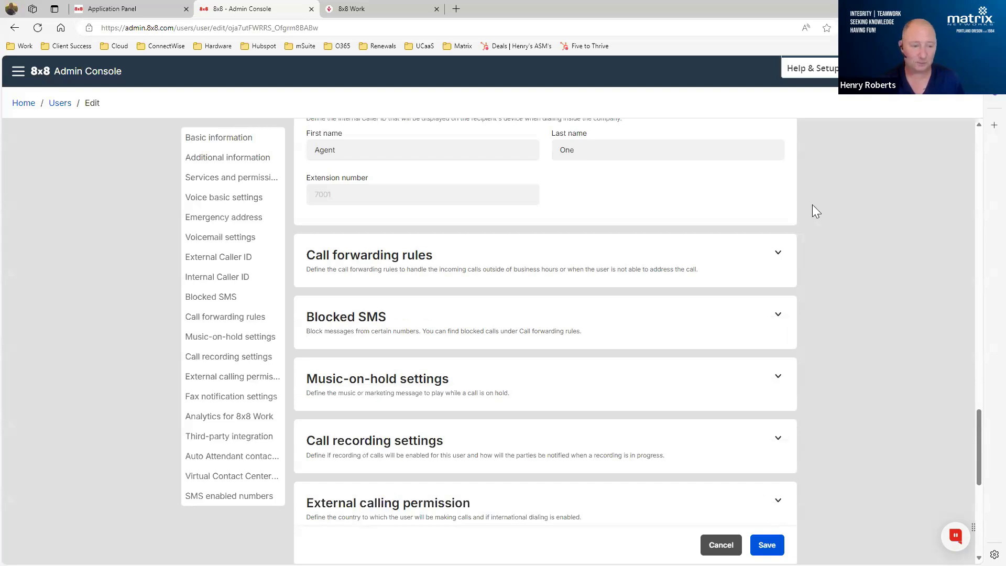
pyautogui.click(777, 256)
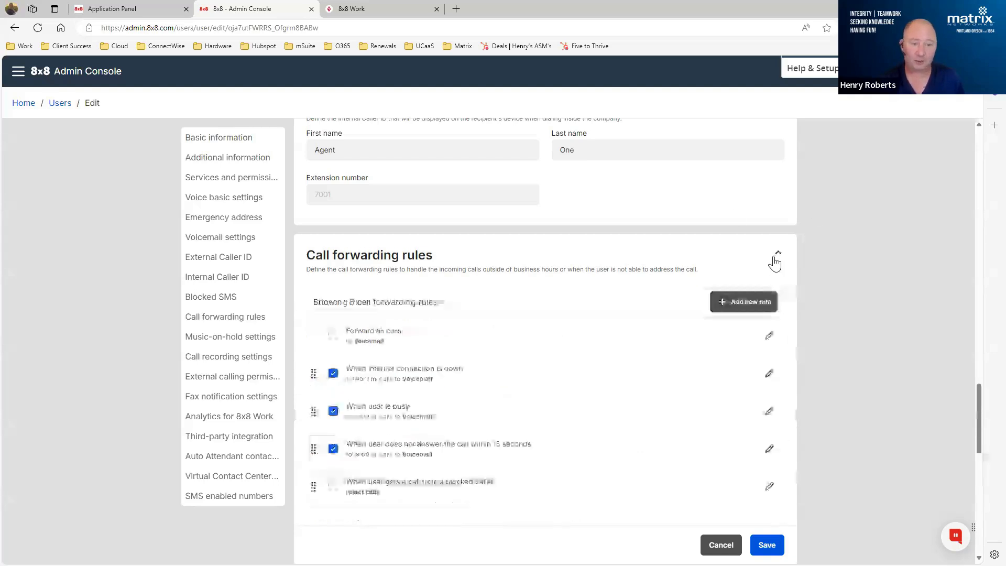
pyautogui.scroll(-2, 822, 236)
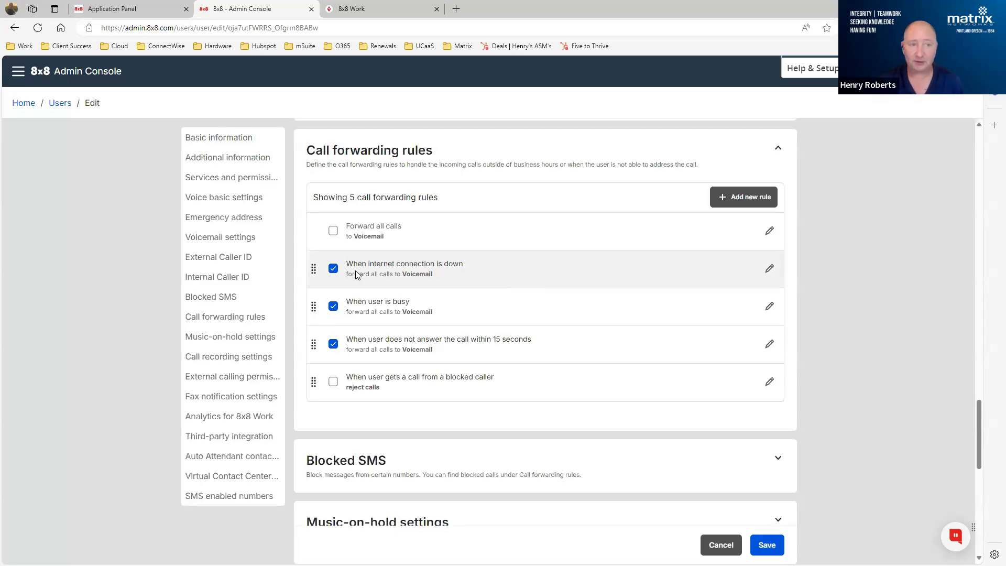
pyautogui.click(367, 8)
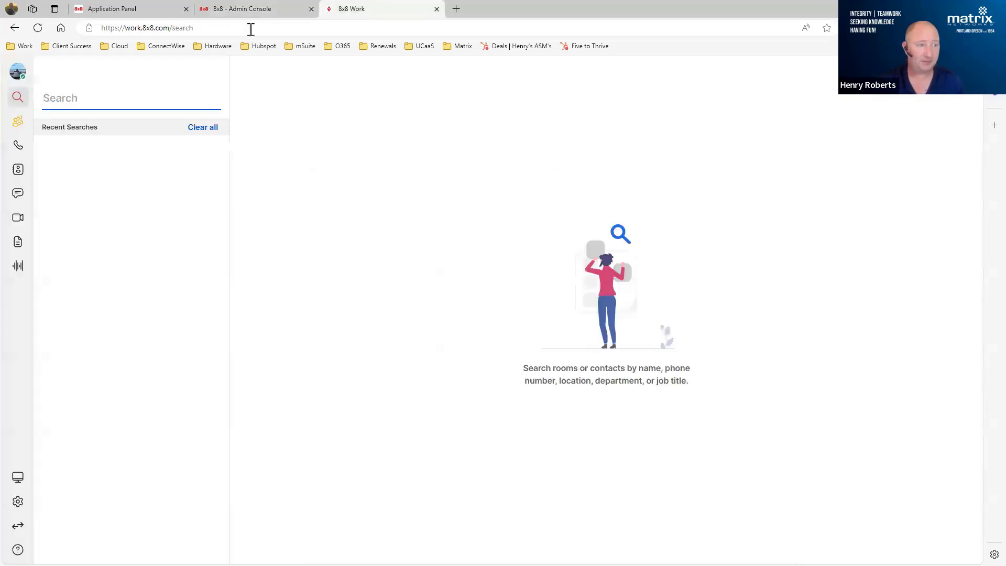
pyautogui.click(244, 9)
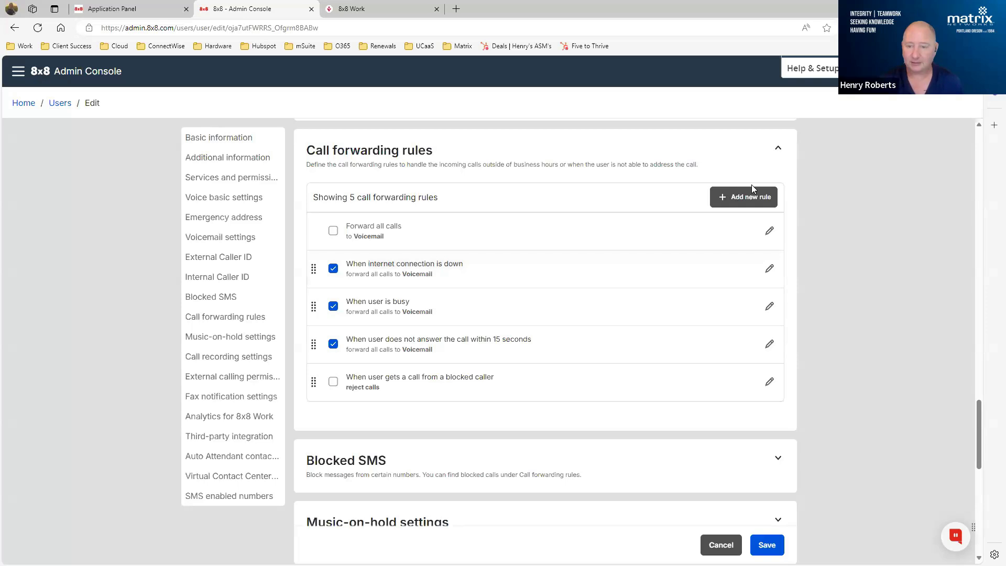
# - Start a new call forwarding rule that applies to selected callers and uses the Forward directly to option
pyautogui.click(734, 196)
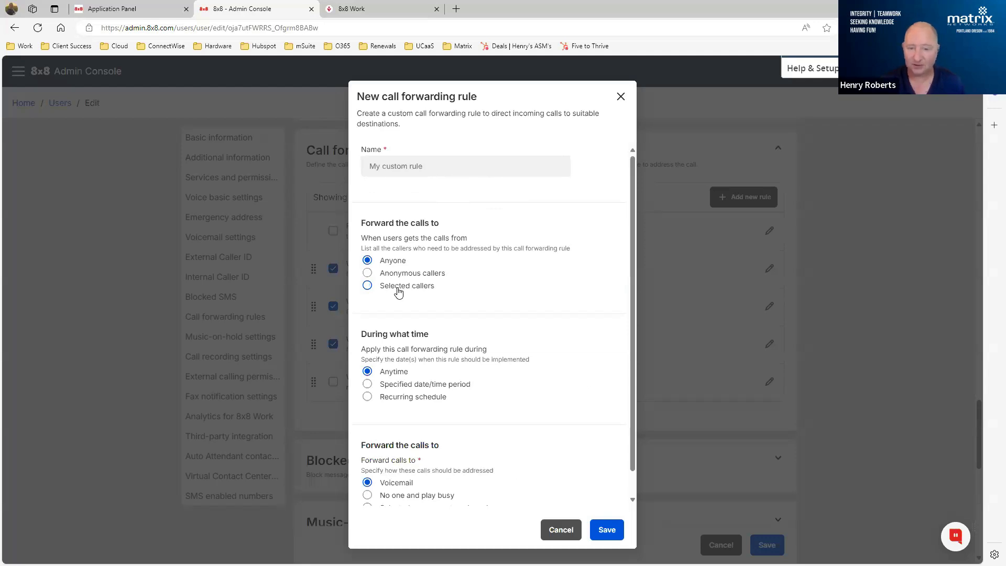
pyautogui.click(398, 292)
pyautogui.scroll(-1, 499, 243)
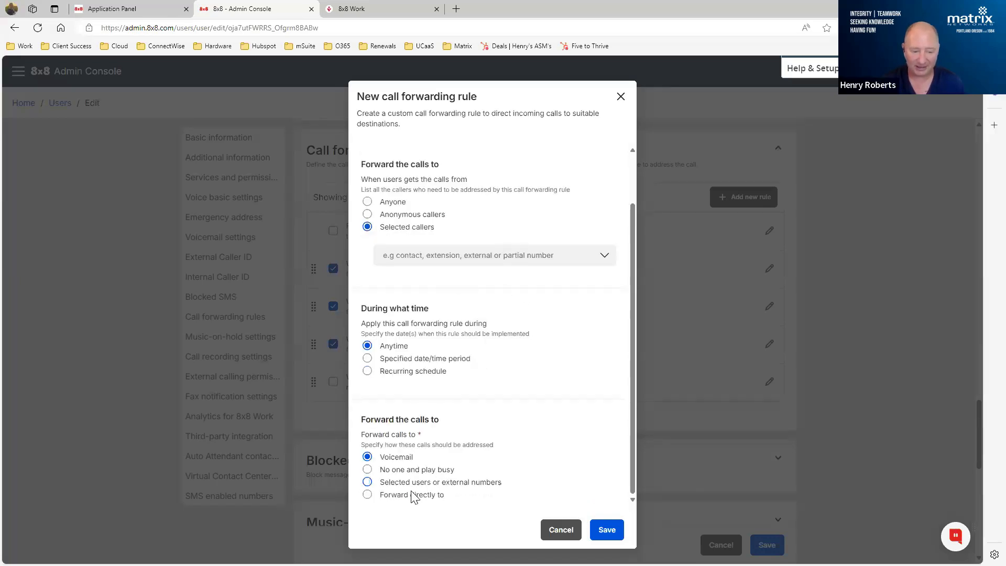
pyautogui.click(368, 495)
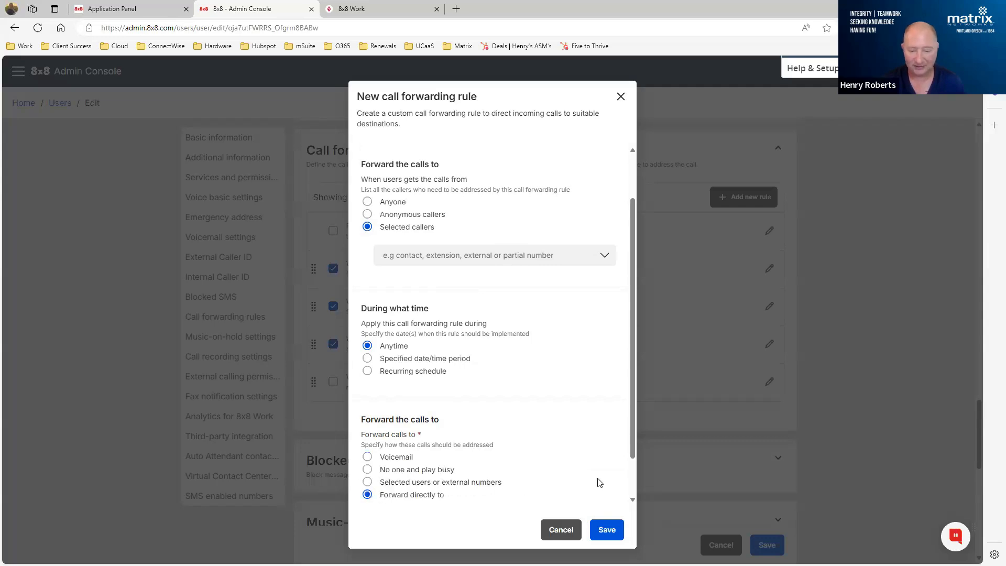
pyautogui.scroll(-1, 601, 482)
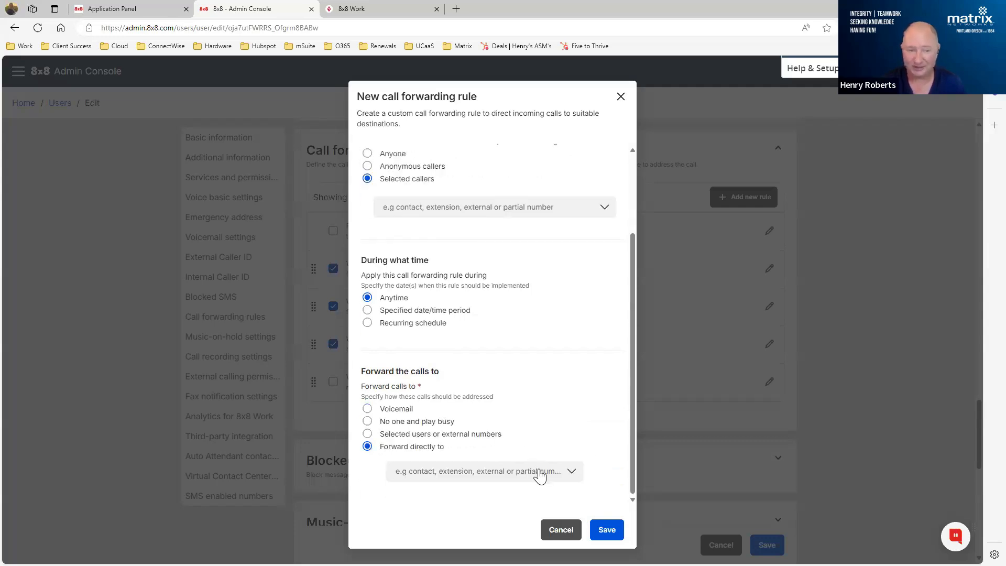
pyautogui.scroll(2, 545, 365)
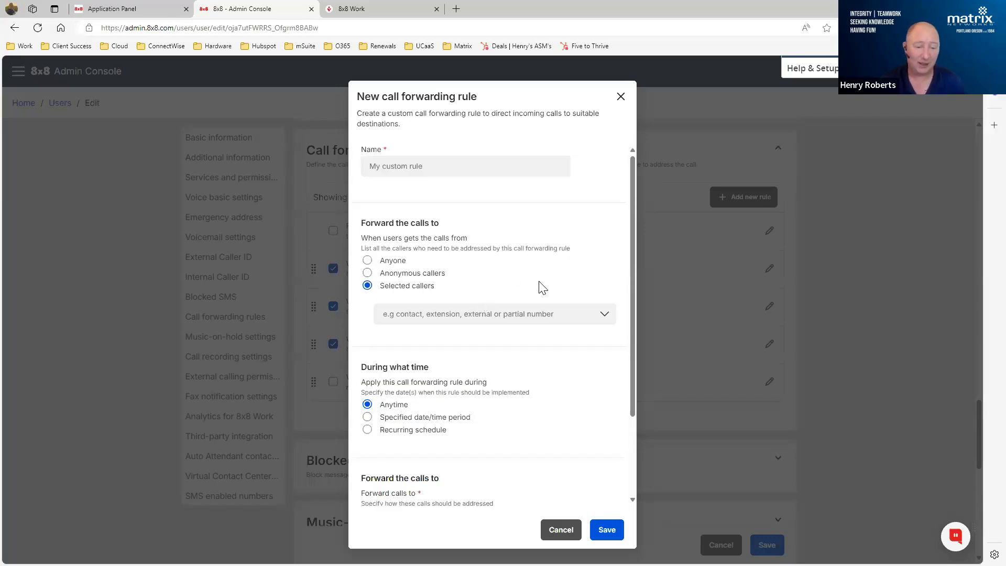
# - Try the rule's specified date/time period and recurring schedule options, review the day and hour settings, and discard the new rule
pyautogui.scroll(-2, 541, 283)
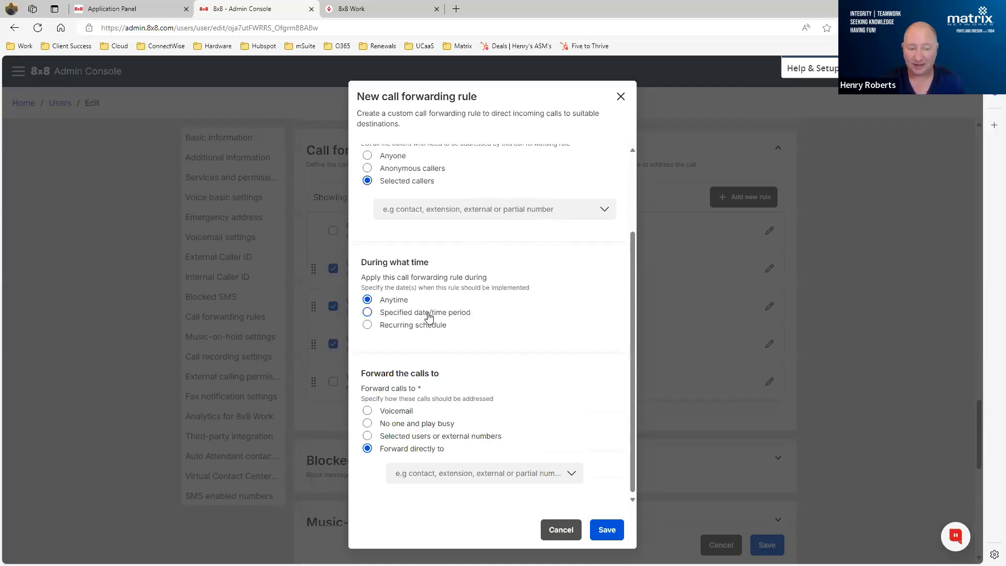
pyautogui.click(426, 314)
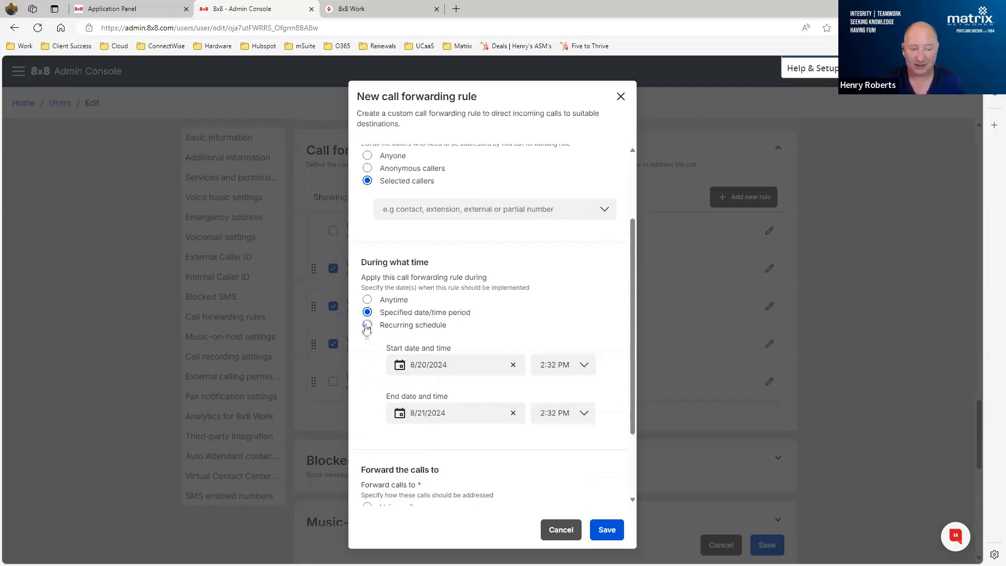
pyautogui.click(367, 326)
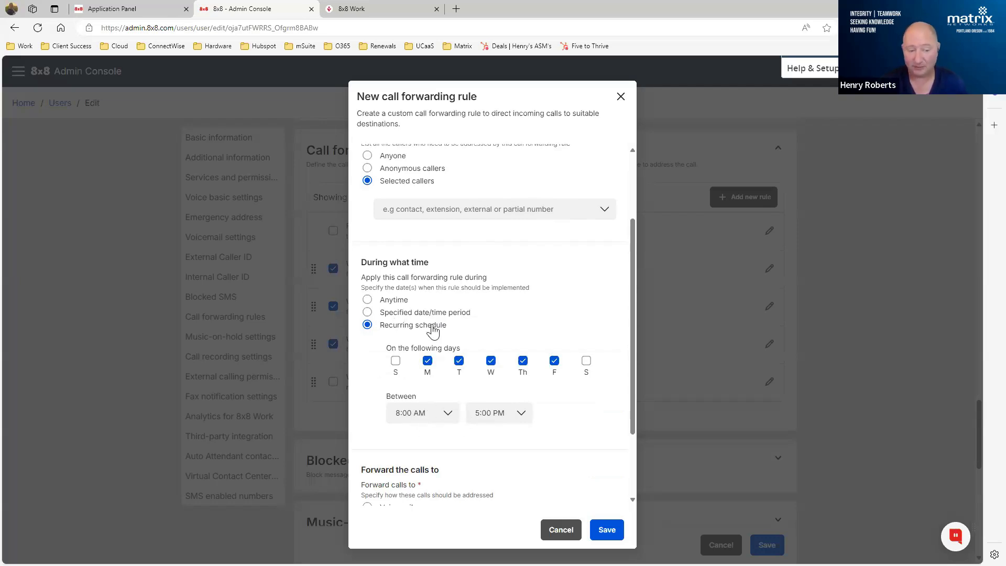
pyautogui.scroll(-1, 498, 312)
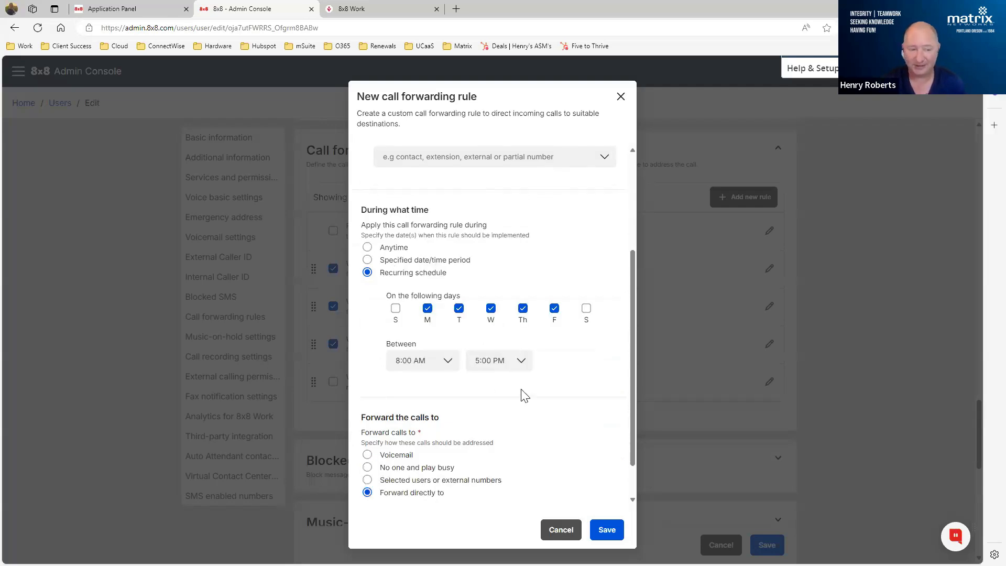
pyautogui.scroll(2, 524, 394)
pyautogui.scroll(-3, 539, 304)
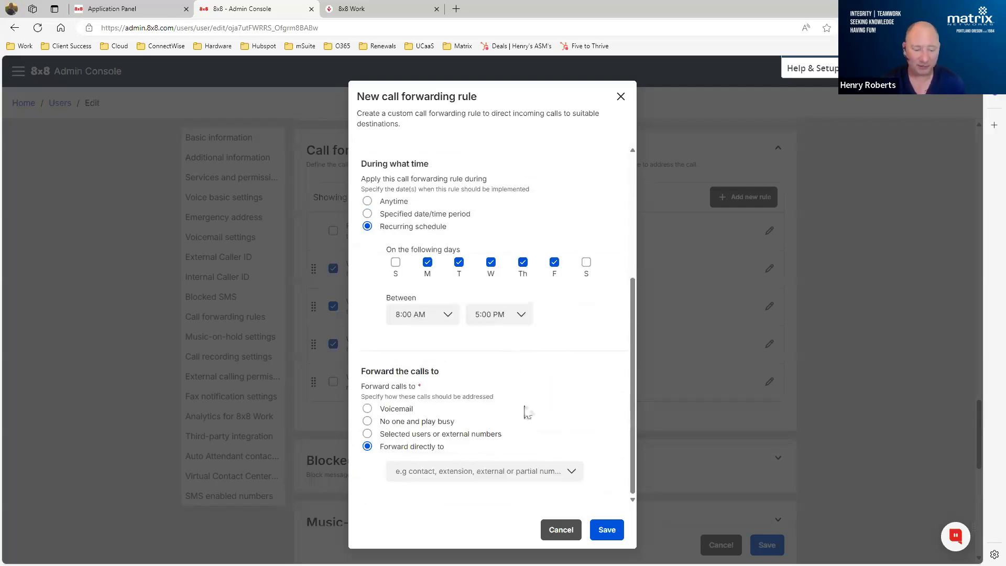
pyautogui.click(549, 529)
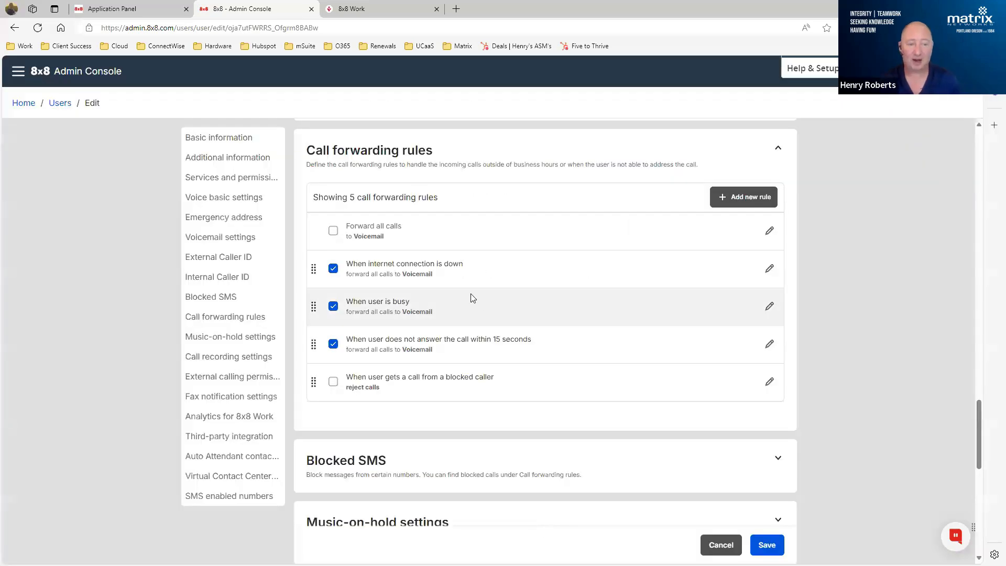
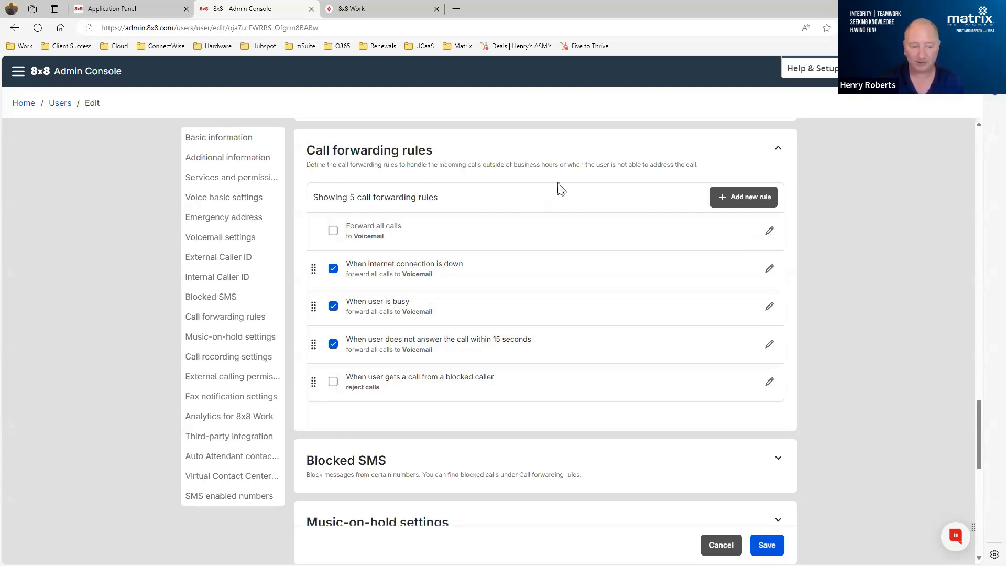
# - Review Agent One's call recording mode and recording announcement options, leaving them as they are
pyautogui.scroll(-1, 561, 188)
pyautogui.scroll(-6, 561, 189)
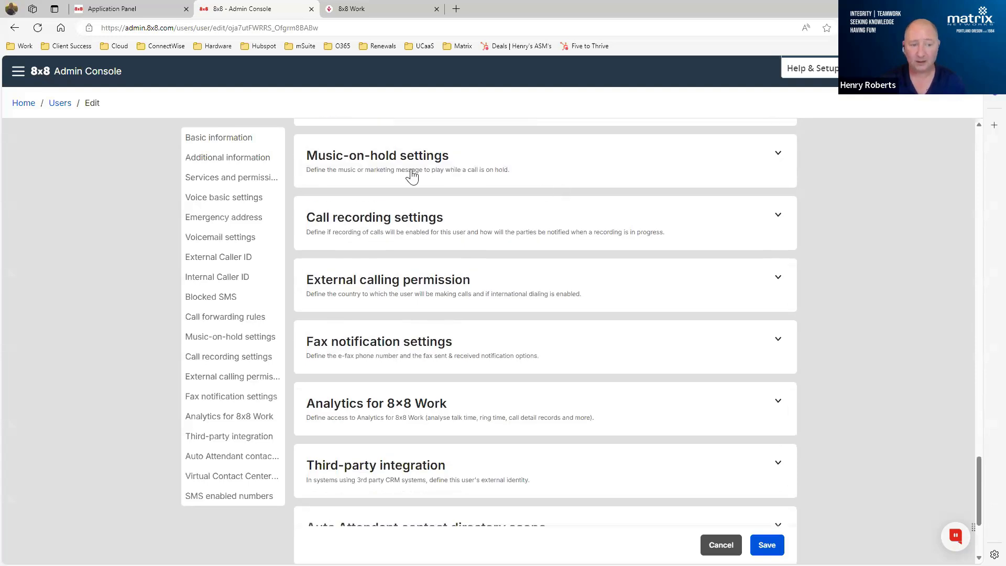
pyautogui.click(465, 234)
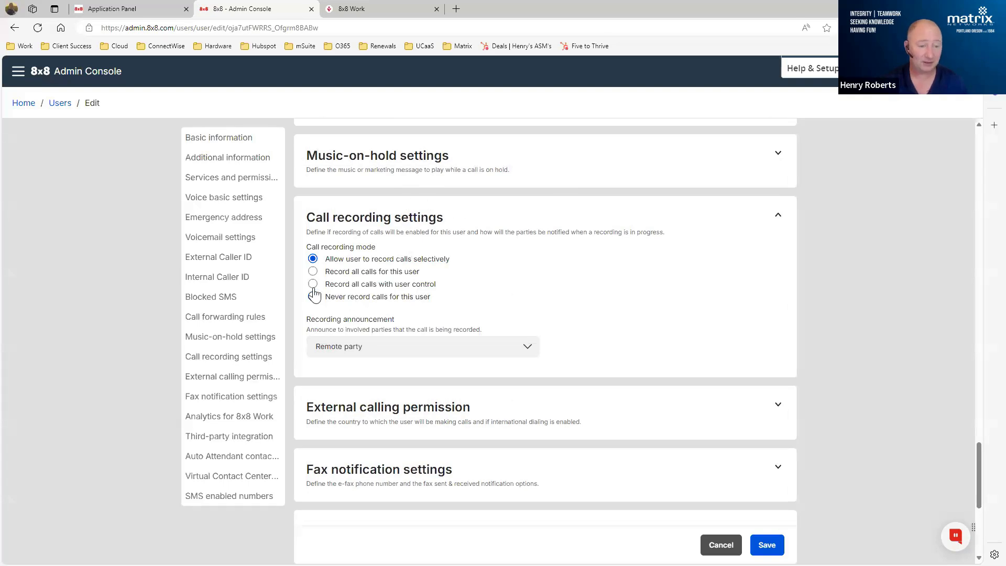
pyautogui.click(490, 213)
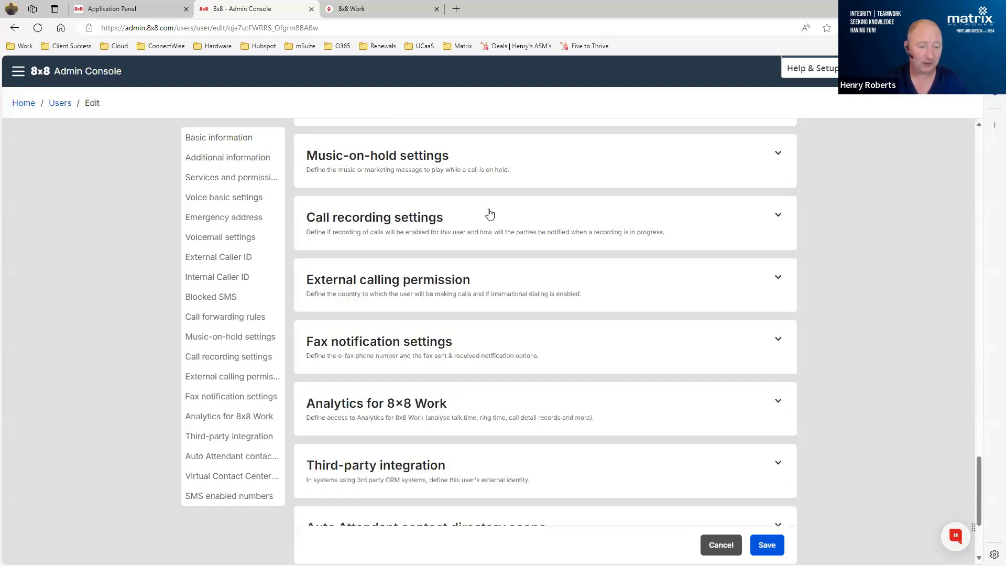
# - Review Agent One's fax notification settings and the allowed access levels for Analytics for 8x8 Work
pyautogui.scroll(-2, 498, 209)
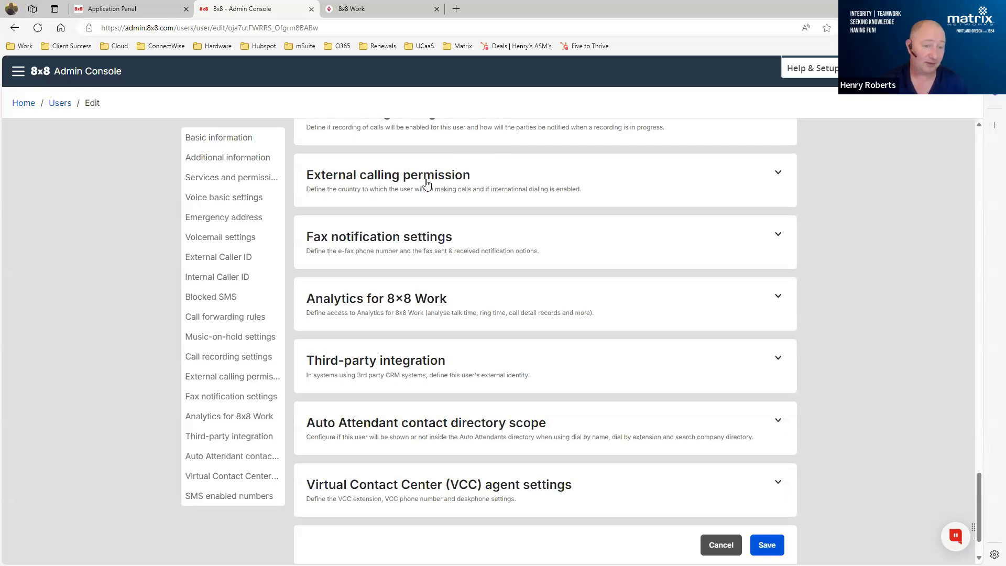
pyautogui.click(416, 252)
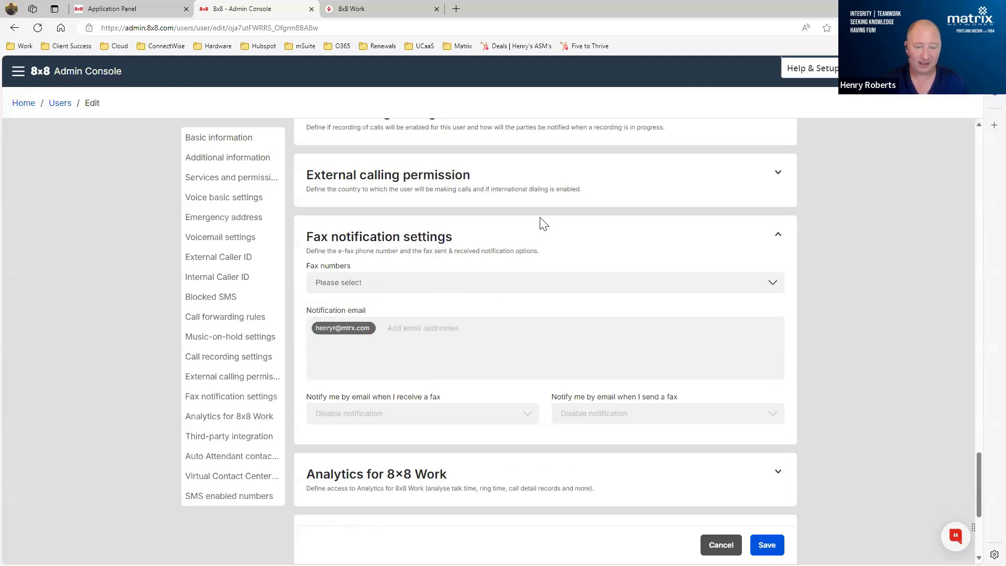
pyautogui.scroll(-2, 540, 220)
pyautogui.scroll(-3, 541, 208)
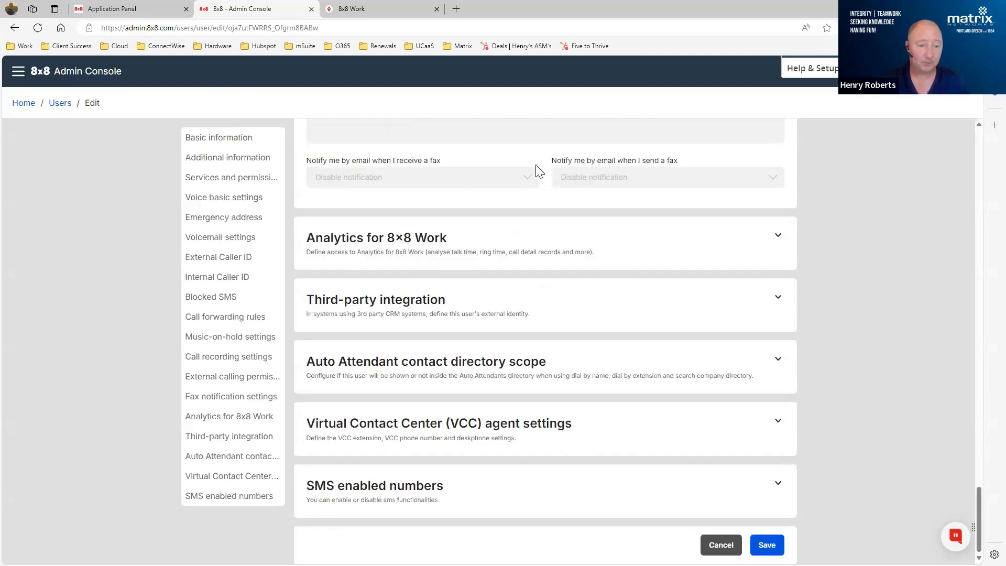
pyautogui.click(395, 250)
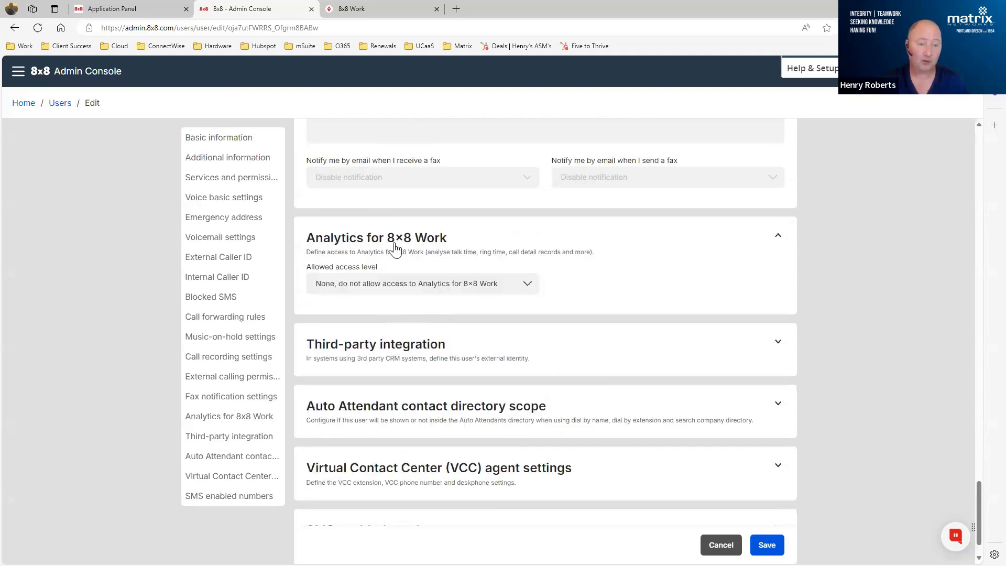
pyautogui.click(386, 288)
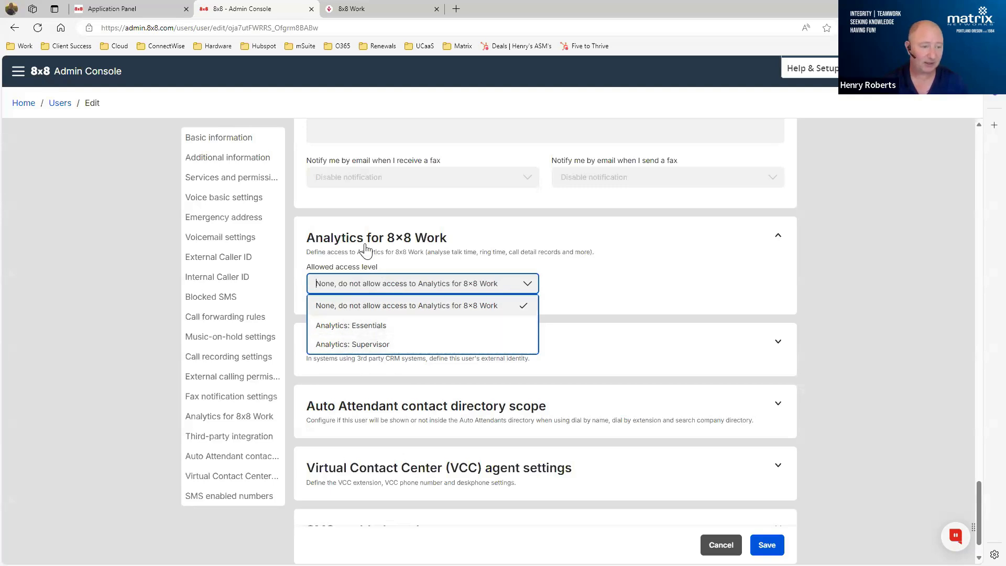
pyautogui.click(739, 236)
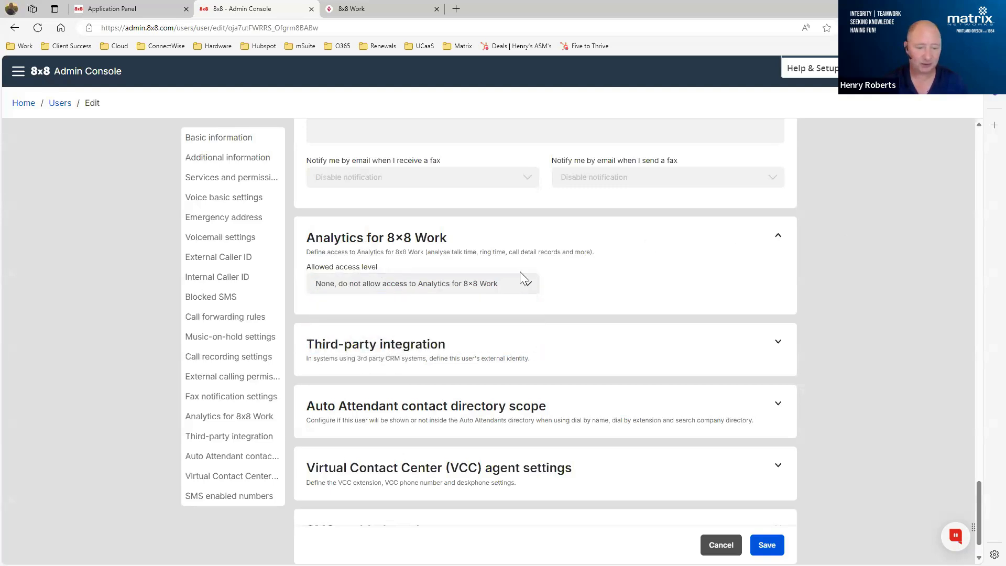
# - Review Agent One's Auto Attendant contact directory scope and SMS enabled numbers
pyautogui.scroll(-1, 597, 270)
pyautogui.scroll(-1, 597, 269)
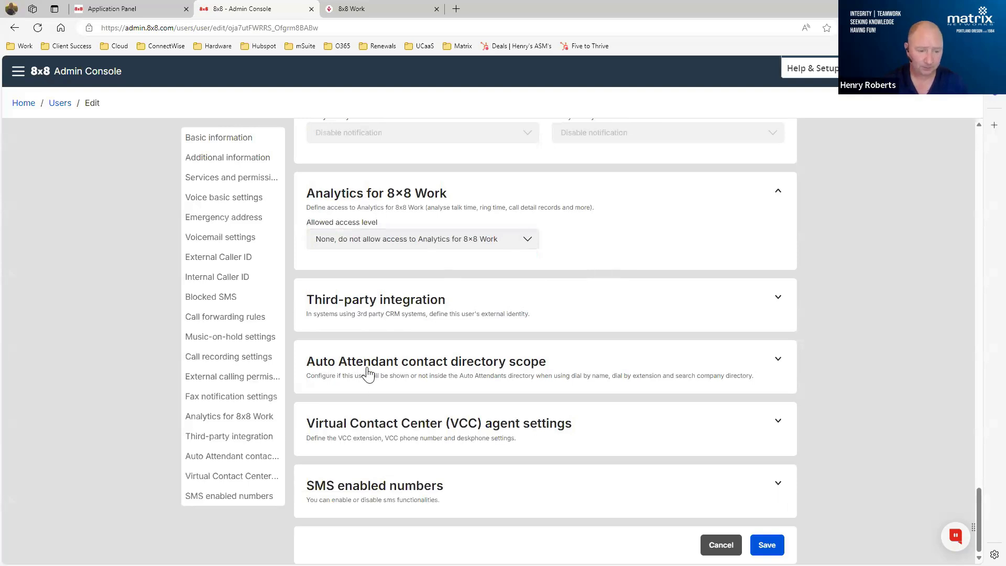
pyautogui.click(368, 374)
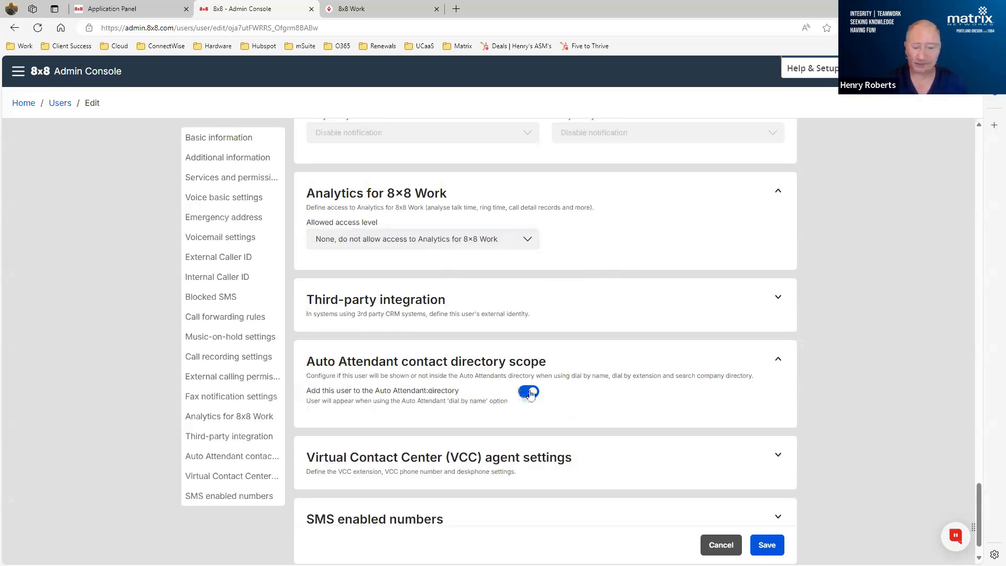
pyautogui.scroll(-1, 552, 346)
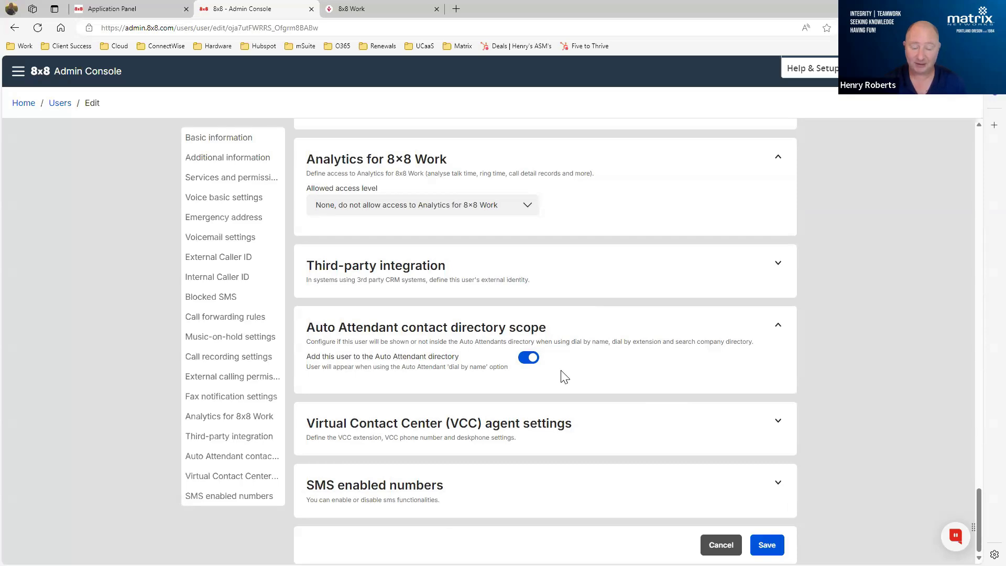
pyautogui.click(733, 472)
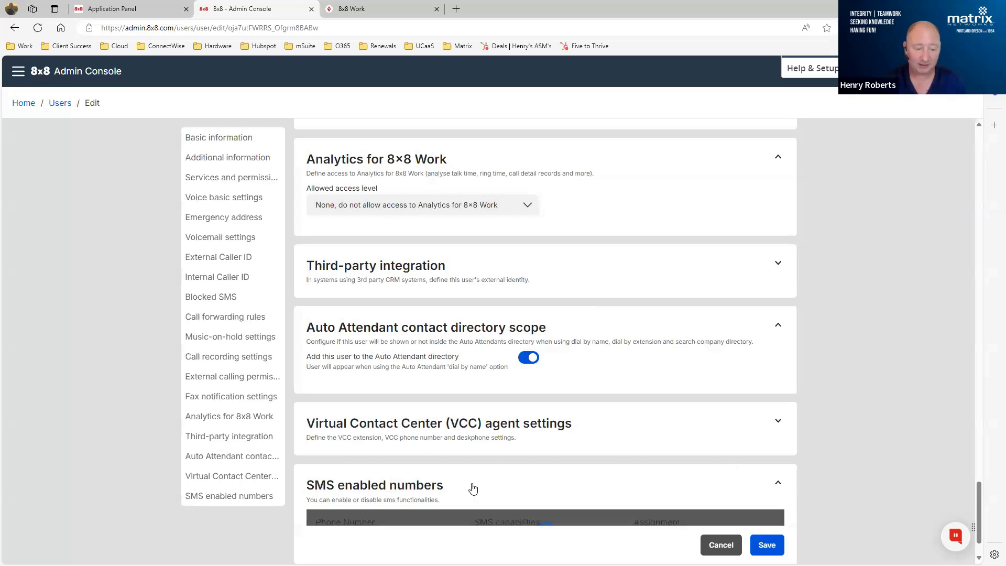
pyautogui.scroll(-2, 524, 416)
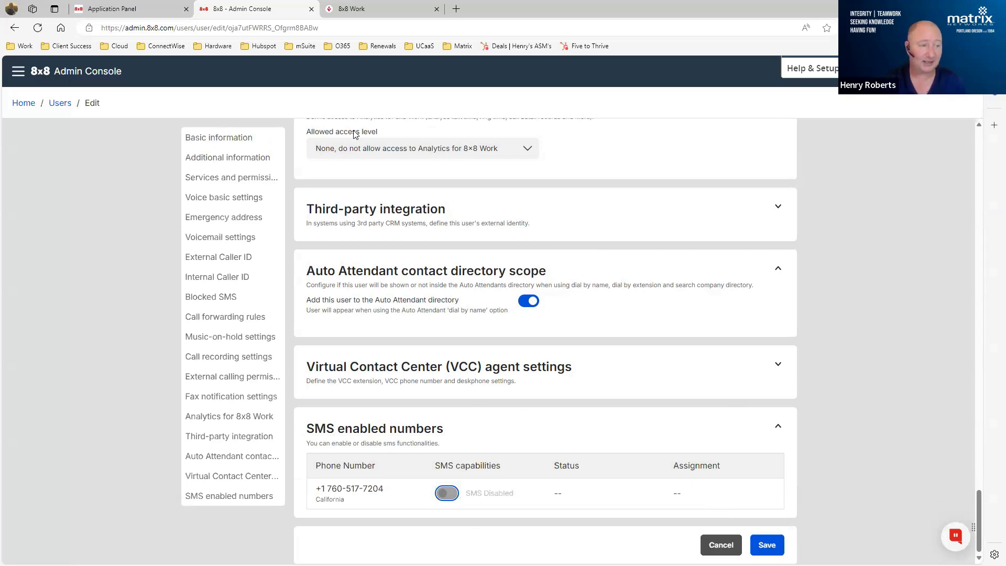
# - Leave the user's page for the SMS page without saving, and examine the brand registration and campaign sections
pyautogui.click(18, 71)
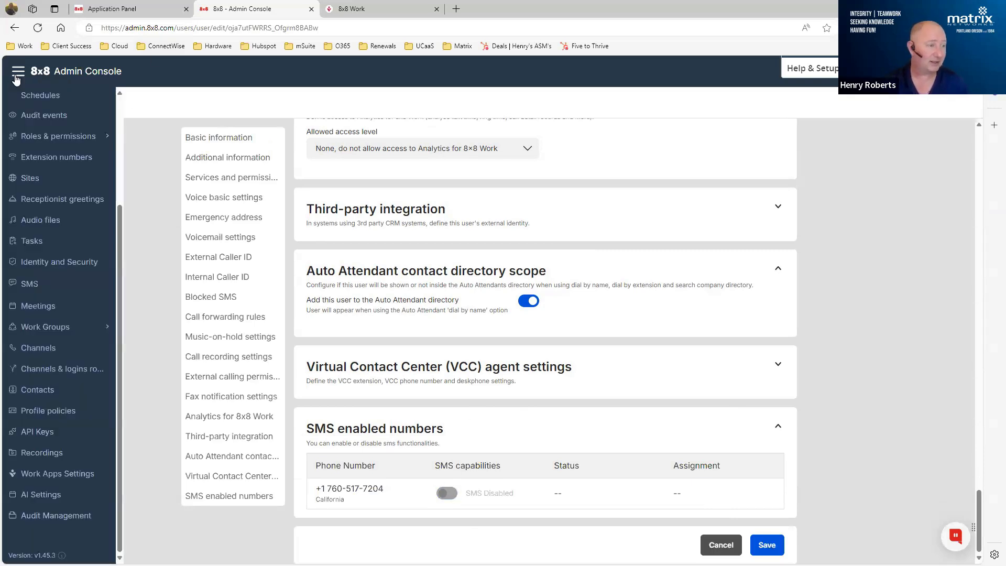
pyautogui.click(29, 279)
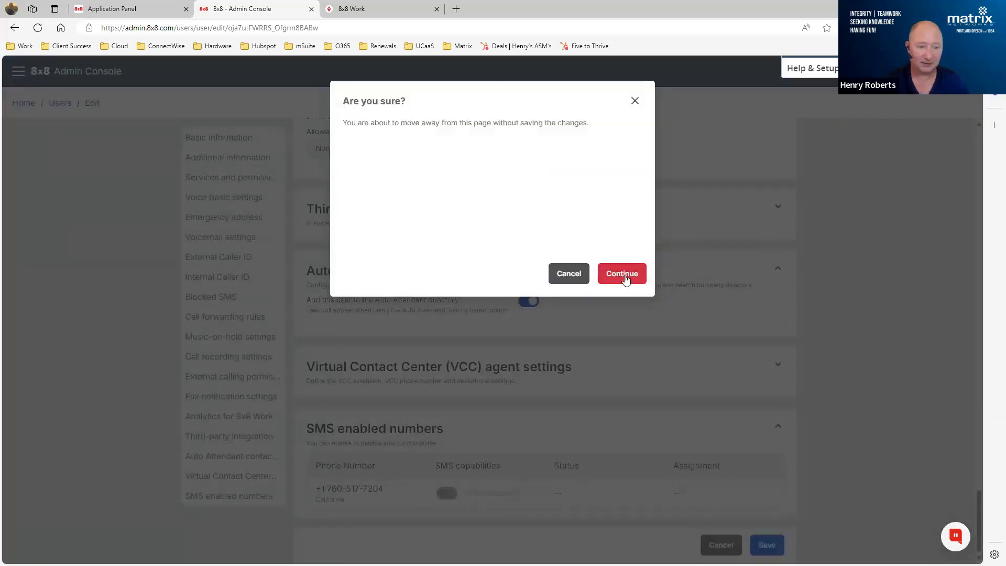
pyautogui.click(624, 273)
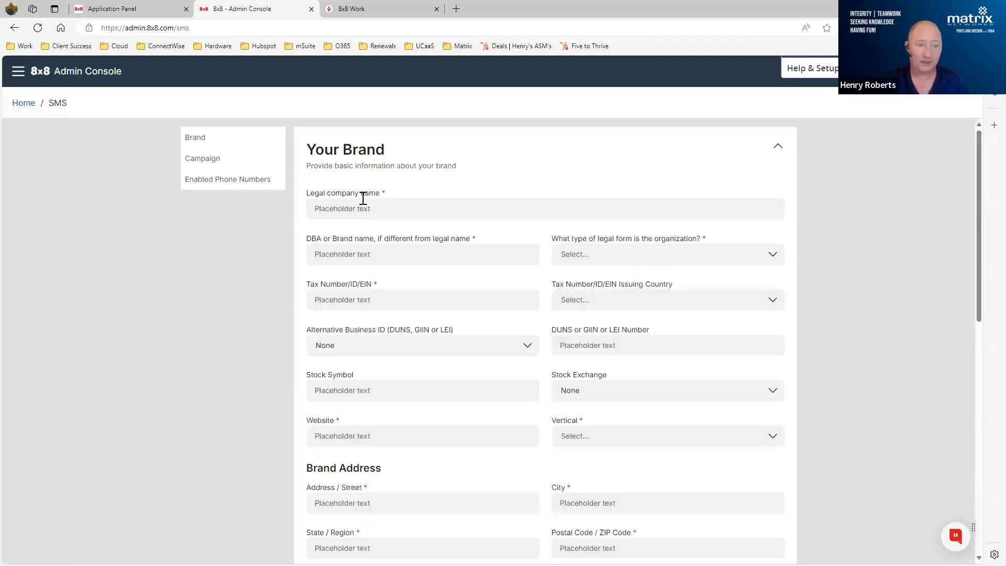
pyautogui.scroll(-4, 540, 247)
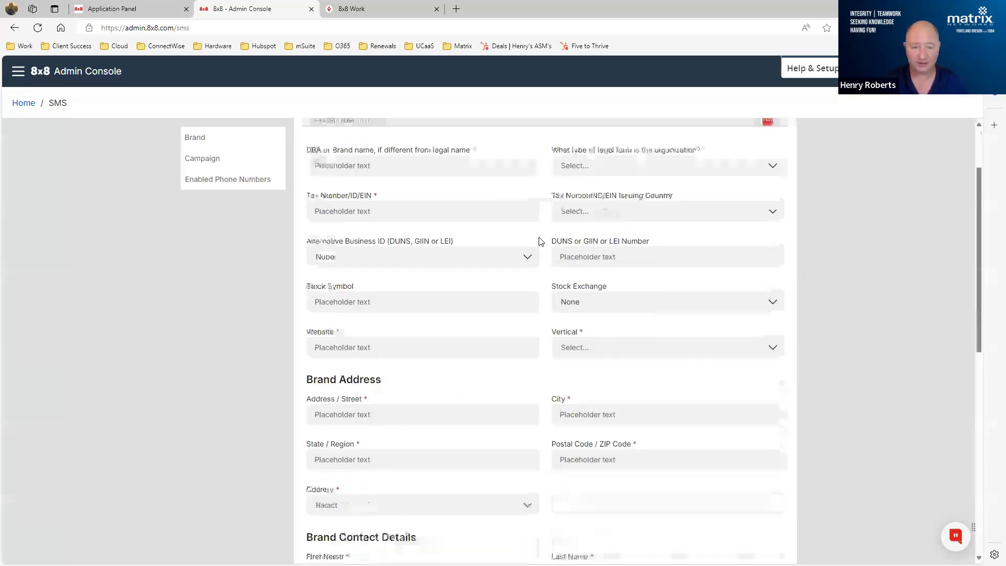
pyautogui.scroll(-2, 513, 314)
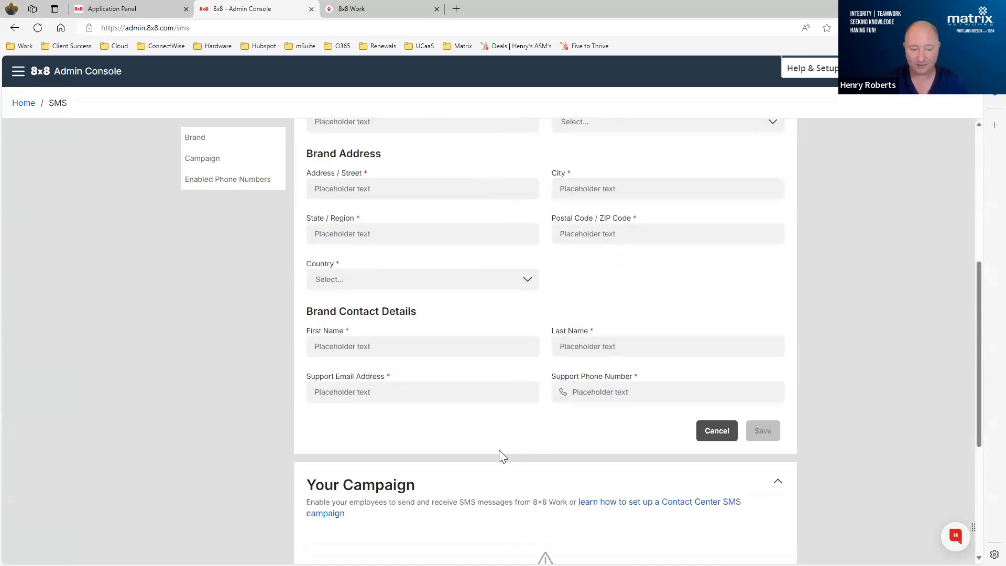
pyautogui.scroll(6, 523, 421)
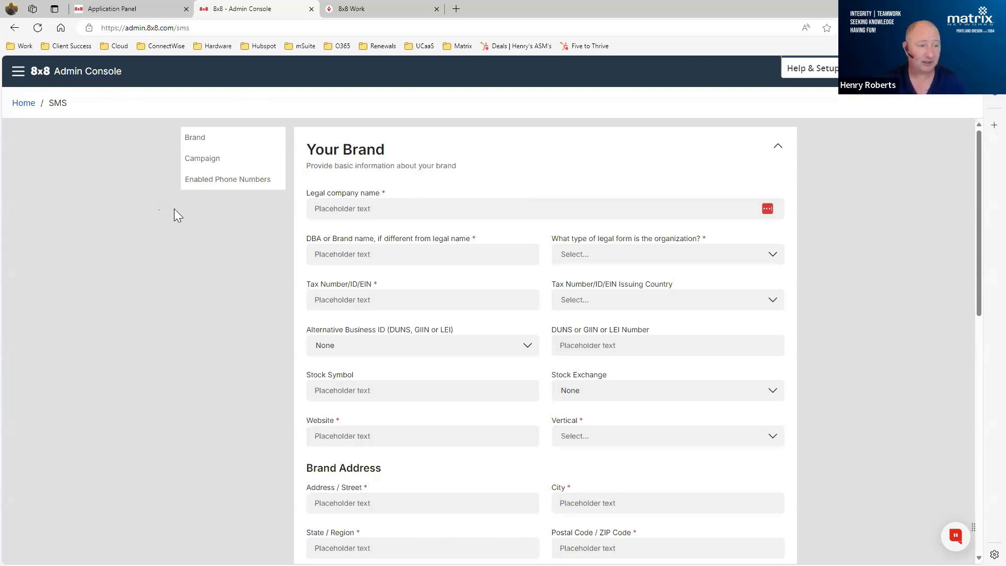
pyautogui.click(18, 73)
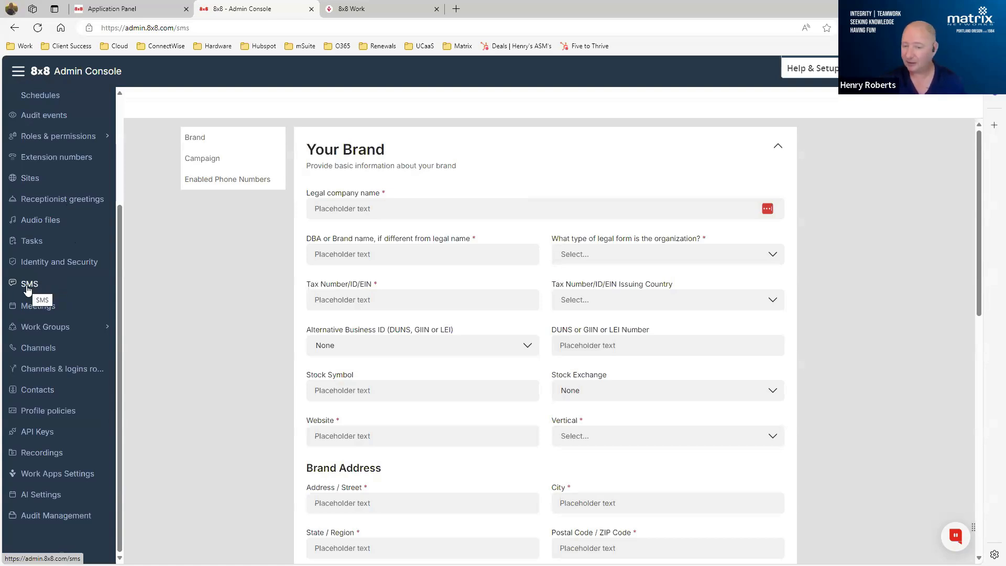
pyautogui.click(159, 264)
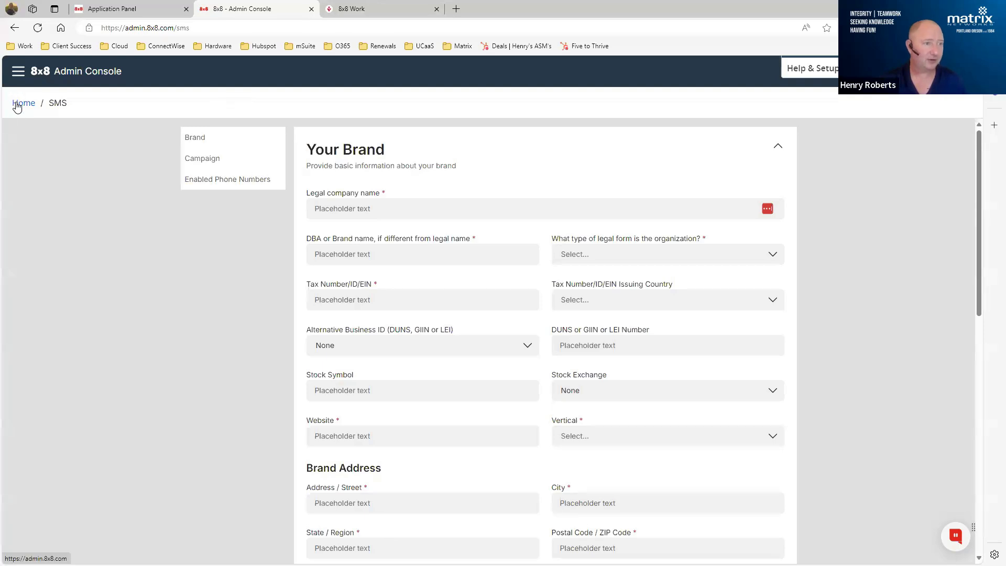
# - Launch Analytics for 8x8 Work from the Application Panel, then return to the Admin Console
pyautogui.click(106, 9)
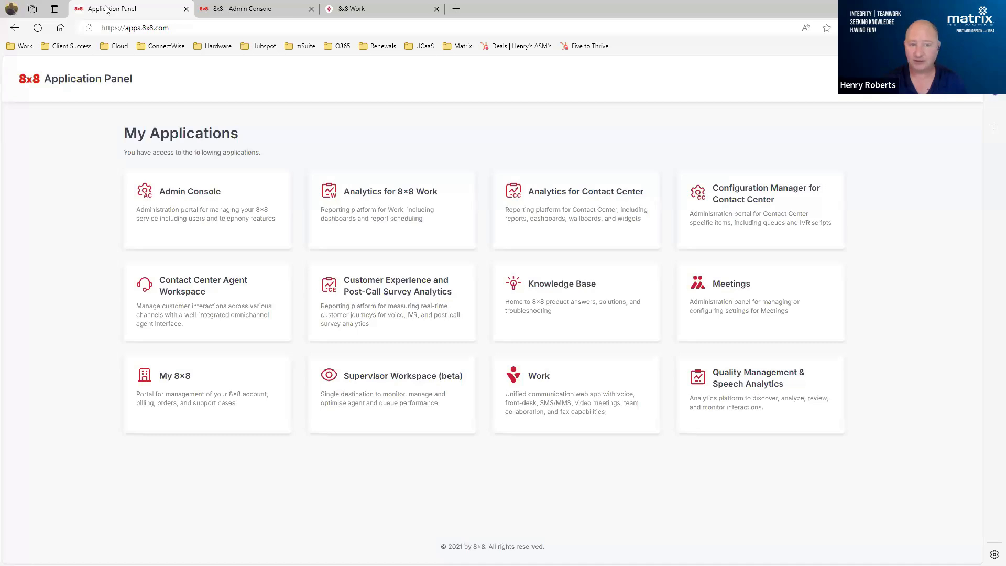
pyautogui.click(361, 196)
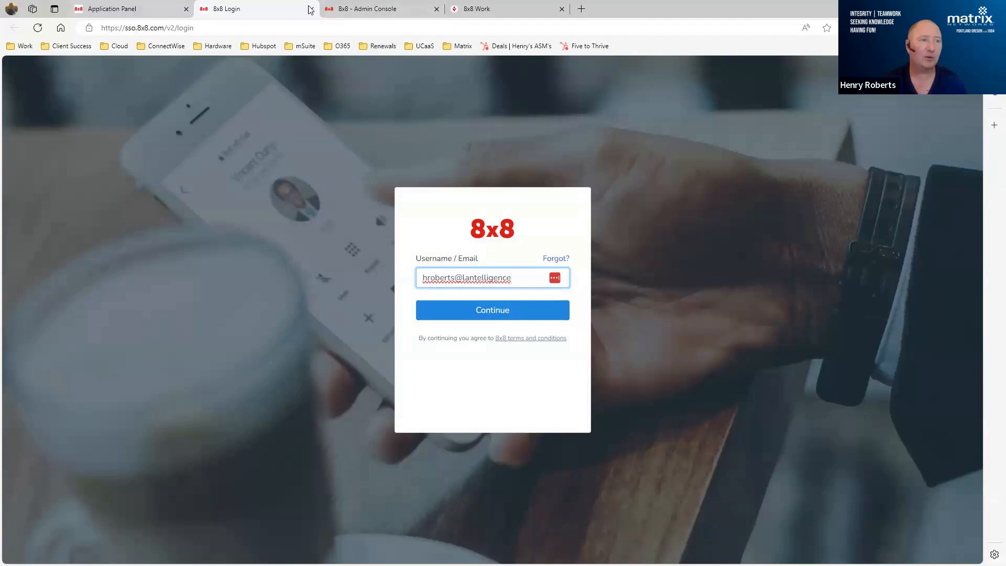
pyautogui.click(370, 13)
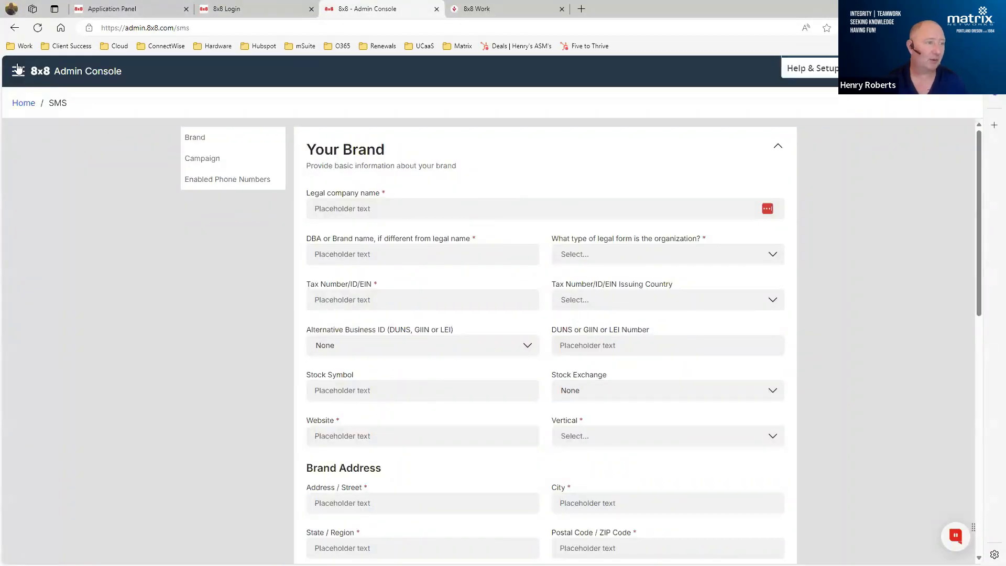
# - Open the Matrix Networks site for editing and review its E911 notification emails, internal dial plan and voice service settings
pyautogui.click(17, 68)
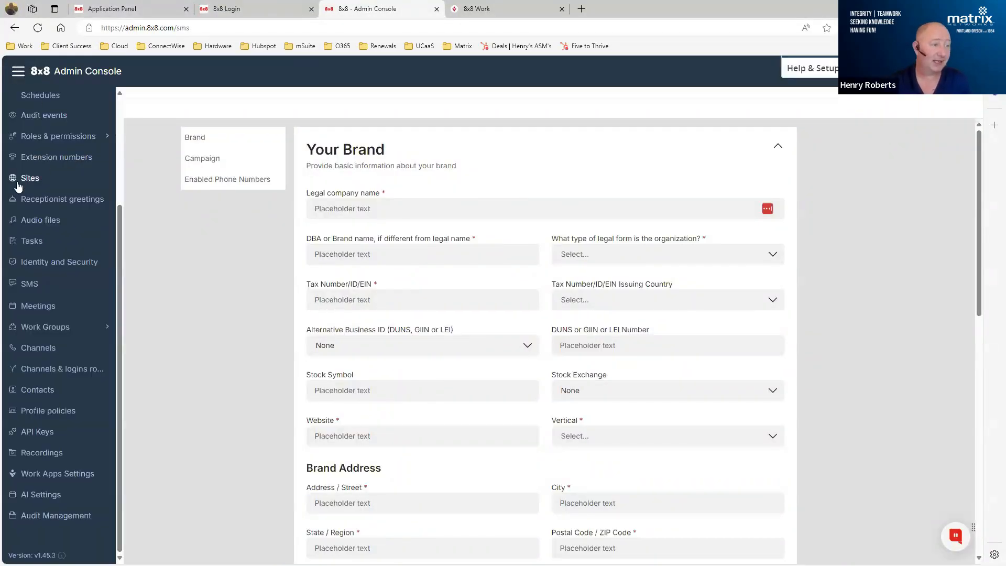
pyautogui.click(22, 182)
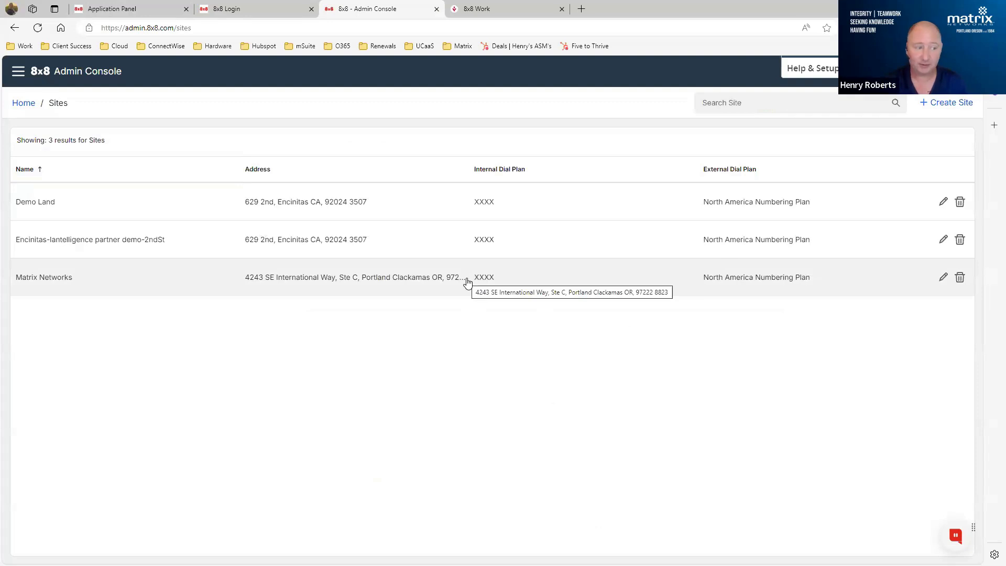
pyautogui.click(16, 74)
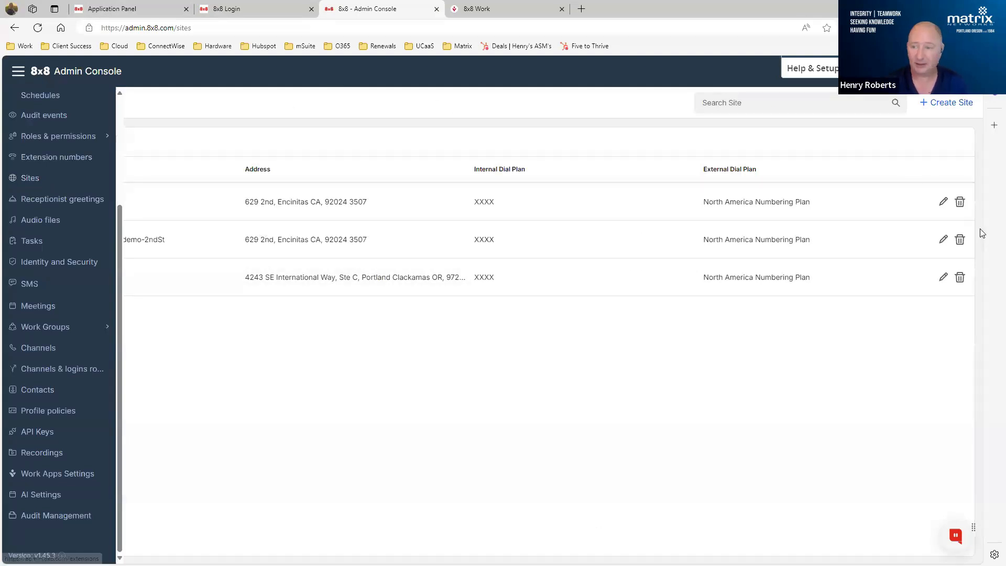
pyautogui.click(943, 277)
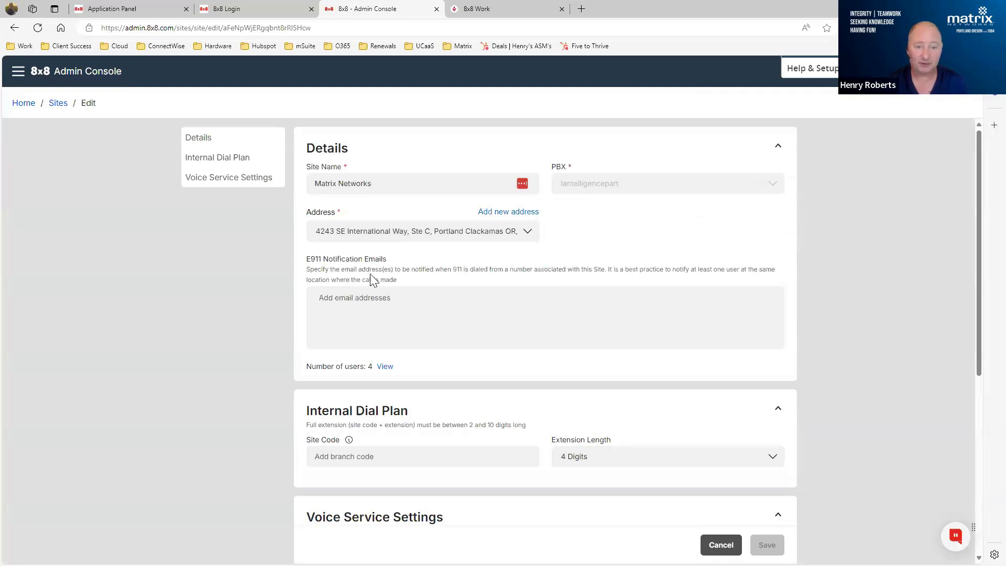
pyautogui.click(405, 297)
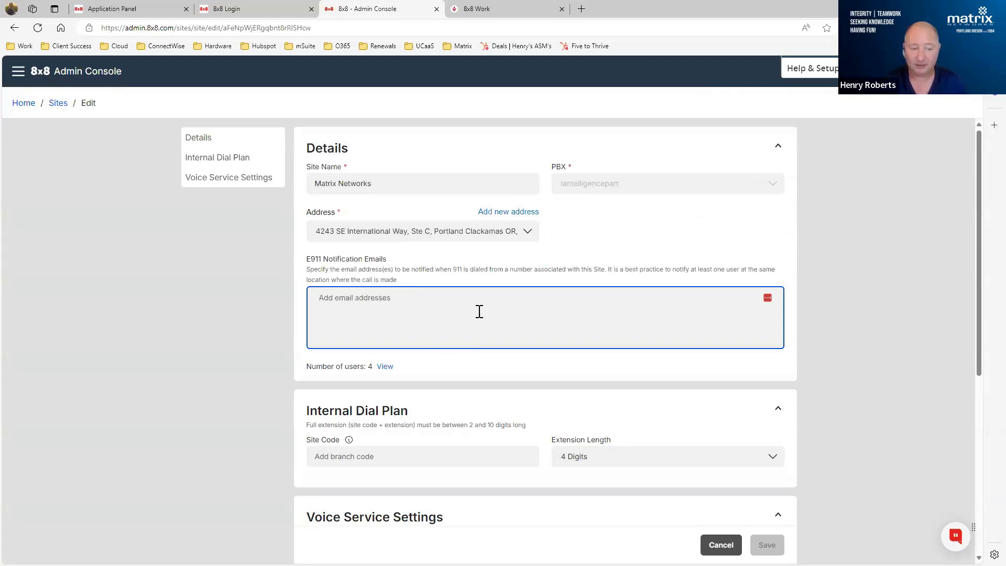
pyautogui.scroll(-3, 479, 311)
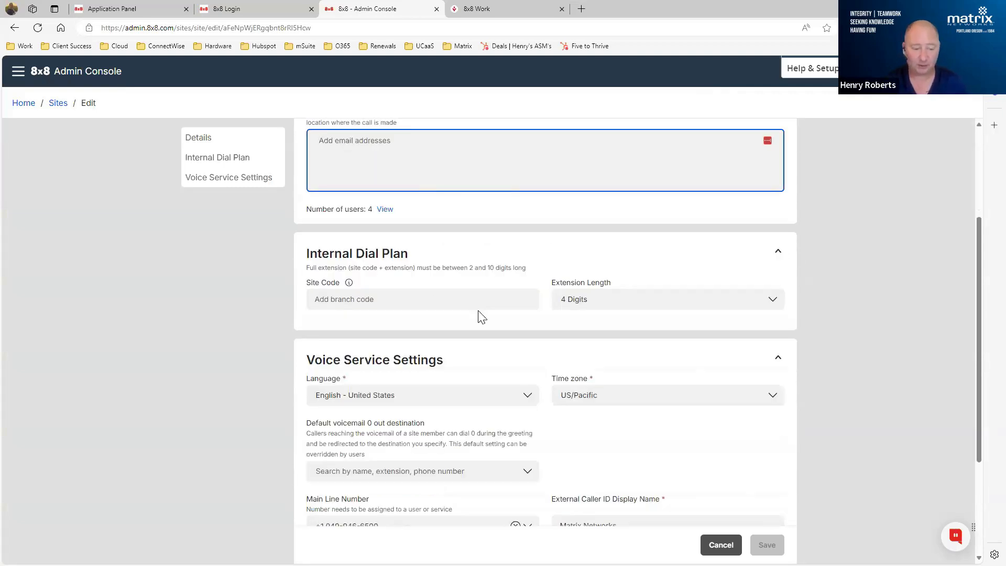
pyautogui.scroll(2, 479, 254)
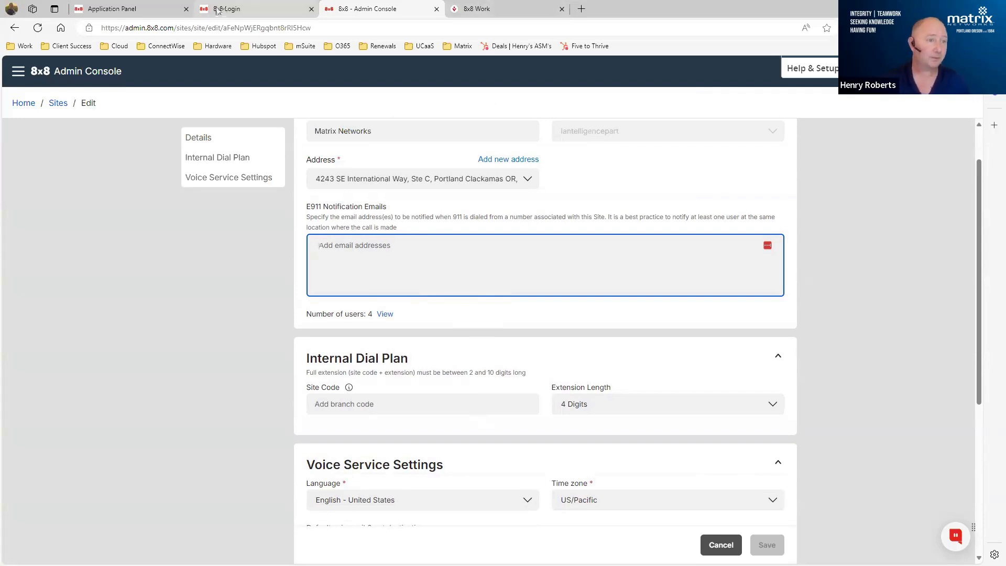
# - Switch to the Analytics for 8x8 Work login, sign in with the prefilled username, and expand the Call Report list
pyautogui.click(271, 7)
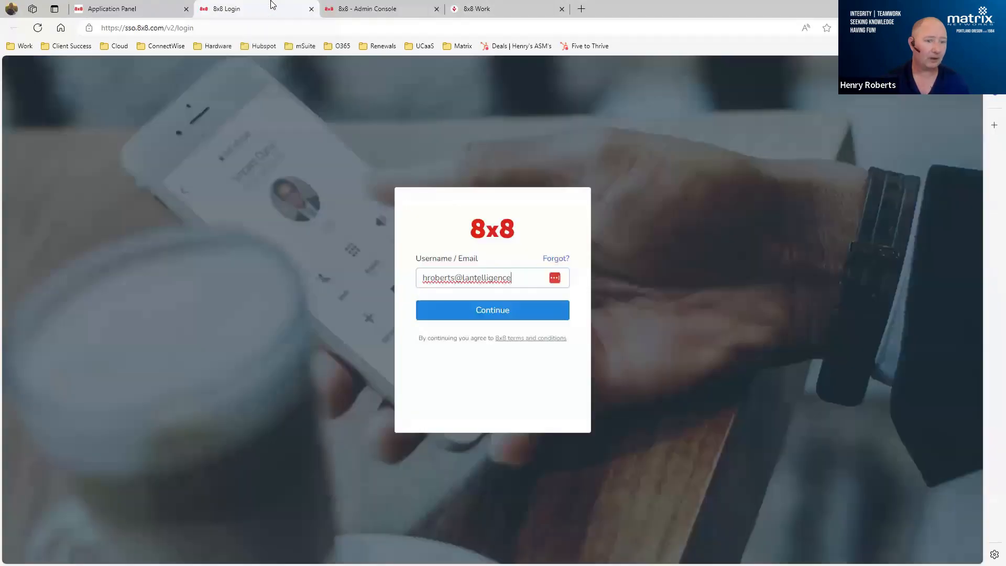
pyautogui.click(457, 317)
pyautogui.click(457, 317)
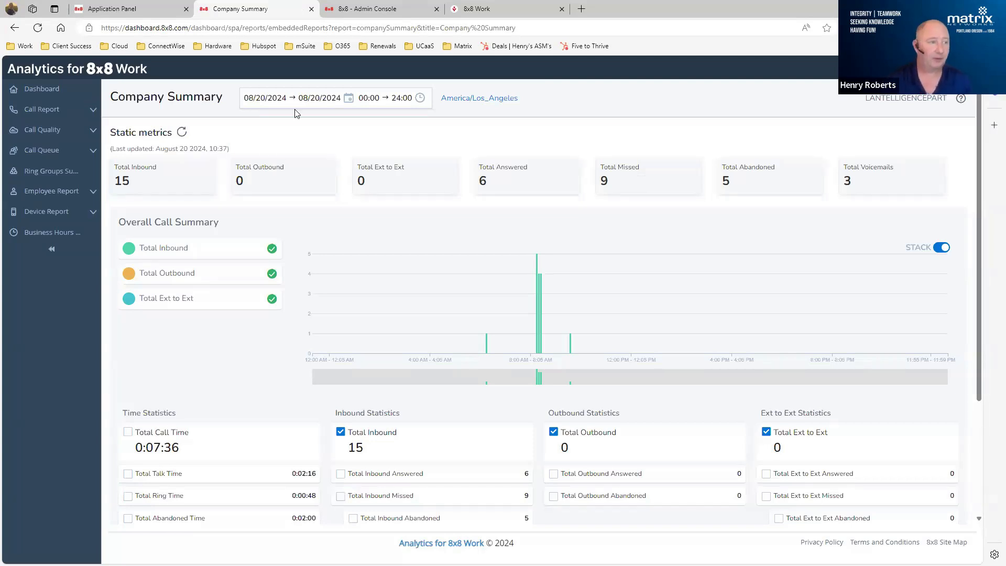
pyautogui.click(92, 112)
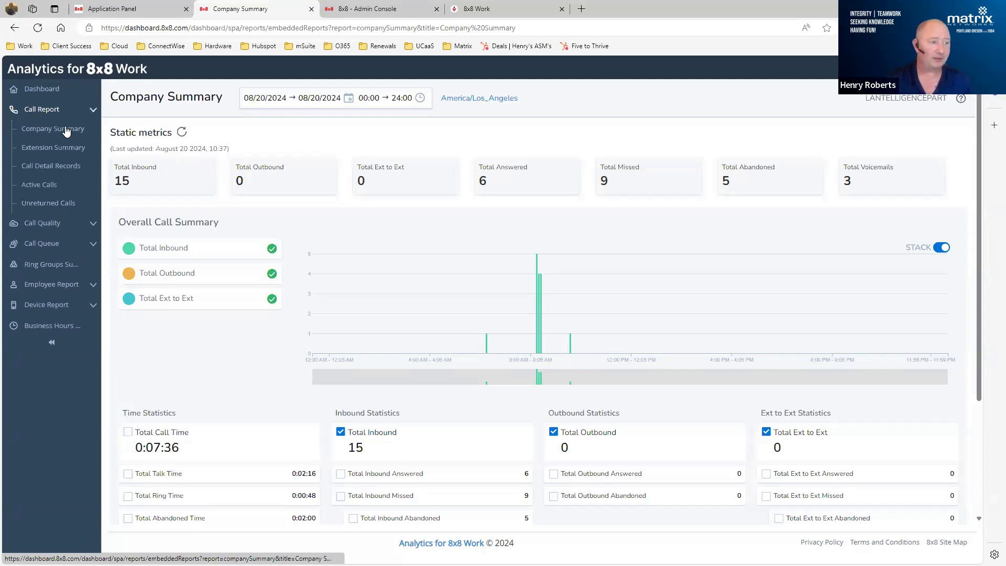
# - Collapse the Call Report list and examine the Company Summary's static metrics and overall call chart
pyautogui.click(92, 111)
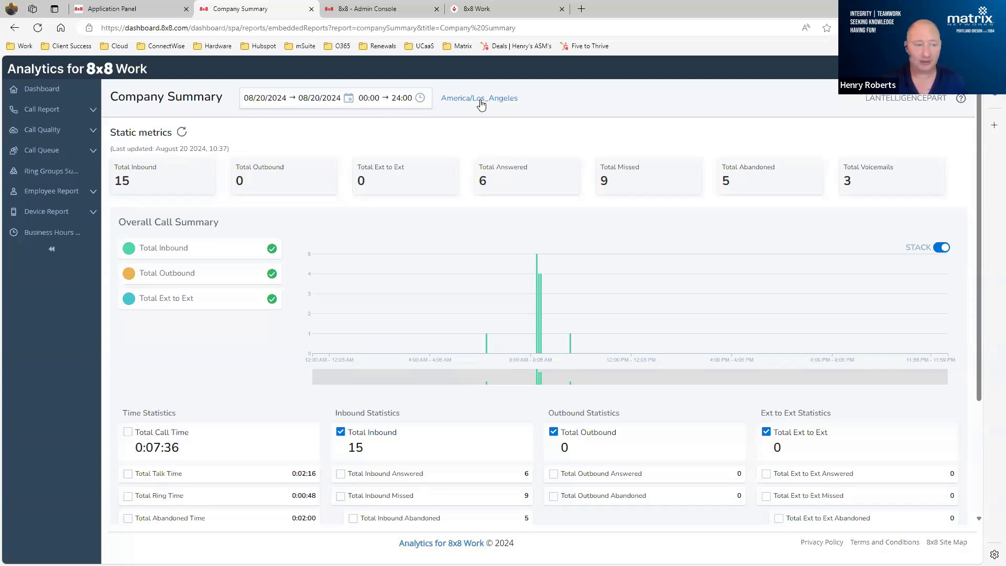
pyautogui.moveTo(539, 316)
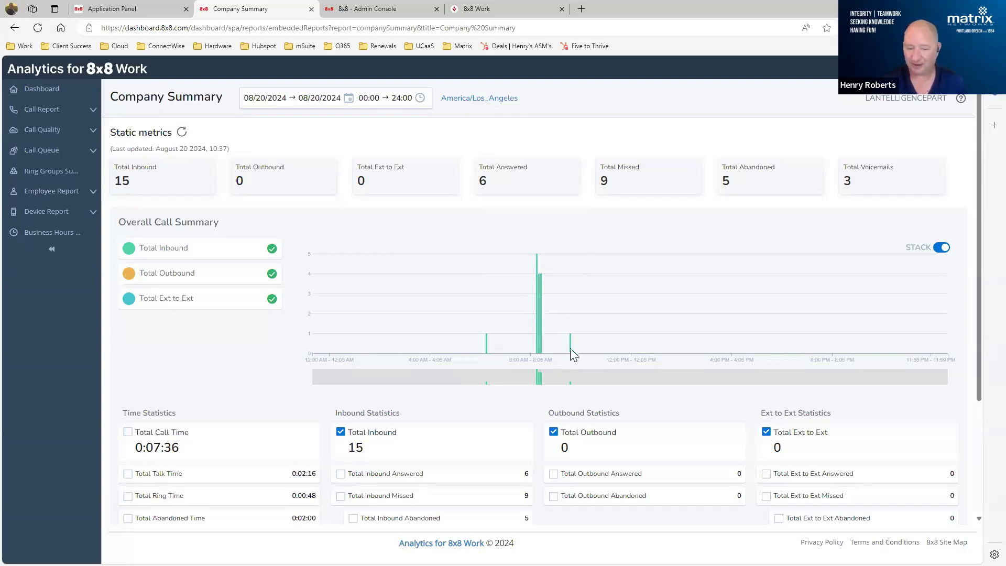
pyautogui.moveTo(570, 349)
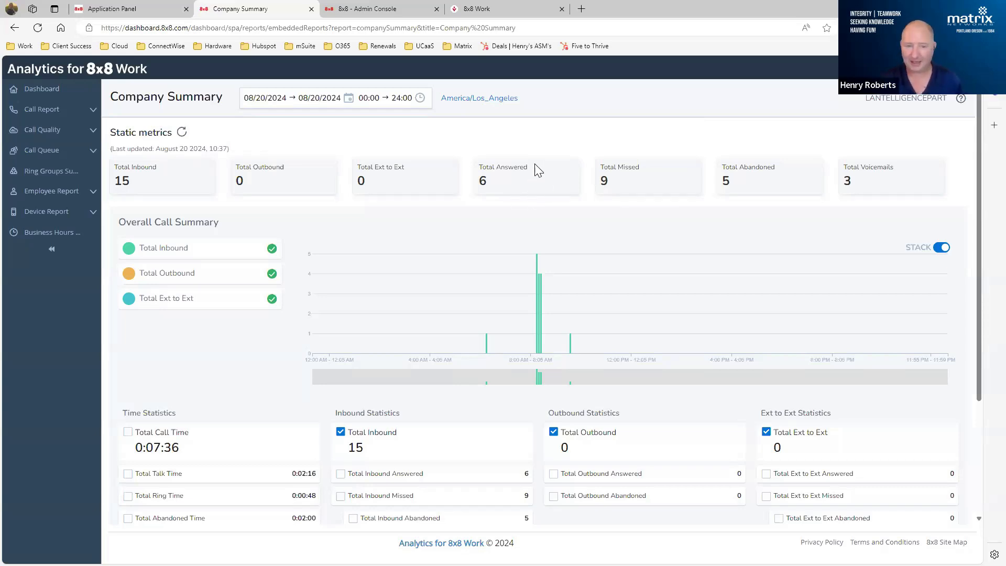
# - View the call detail records behind the displayed company summary, then close them and return to the summary metrics
pyautogui.scroll(-1, 591, 136)
pyautogui.scroll(-3, 590, 135)
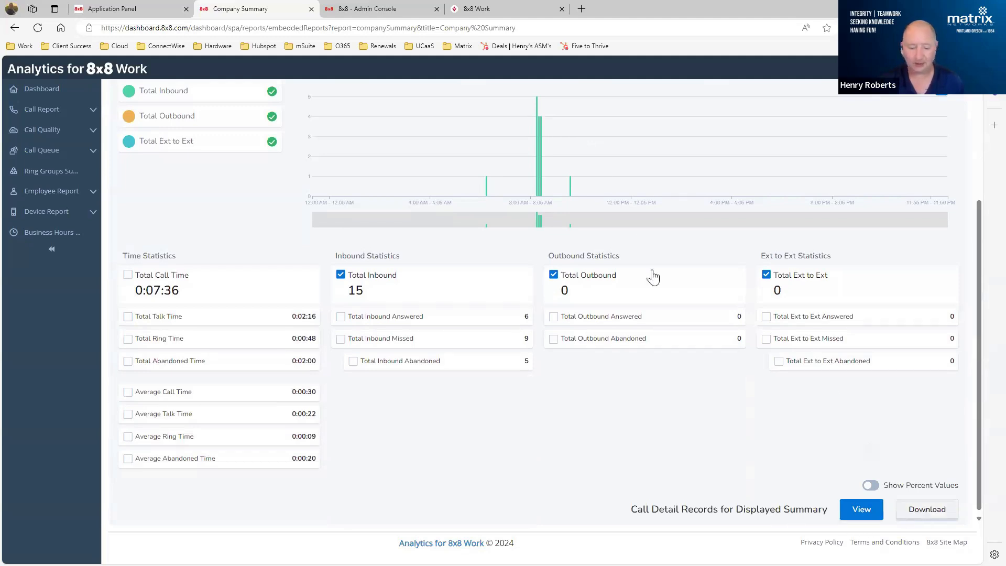
pyautogui.click(857, 507)
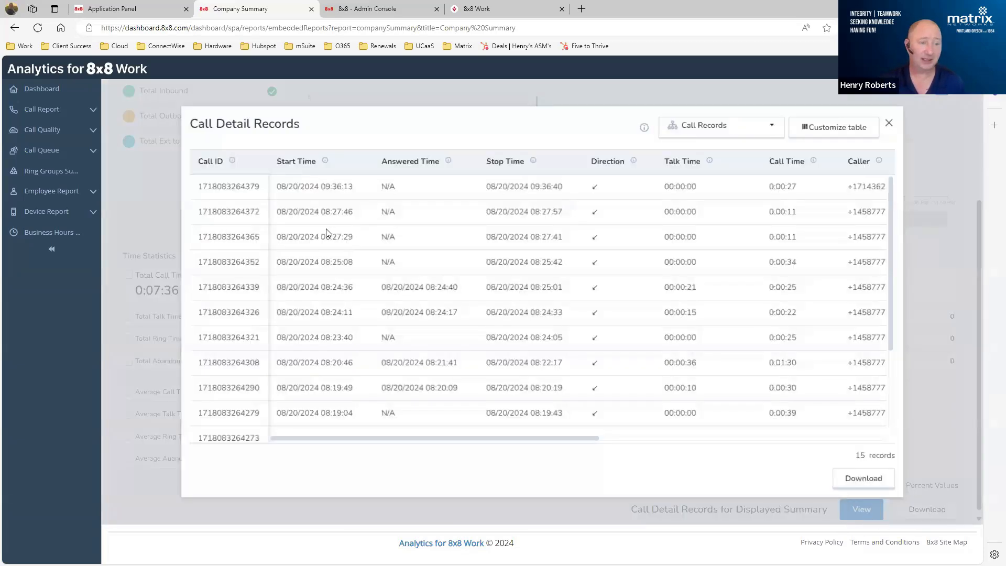
pyautogui.moveTo(492, 439)
pyautogui.mouseDown()
pyautogui.moveTo(608, 434)
pyautogui.moveTo(505, 428)
pyautogui.mouseUp()
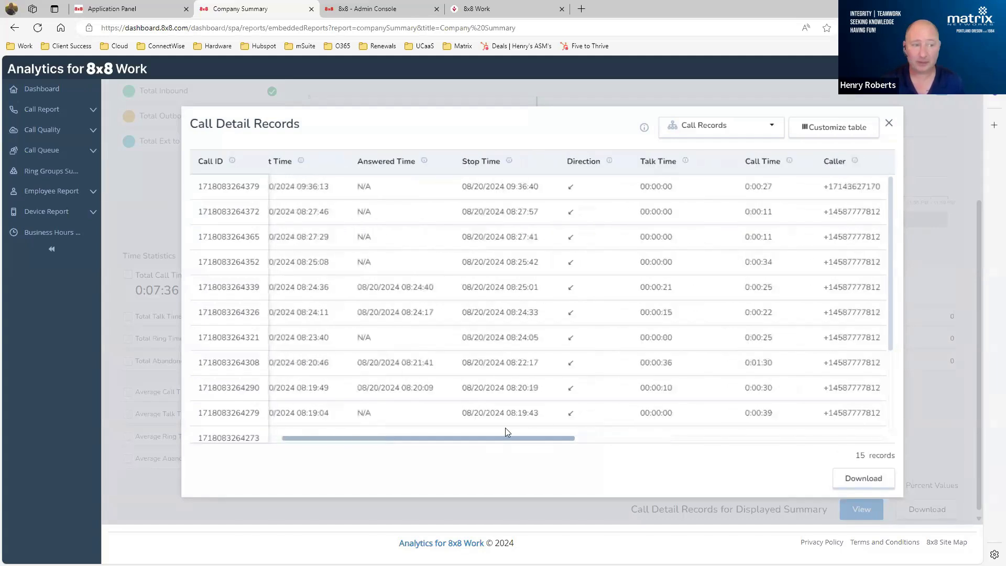
pyautogui.click(887, 124)
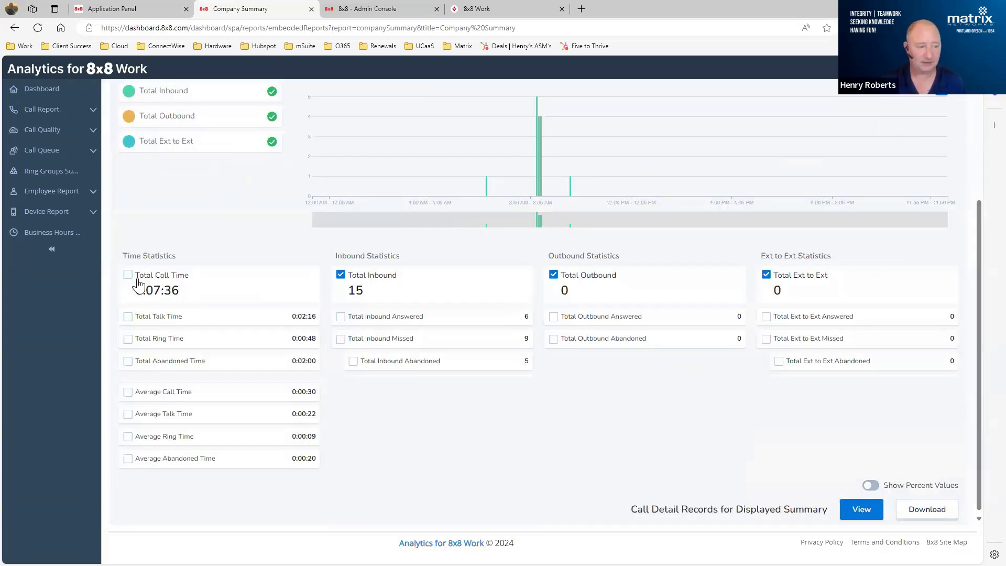
pyautogui.scroll(3, 157, 270)
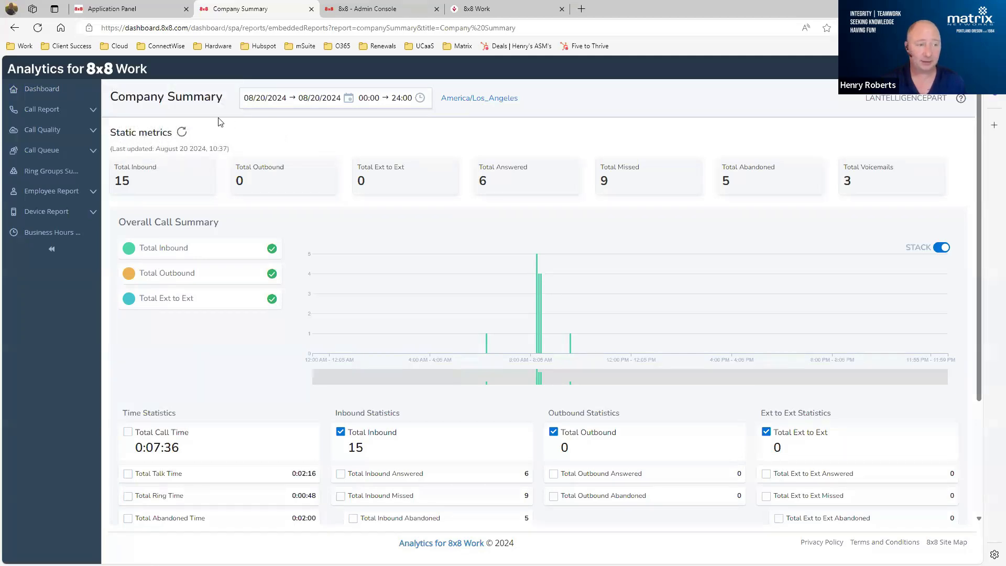
# - Open the Extension Summary report and check the metrics available for the top 10 extensions chart without changing the selection
pyautogui.click(45, 109)
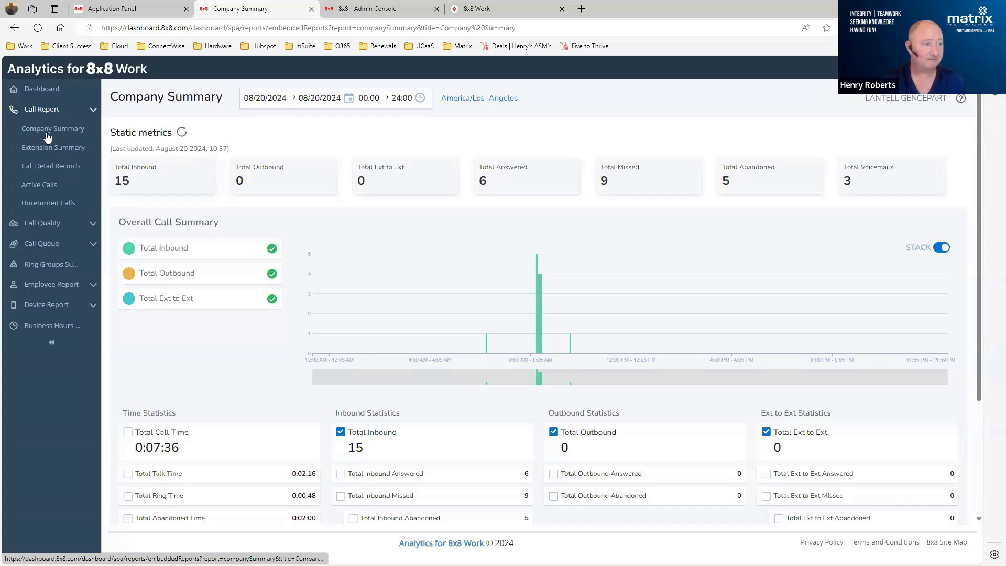
pyautogui.click(34, 146)
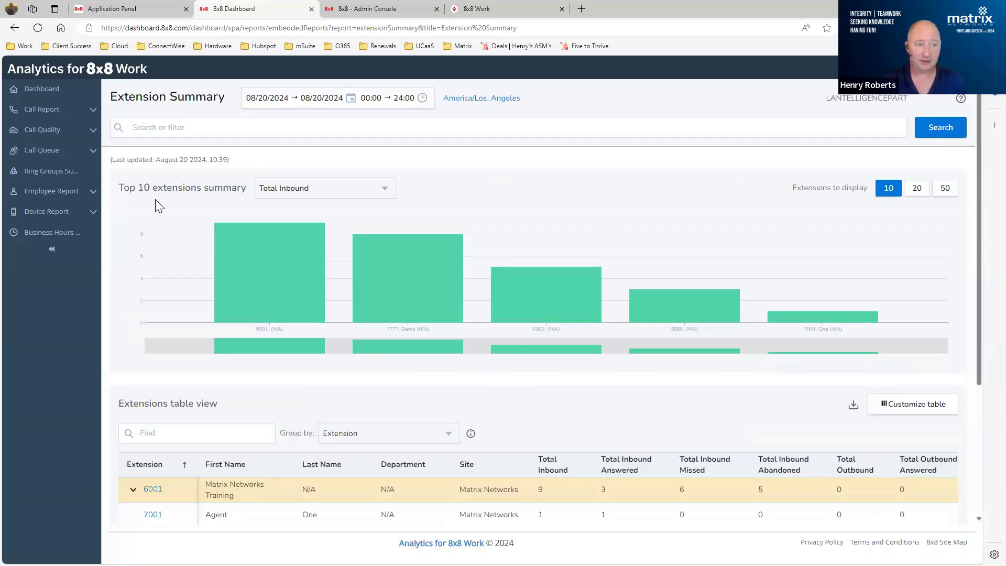
pyautogui.click(320, 192)
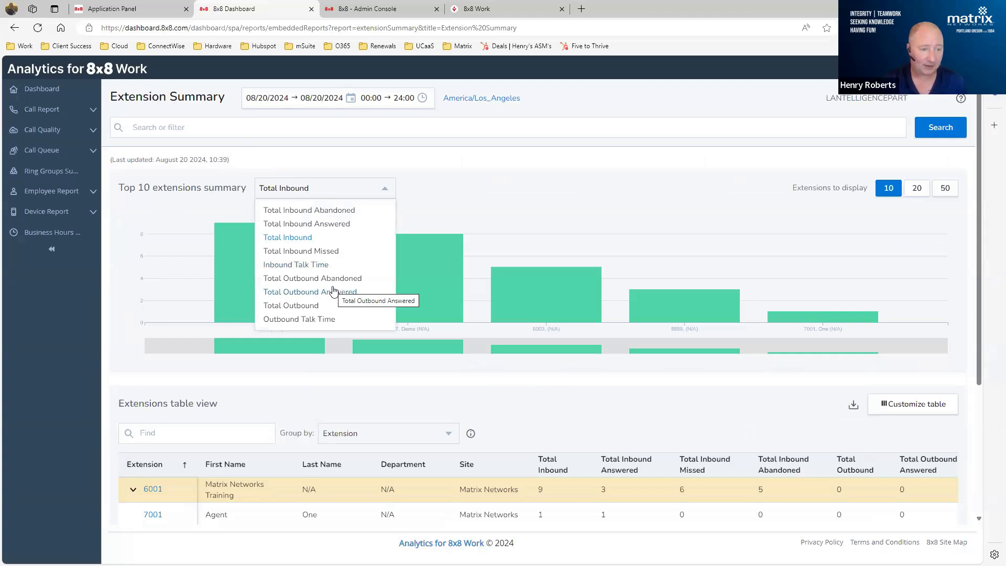
pyautogui.click(544, 152)
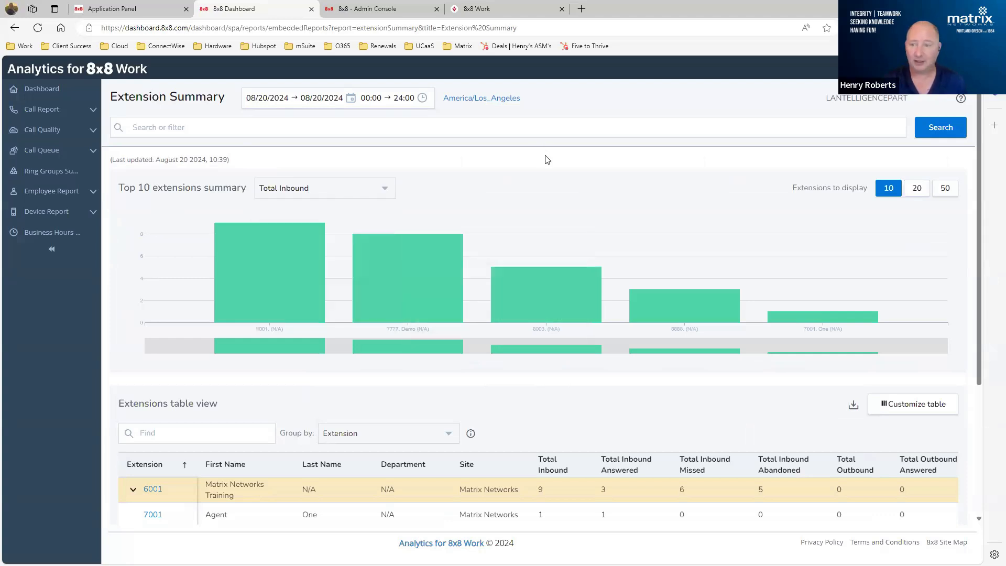
# - Review the extensions table across all its columns, from inbound and outbound totals to talk, ring and abandoned times
pyautogui.scroll(-3, 575, 165)
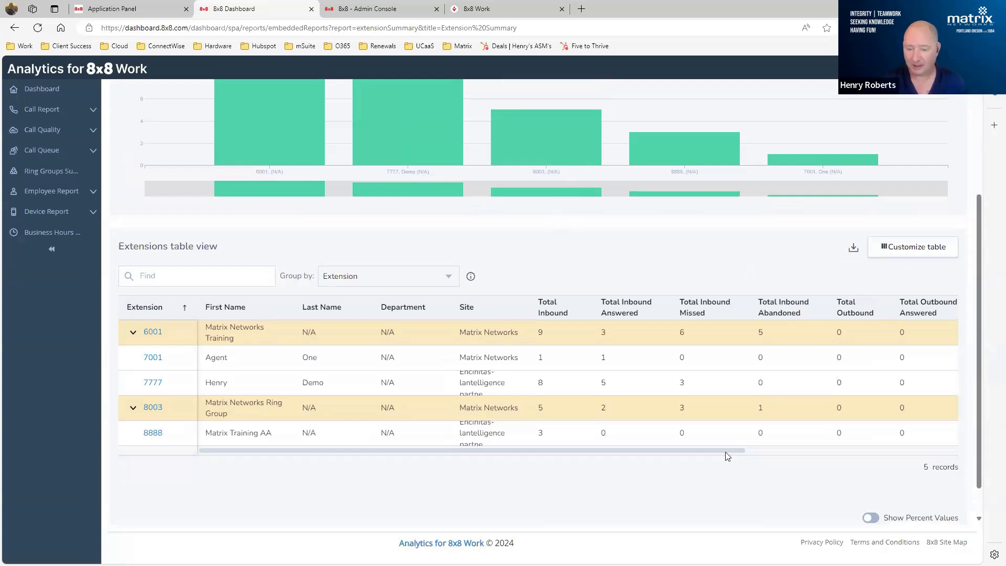
pyautogui.hscroll(2, 726, 452)
pyautogui.hscroll(6, 845, 450)
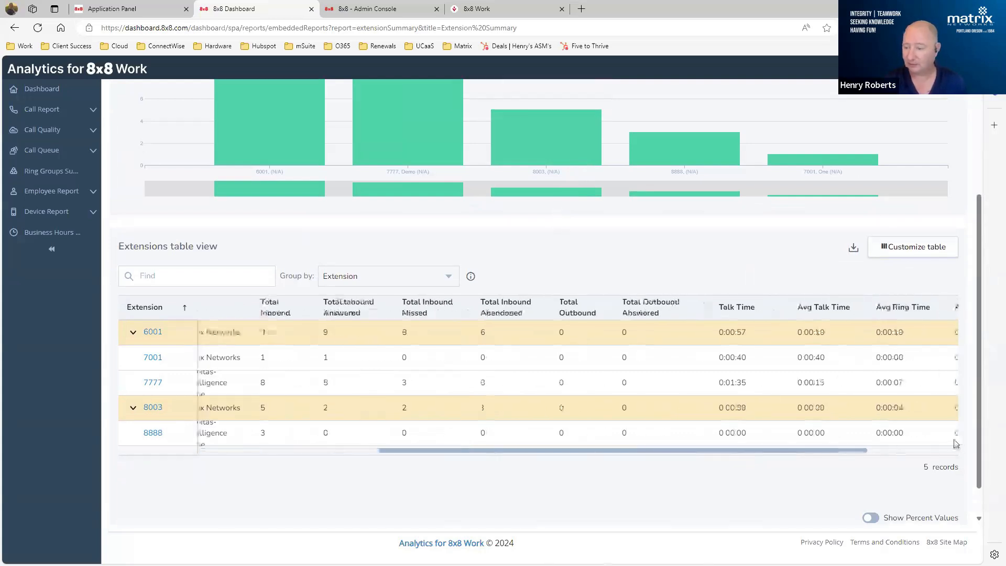
pyautogui.moveTo(989, 438)
pyautogui.mouseDown()
pyautogui.moveTo(1005, 433)
pyautogui.moveTo(990, 429)
pyautogui.mouseUp()
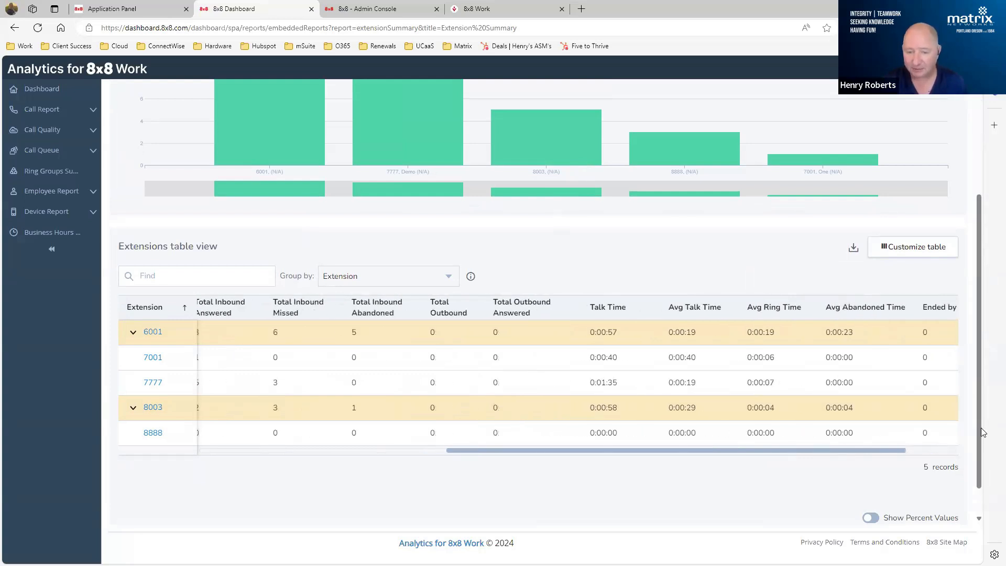
pyautogui.hscroll(-8, 719, 434)
# - Review the columns available for customizing the extensions table, then close the column list without saving changes
pyautogui.click(909, 249)
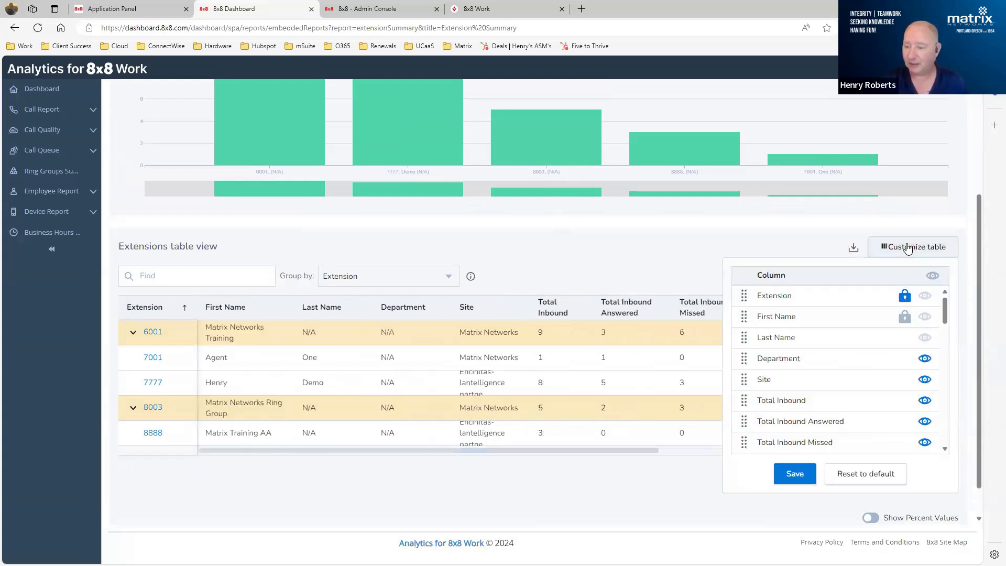
pyautogui.scroll(-10, 851, 329)
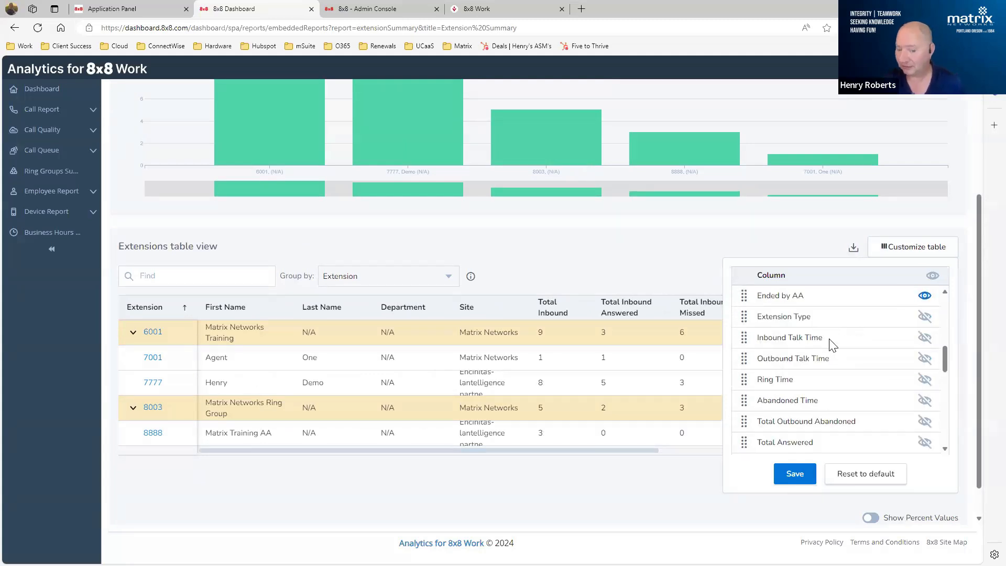
pyautogui.scroll(-1, 832, 343)
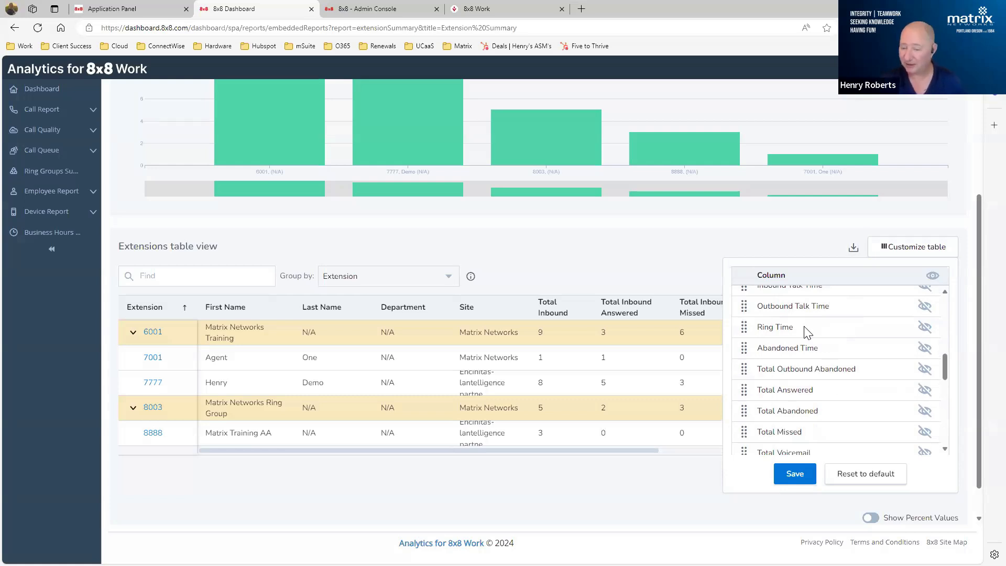
pyautogui.click(722, 237)
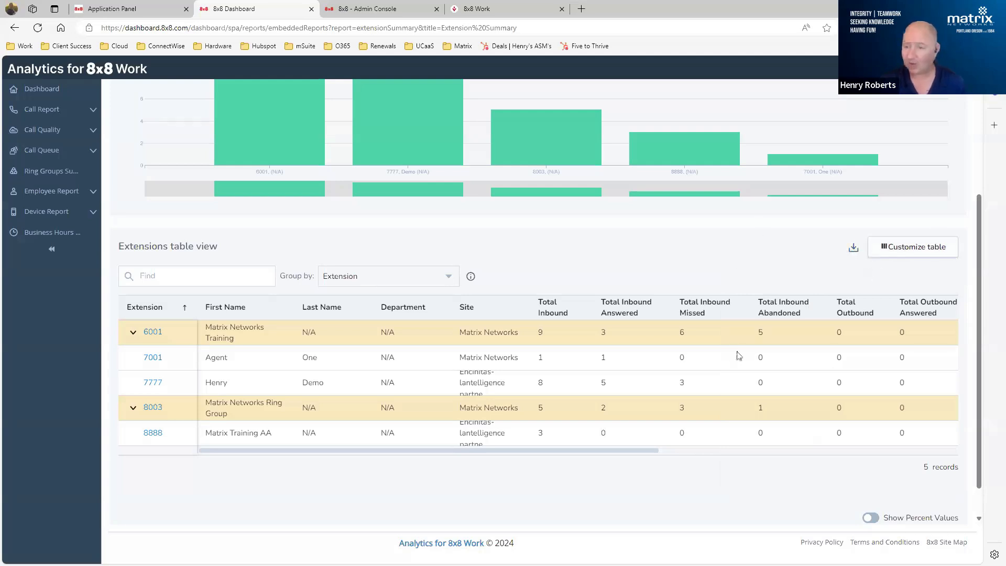
# - Open the details of extension 7777 from the extensions table, review its call totals and statistics, and close them
pyautogui.scroll(3, 626, 324)
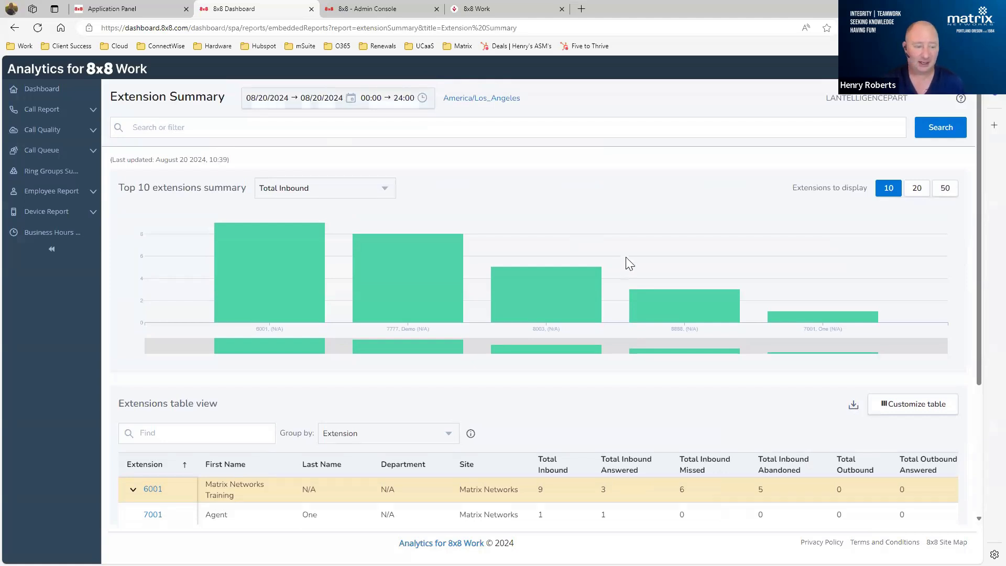
pyautogui.scroll(-2, 627, 262)
pyautogui.scroll(-1, 631, 264)
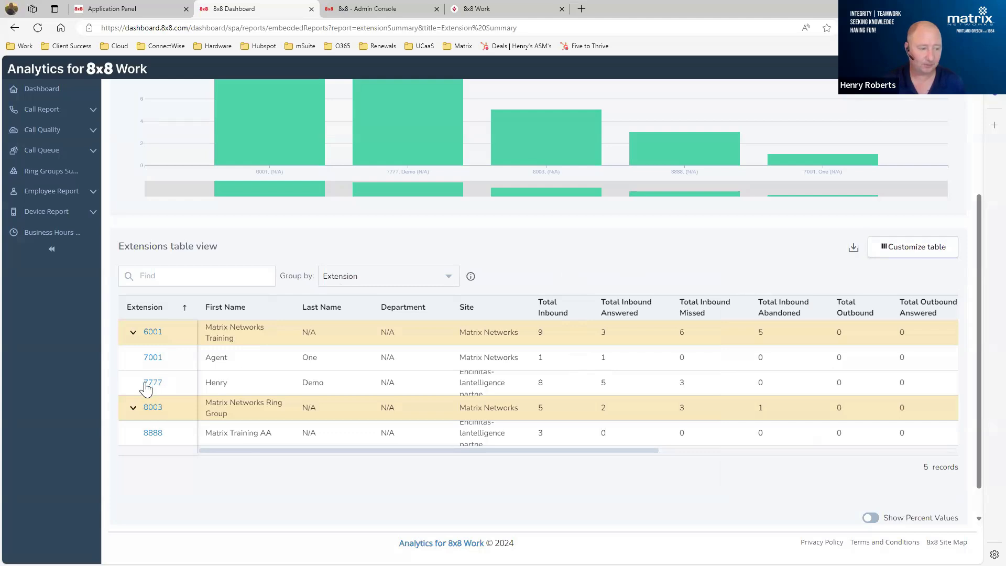
pyautogui.click(146, 385)
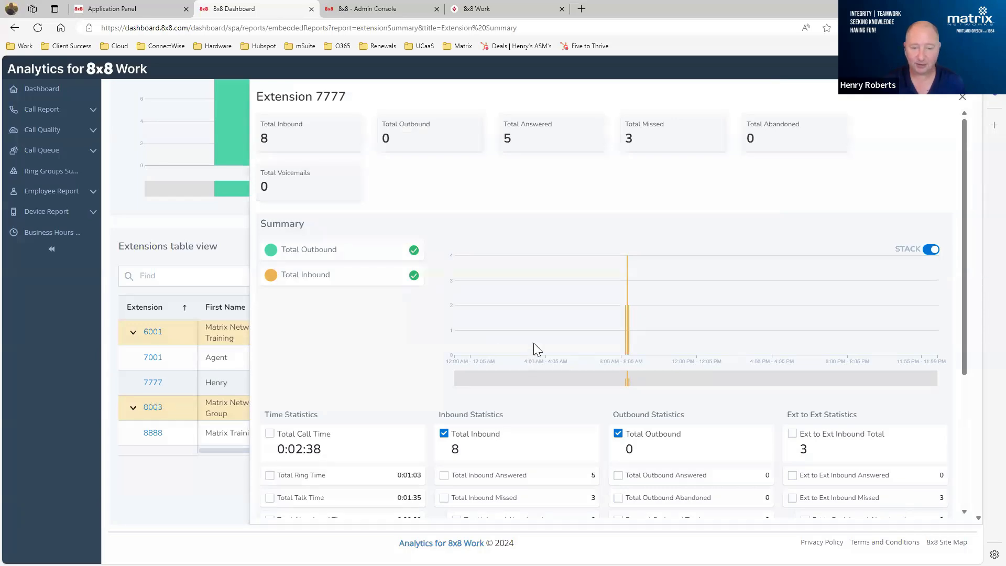
pyautogui.scroll(-1, 716, 256)
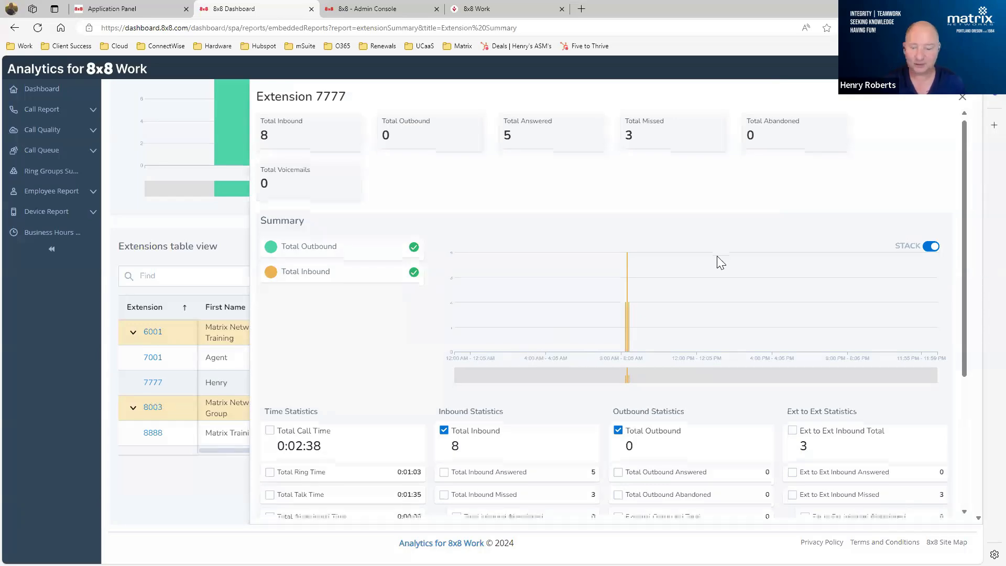
pyautogui.scroll(-3, 721, 261)
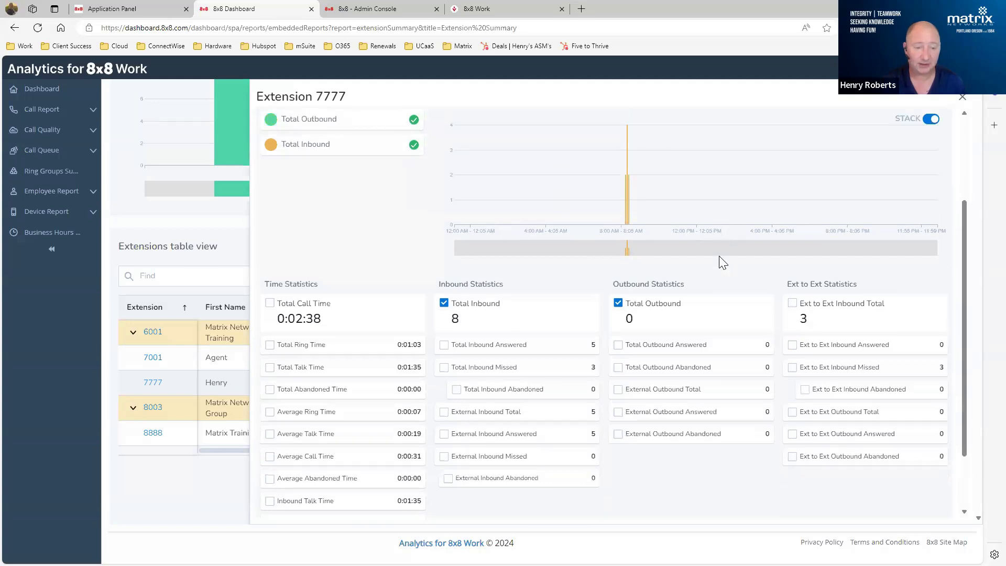
pyautogui.scroll(3, 723, 261)
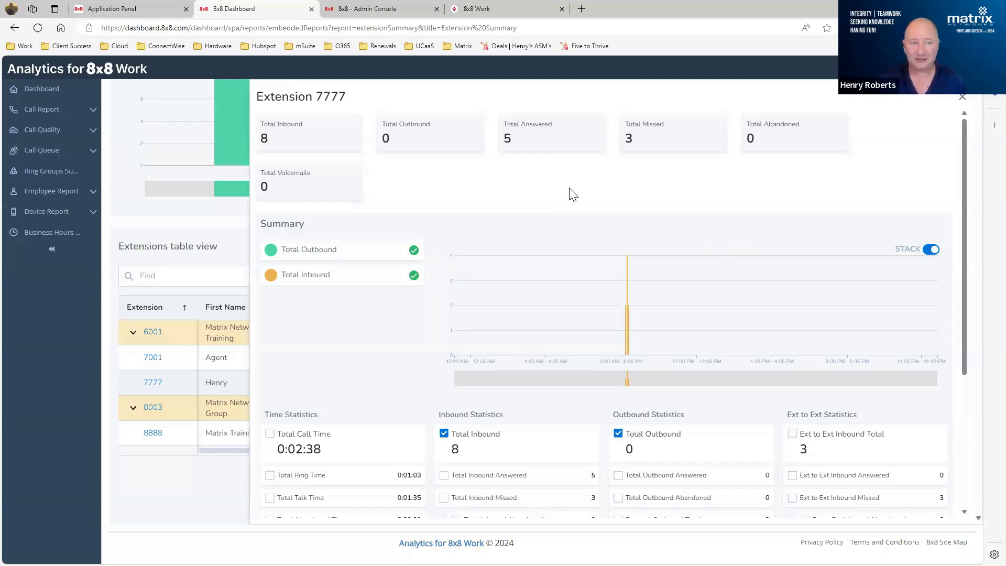
pyautogui.doubleClick(384, 139)
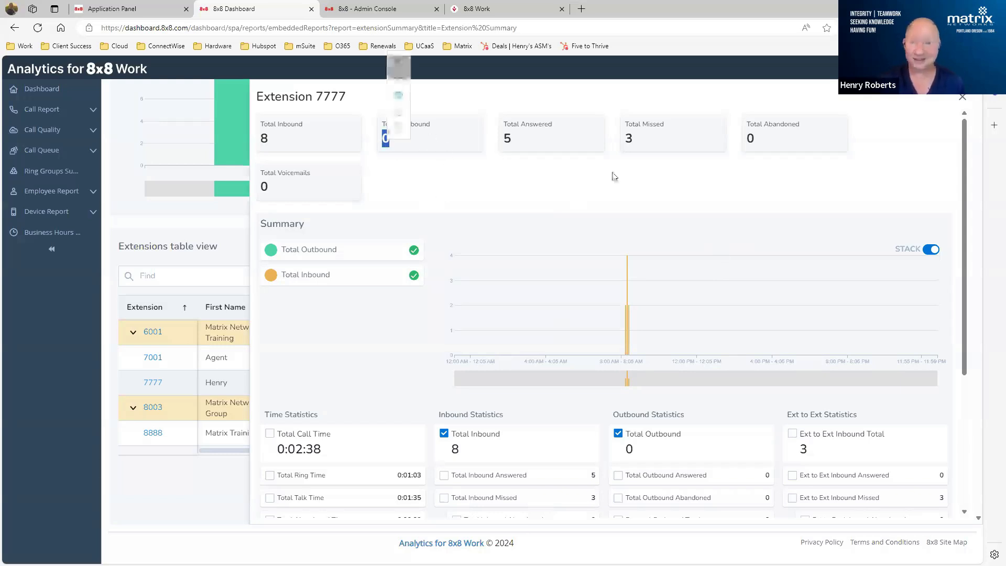
pyautogui.click(962, 96)
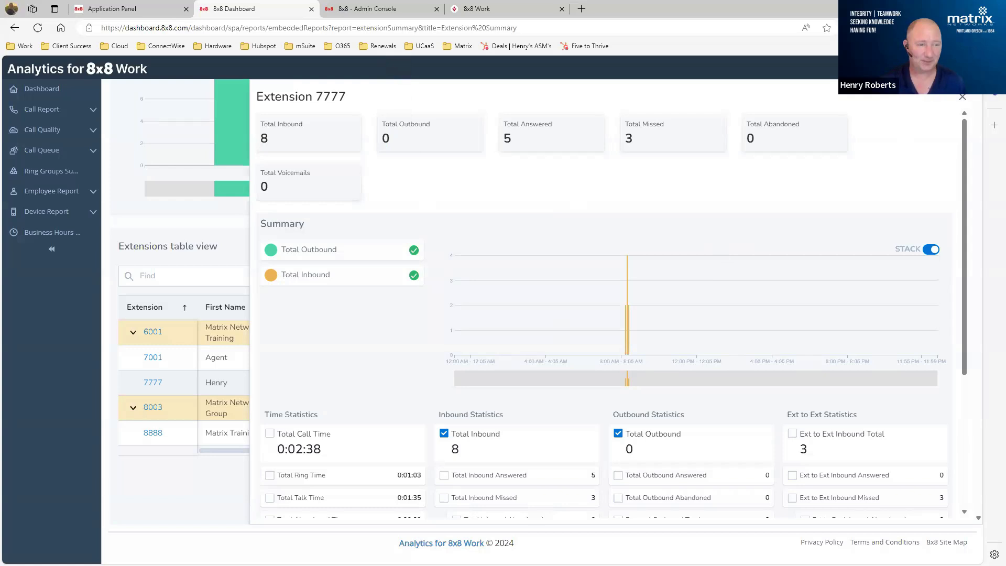
pyautogui.click(961, 99)
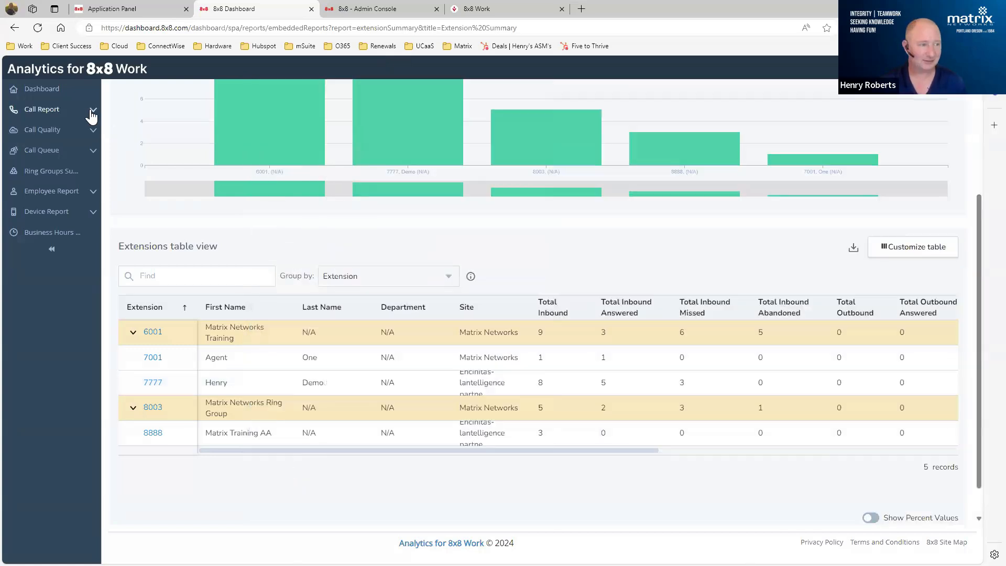
# - Display the Call Detail Records report as Call Legs (Simplified) and review its leg, caller and callee columns
pyautogui.click(92, 112)
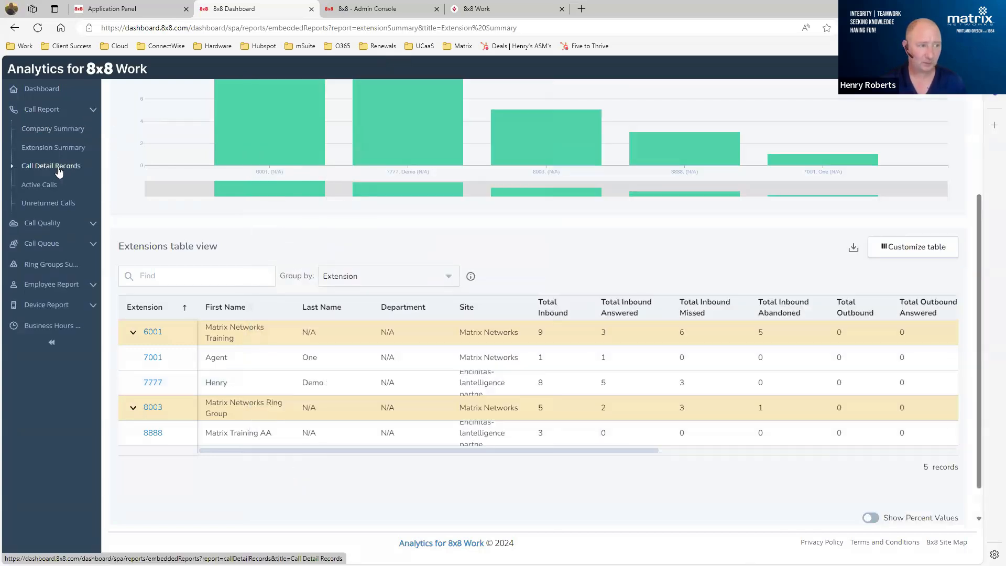
pyautogui.click(40, 168)
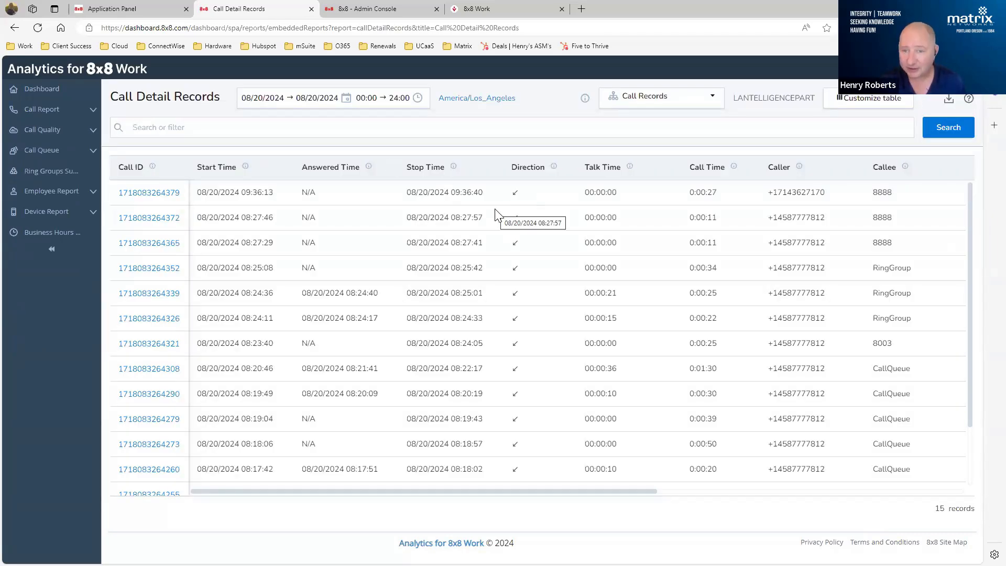
pyautogui.click(711, 103)
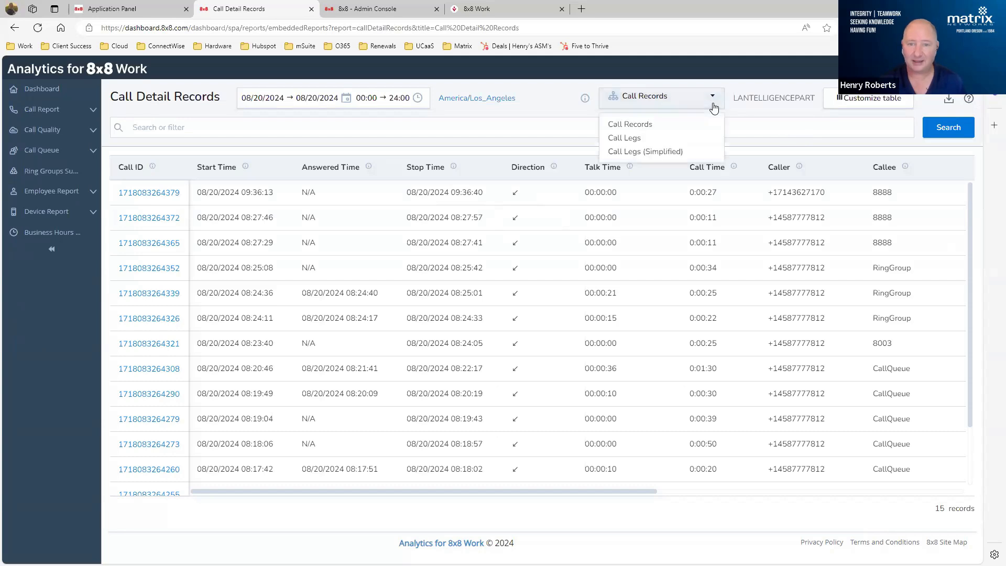
pyautogui.click(660, 152)
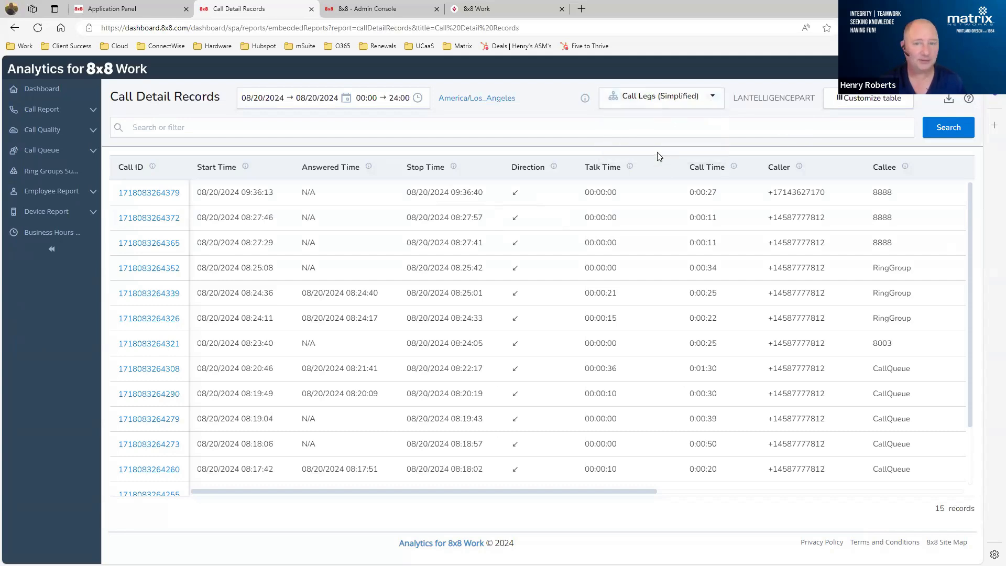
pyautogui.click(949, 127)
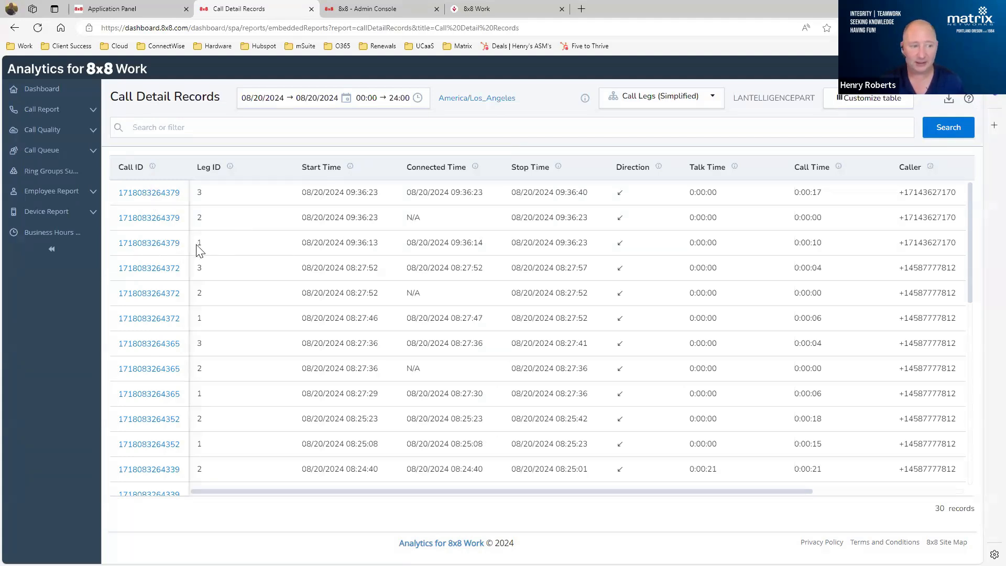
pyautogui.moveTo(764, 491); pyautogui.dragTo(996, 487)
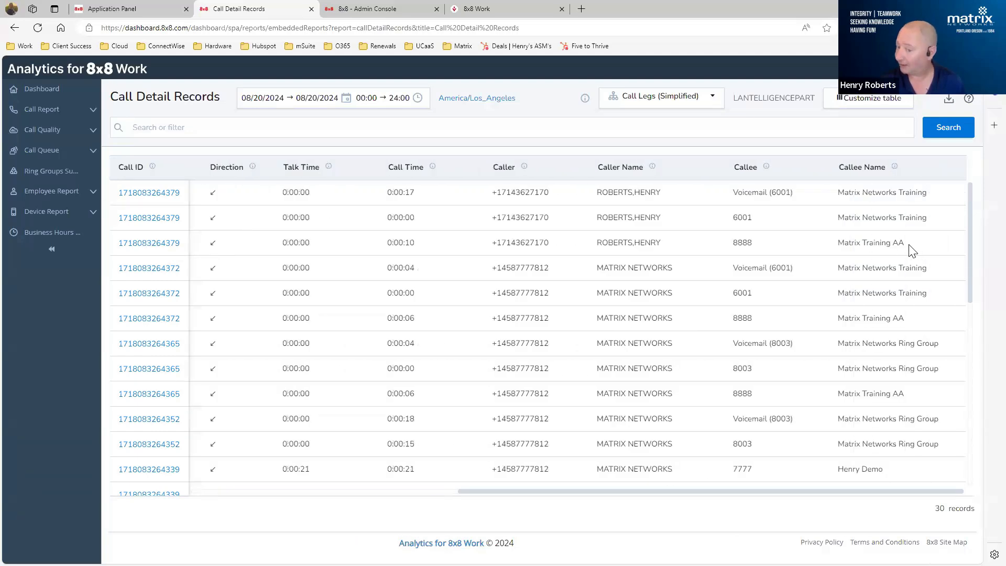
pyautogui.moveTo(843, 492); pyautogui.dragTo(534, 472)
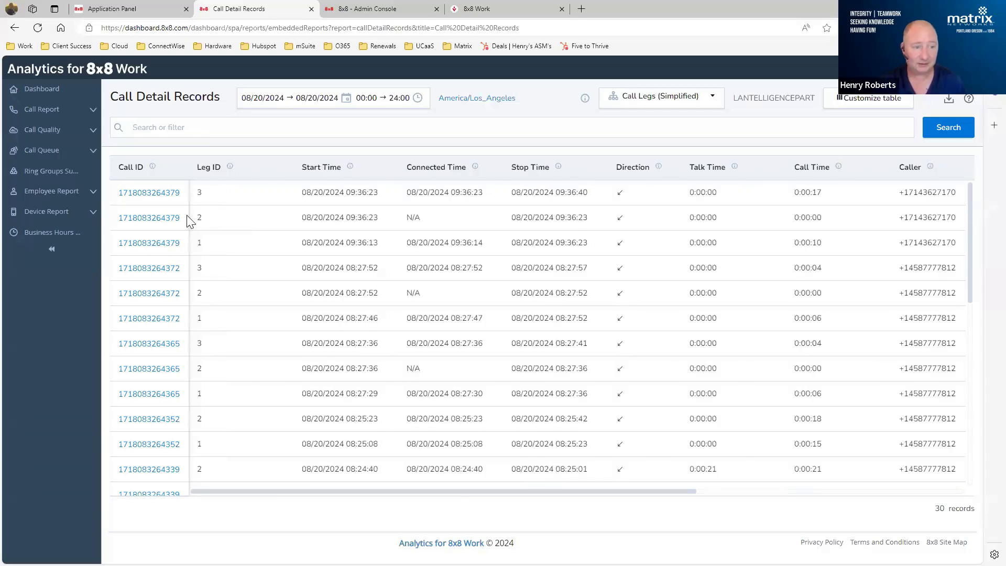
# - Examine the call legs across their timing, direction, talk time, caller and callee columns
pyautogui.moveTo(686, 493); pyautogui.dragTo(959, 285)
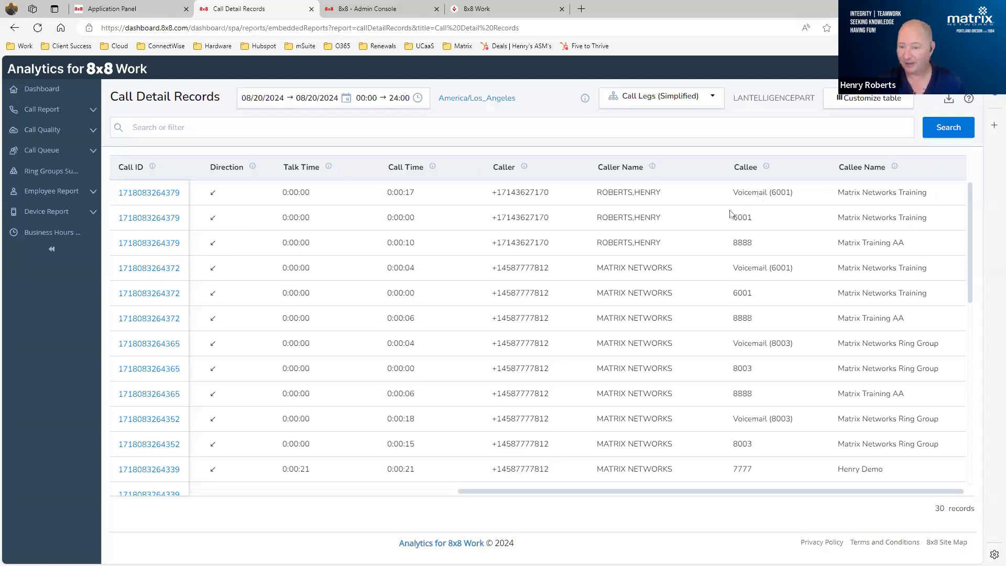
pyautogui.scroll(-5, 750, 246)
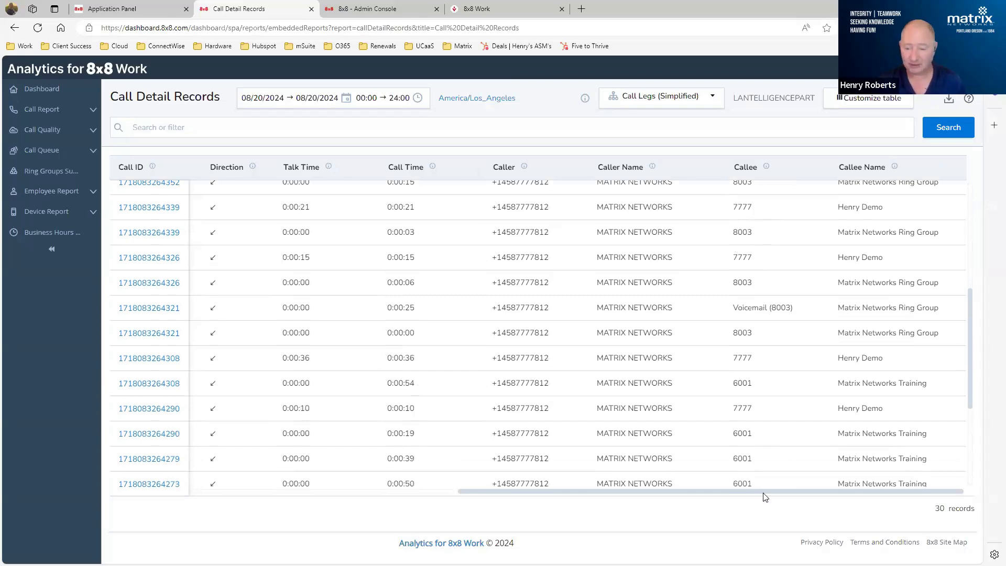
pyautogui.moveTo(766, 492); pyautogui.dragTo(456, 492)
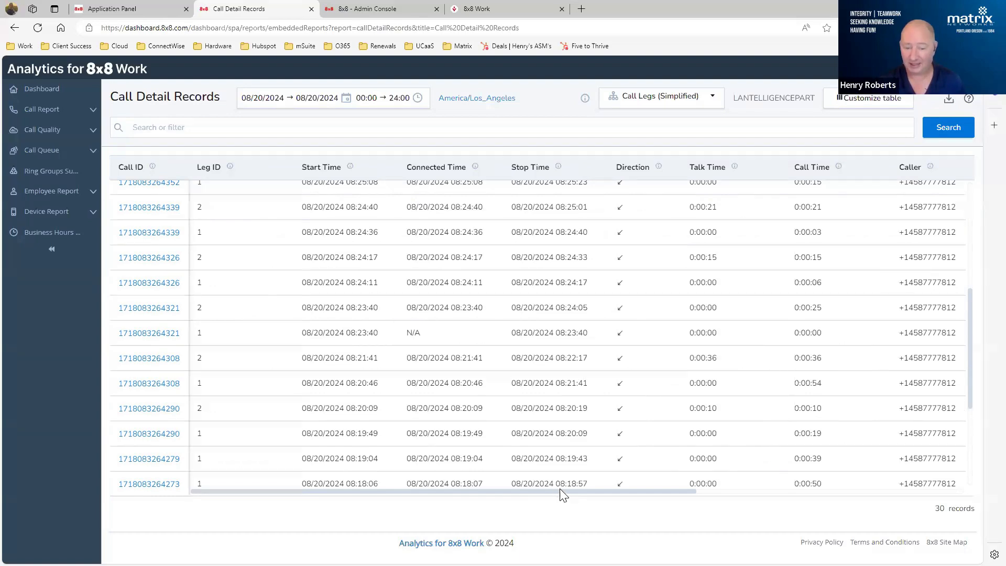
pyautogui.click(790, 491)
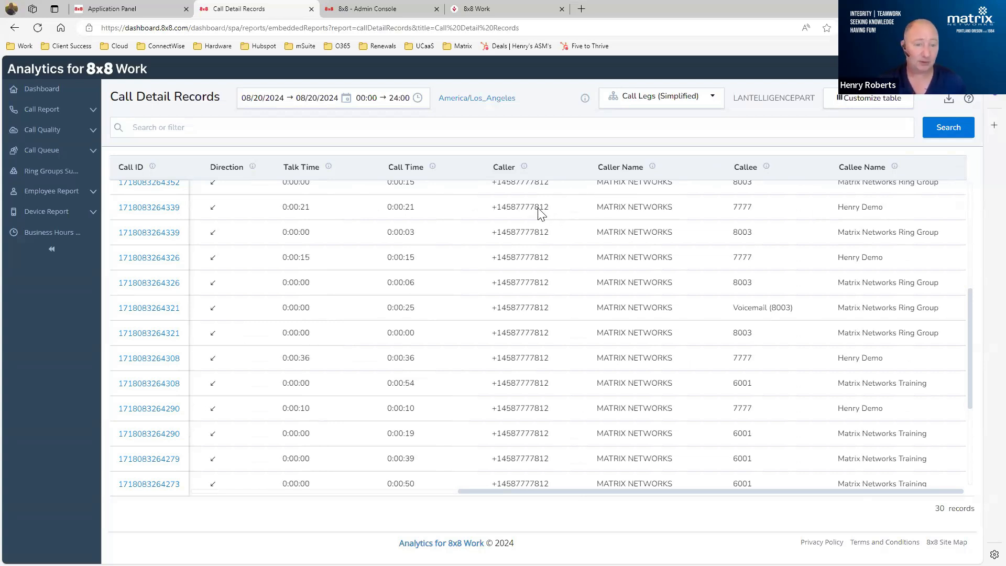
# - Copy the caller's phone number from the answered call leg to extension 7777 and look through the available filter fields
pyautogui.moveTo(549, 208); pyautogui.dragTo(497, 207)
pyautogui.hotkey('ctrl', 'c')
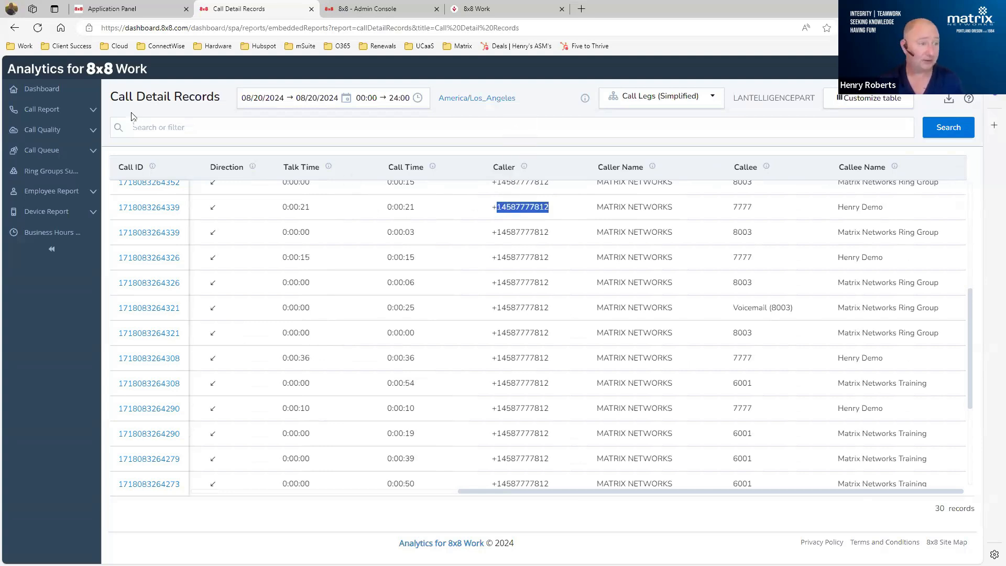
pyautogui.click(154, 128)
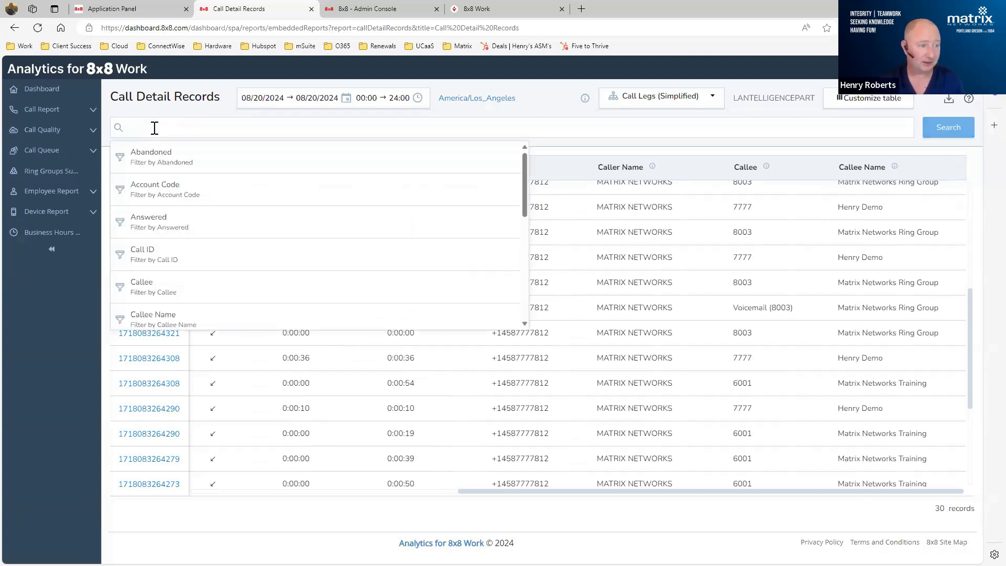
pyautogui.scroll(-3, 229, 215)
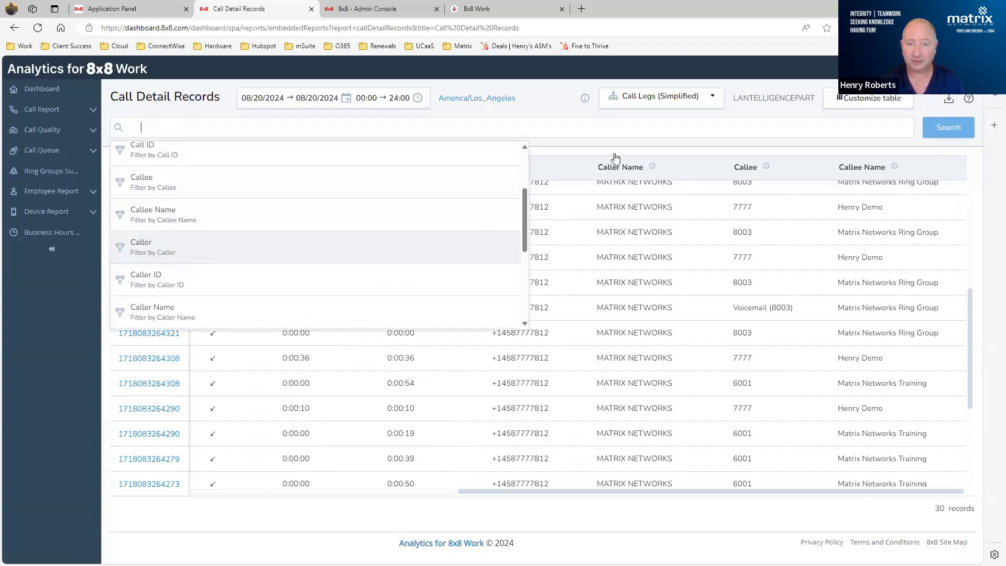
pyautogui.scroll(-1, 252, 224)
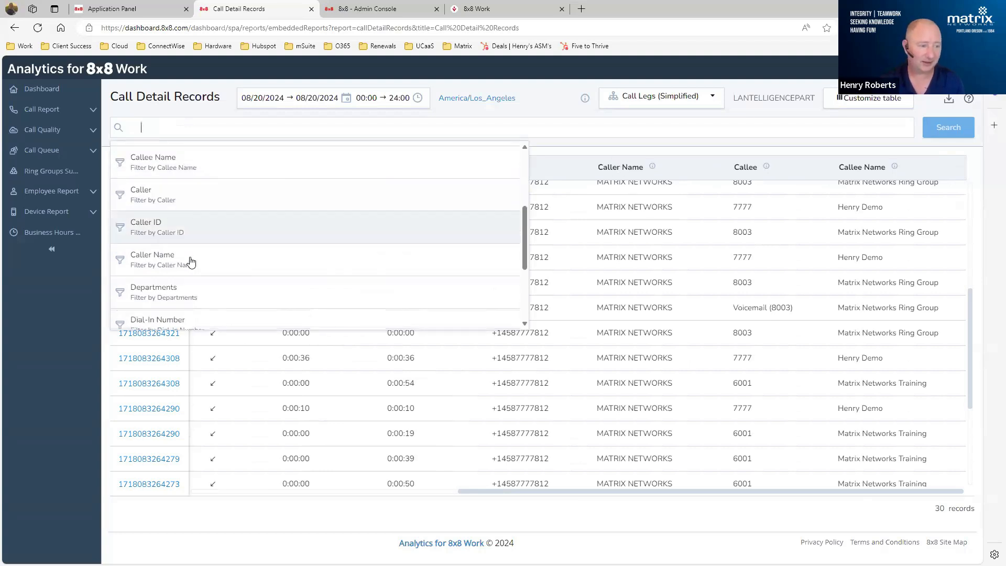
pyautogui.click(560, 163)
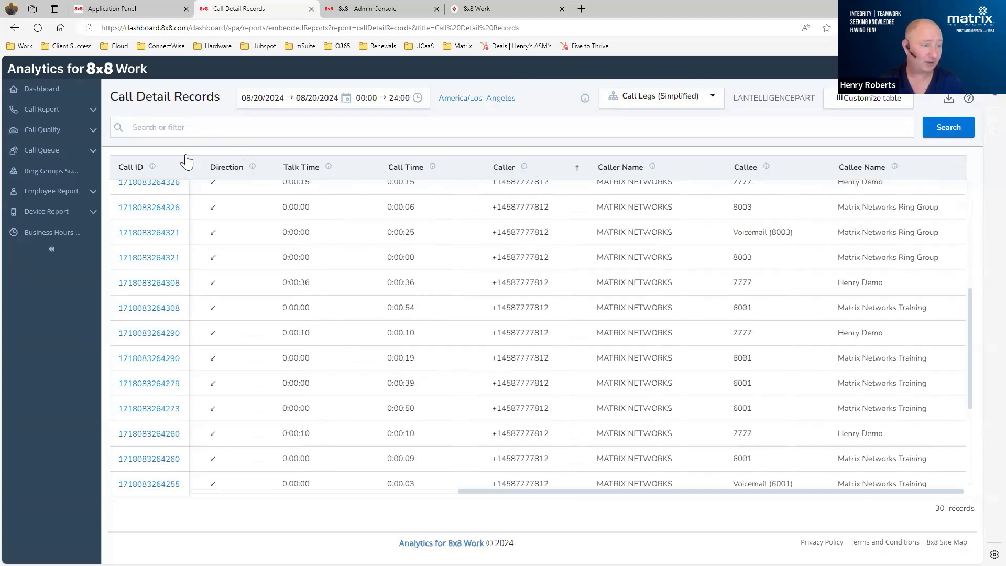
# - Search the call legs using a Caller filter with the "is" operator and the copied phone number
pyautogui.click(202, 129)
pyautogui.scroll(-1, 227, 224)
pyautogui.scroll(-1, 226, 225)
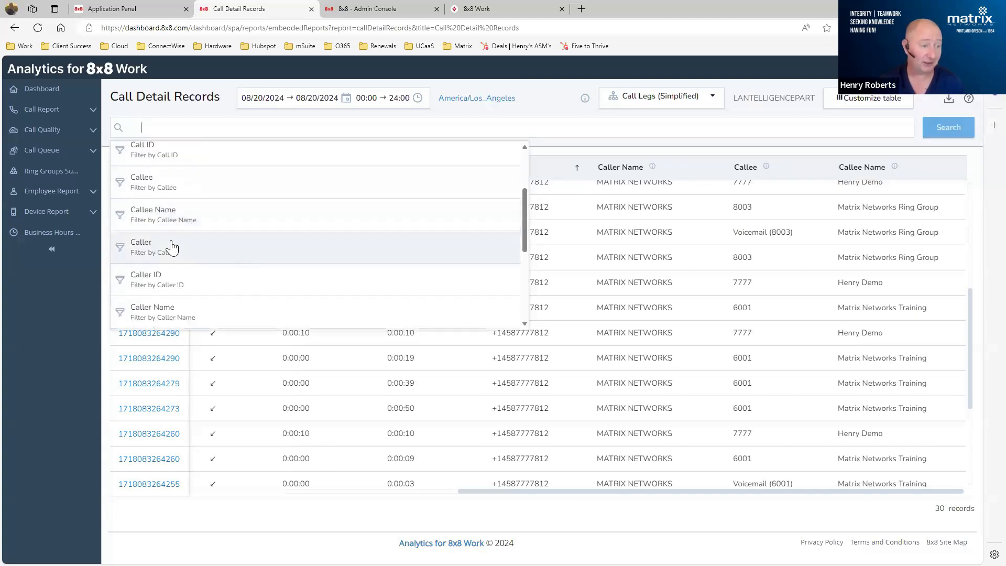
pyautogui.click(168, 247)
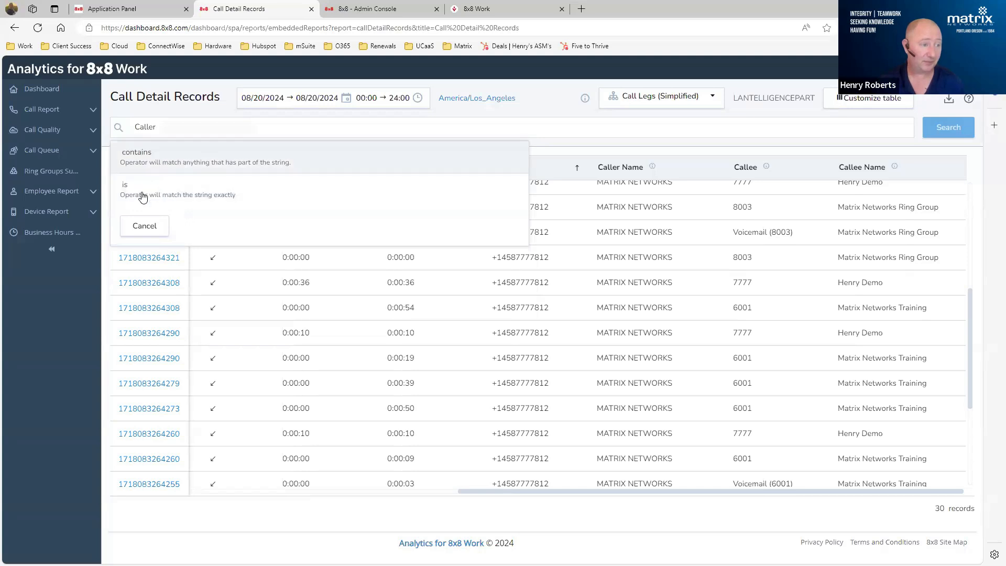
pyautogui.click(154, 197)
pyautogui.hotkey('ctrl', 'v')
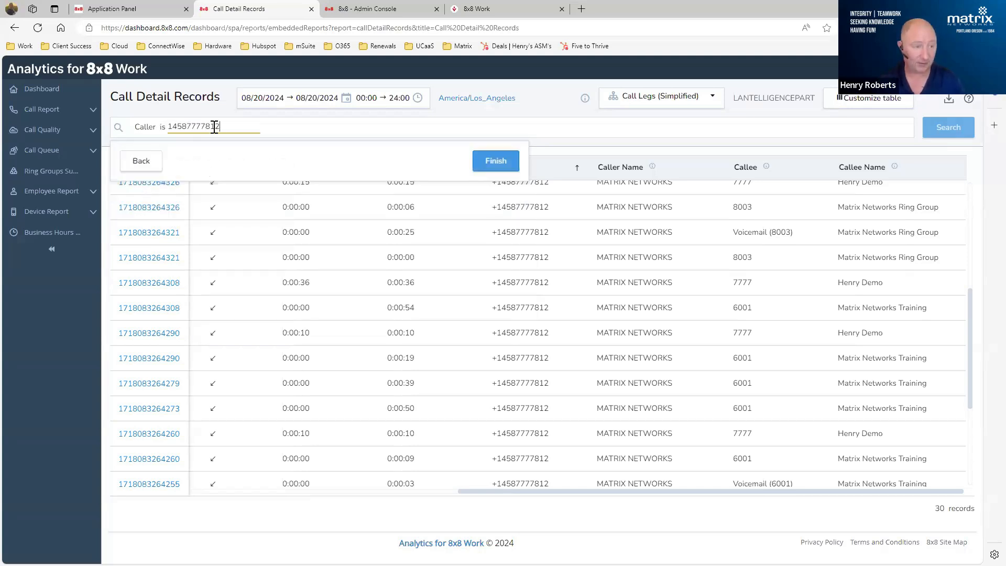
pyautogui.click(490, 160)
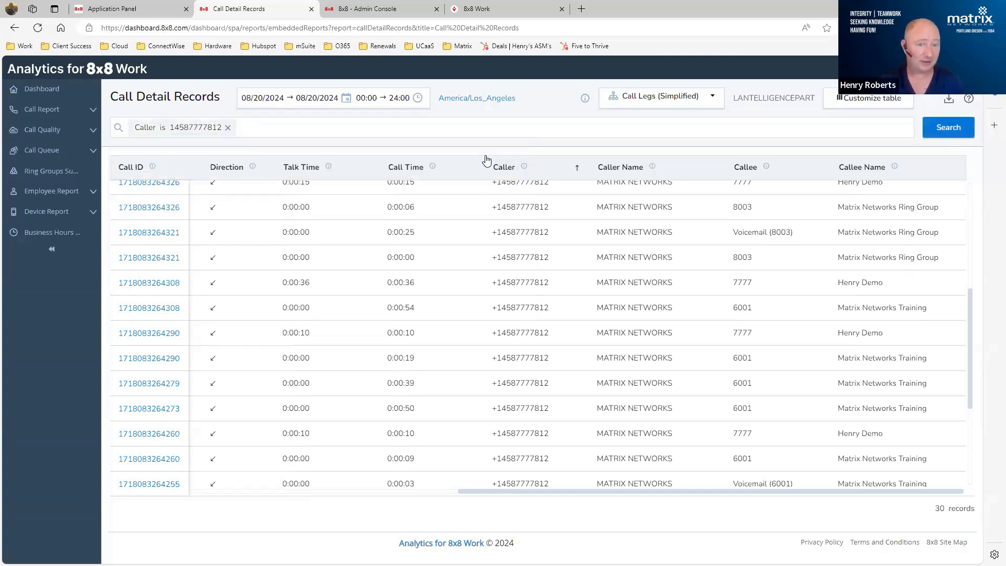
pyautogui.click(953, 128)
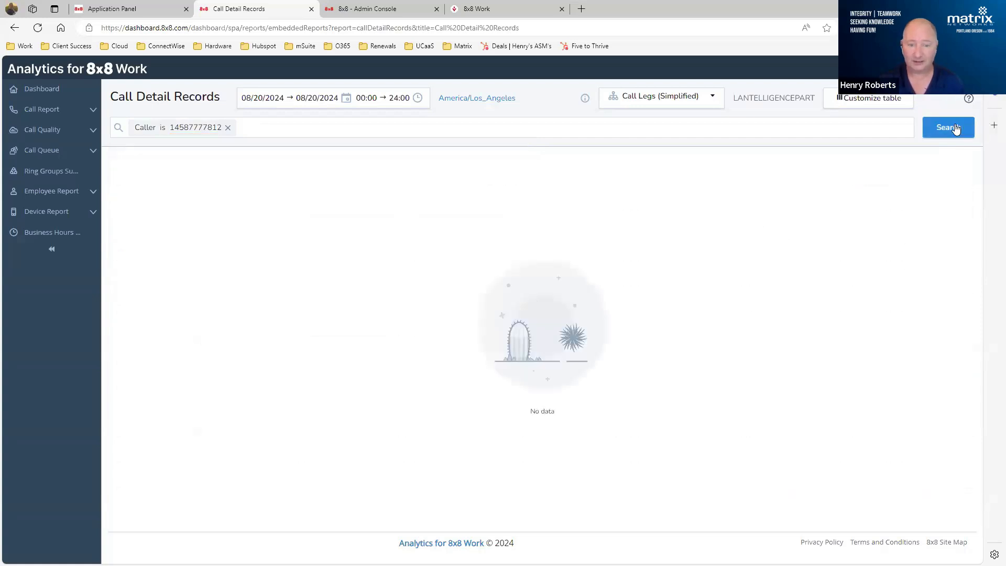
# - Remove the Caller filter and look through the filter fields without applying a new one
pyautogui.click(228, 128)
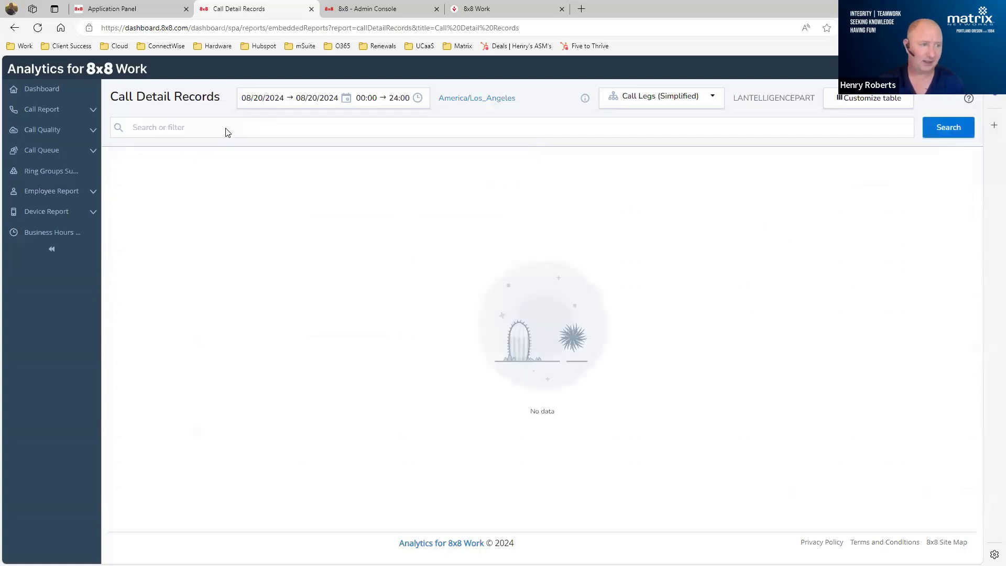
pyautogui.click(188, 128)
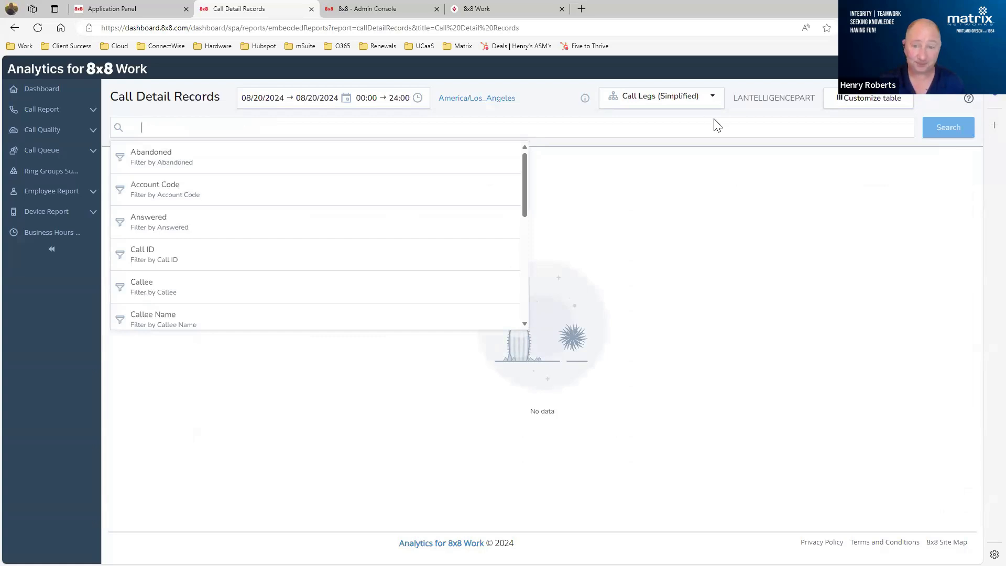
pyautogui.click(795, 209)
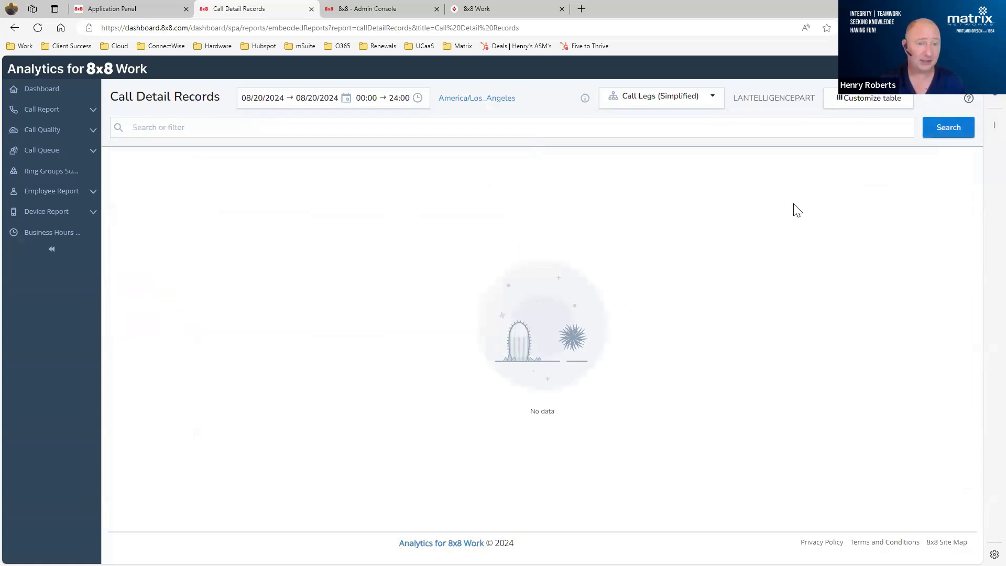
pyautogui.click(173, 128)
pyautogui.scroll(-4, 252, 218)
pyautogui.scroll(4, 251, 199)
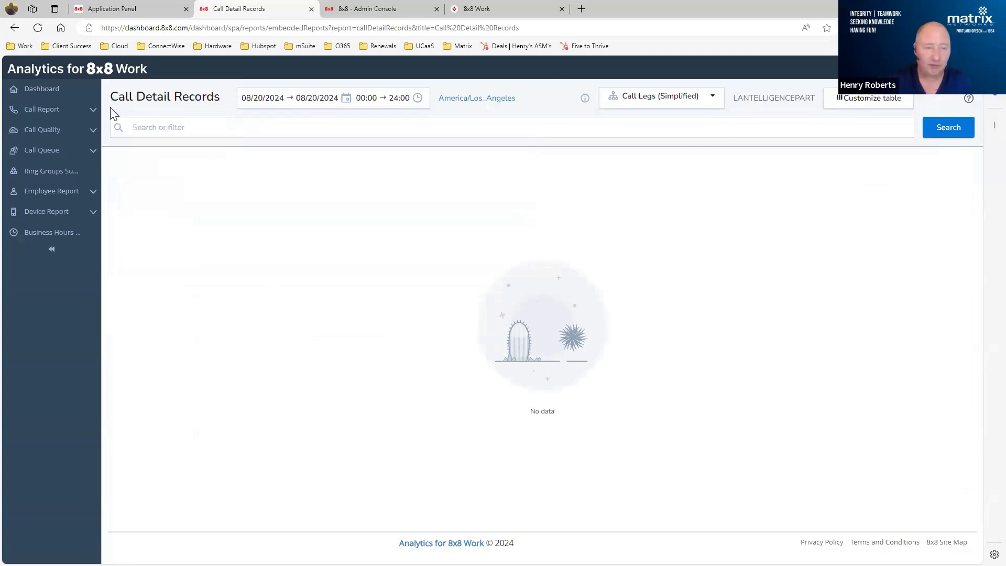
# - Review the Unreturned Calls report, and open the Call Quality Detail report to view its list of calls
pyautogui.click(76, 110)
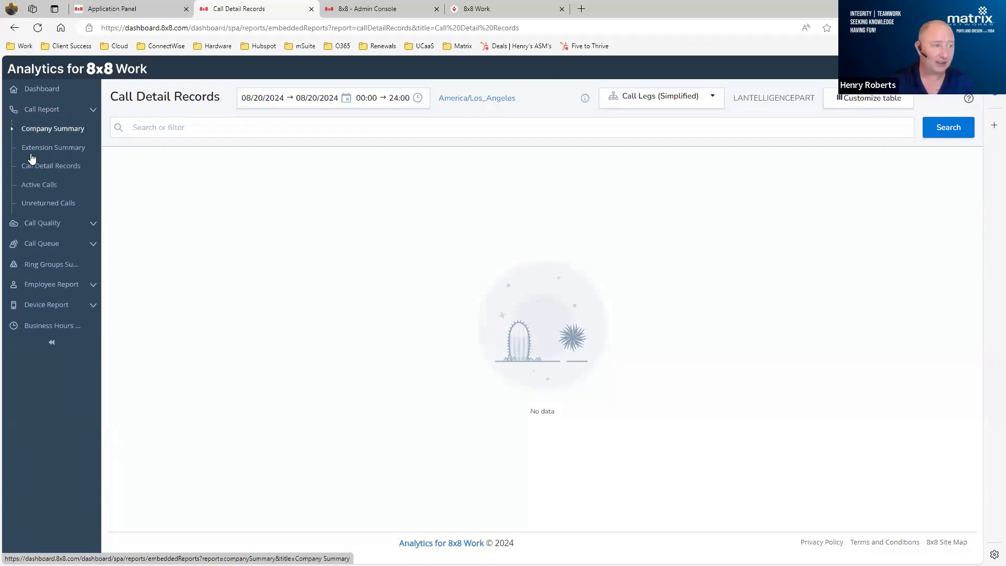
pyautogui.click(32, 205)
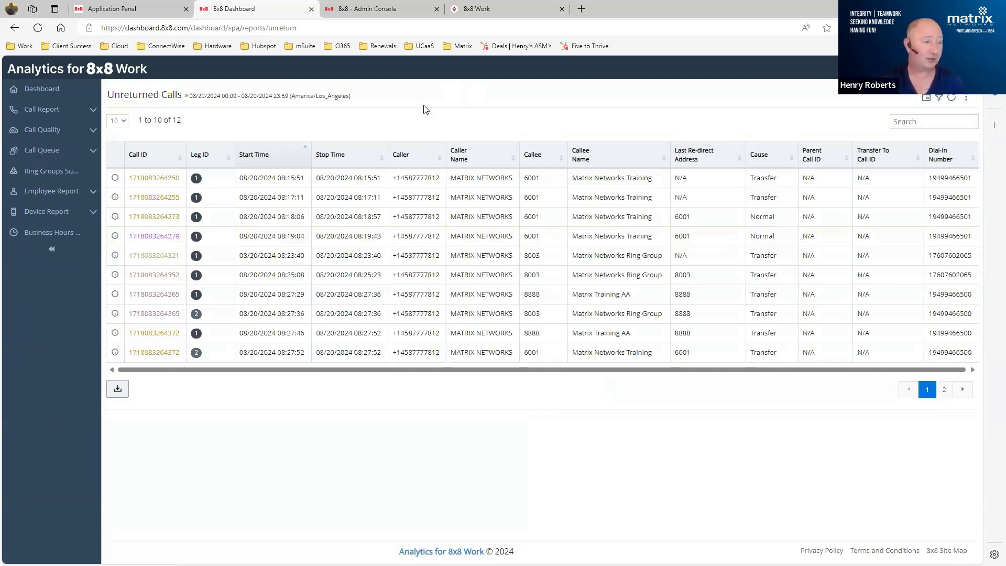
pyautogui.click(91, 131)
pyautogui.click(31, 174)
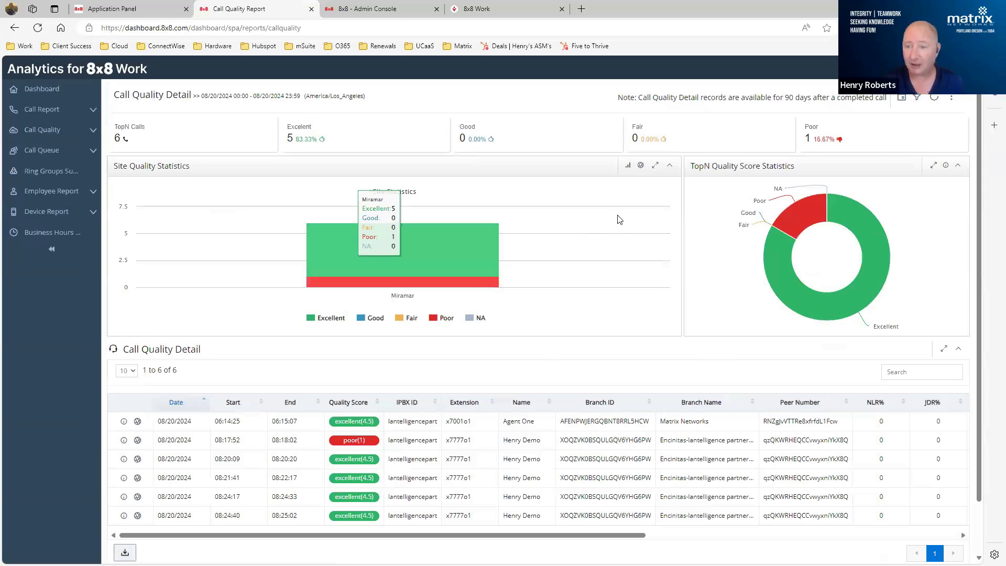
pyautogui.scroll(-2, 617, 216)
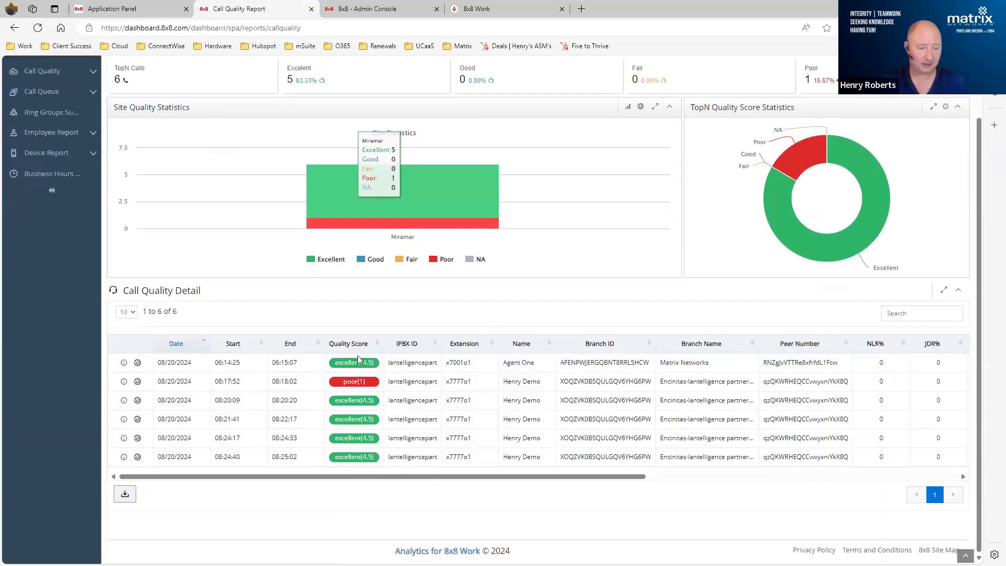
# - Show the geolocation map for the poor-rated 08:17:52 call and view the details of its traffic route from the Ashburn data center
pyautogui.click(138, 382)
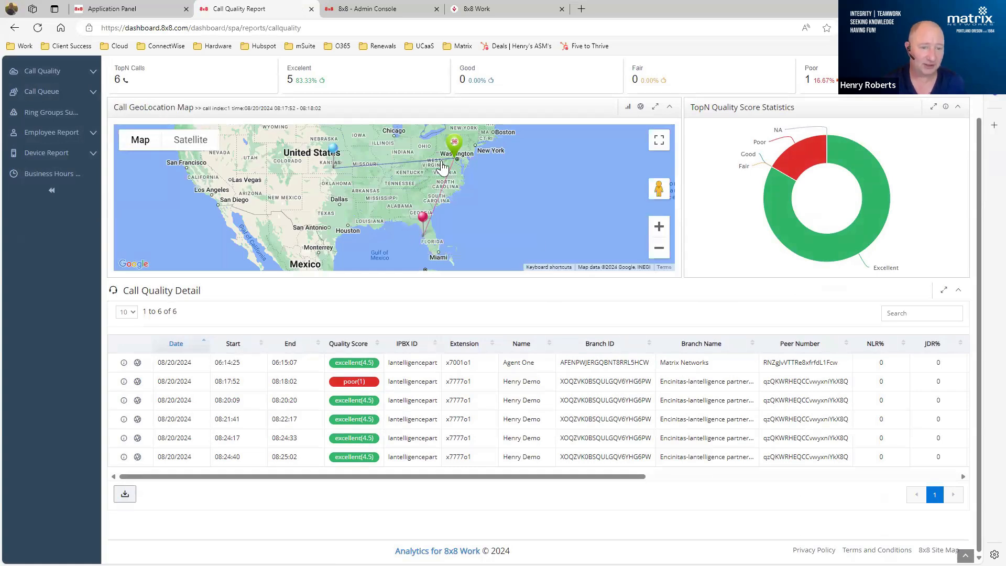
pyautogui.moveTo(456, 148)
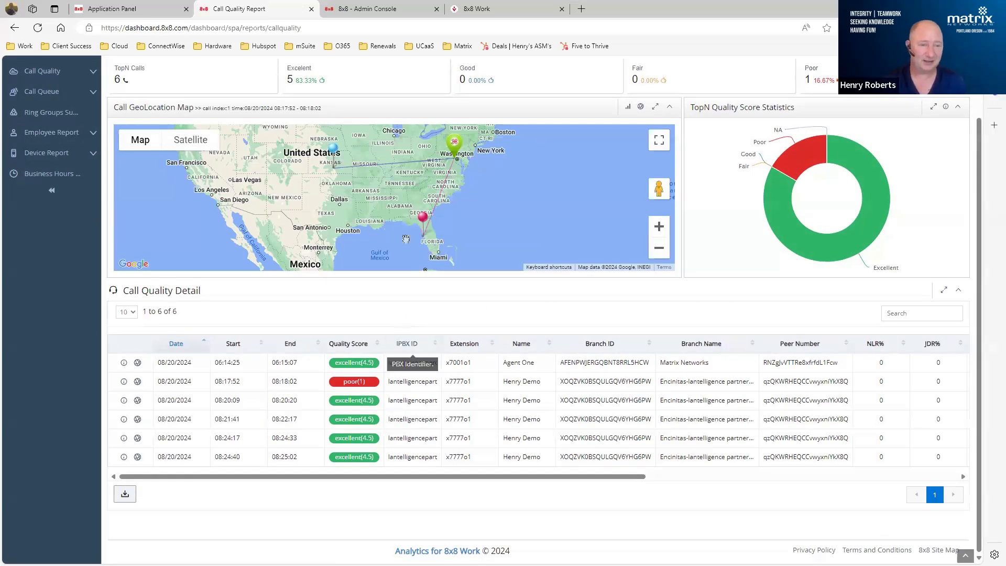
pyautogui.click(427, 160)
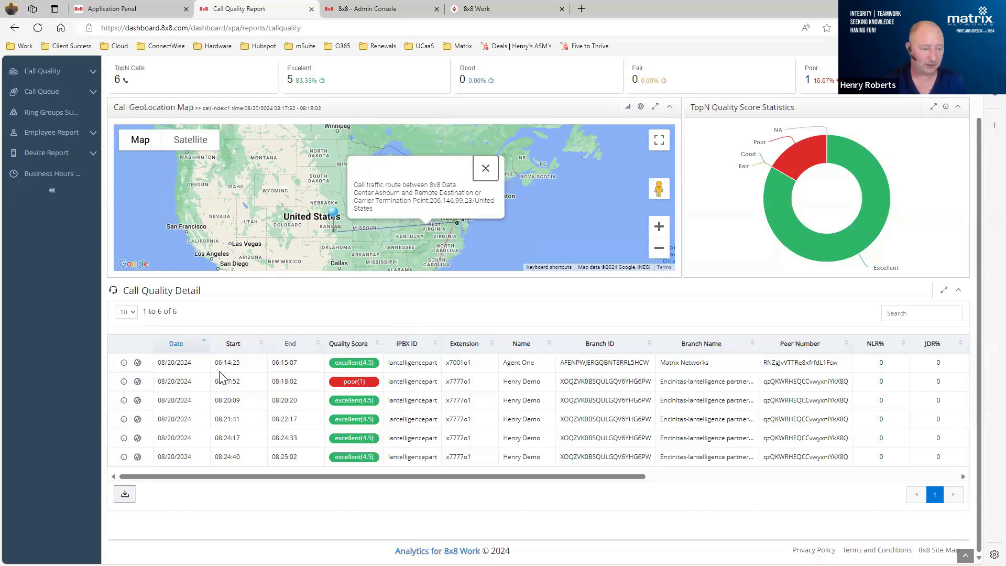
# - Review the poor-rated call's endpoint and media relay server voice quality reports, including the ToEndPoint jitter, and close them
pyautogui.click(123, 381)
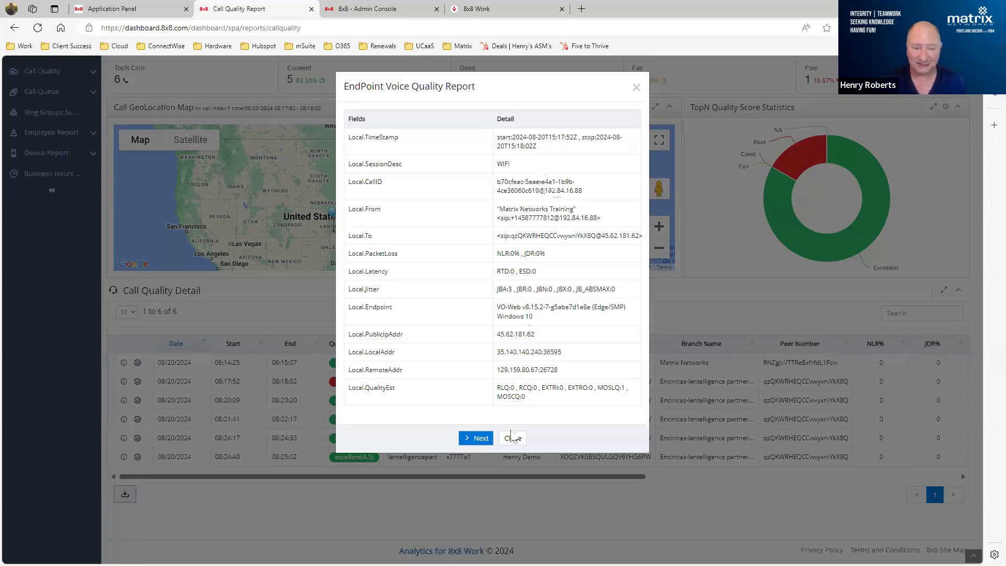
pyautogui.click(470, 438)
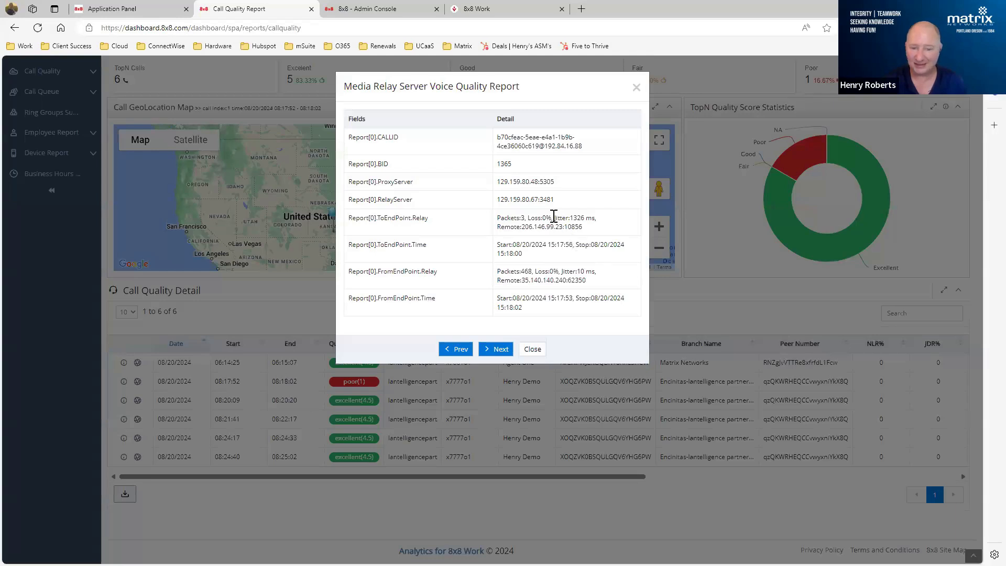
pyautogui.moveTo(552, 217); pyautogui.dragTo(599, 224)
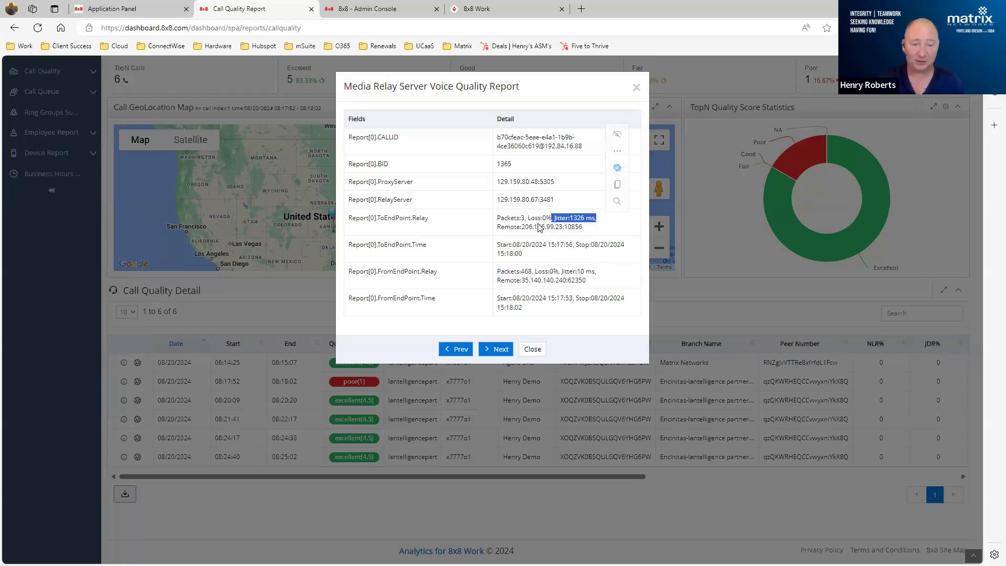
pyautogui.click(530, 350)
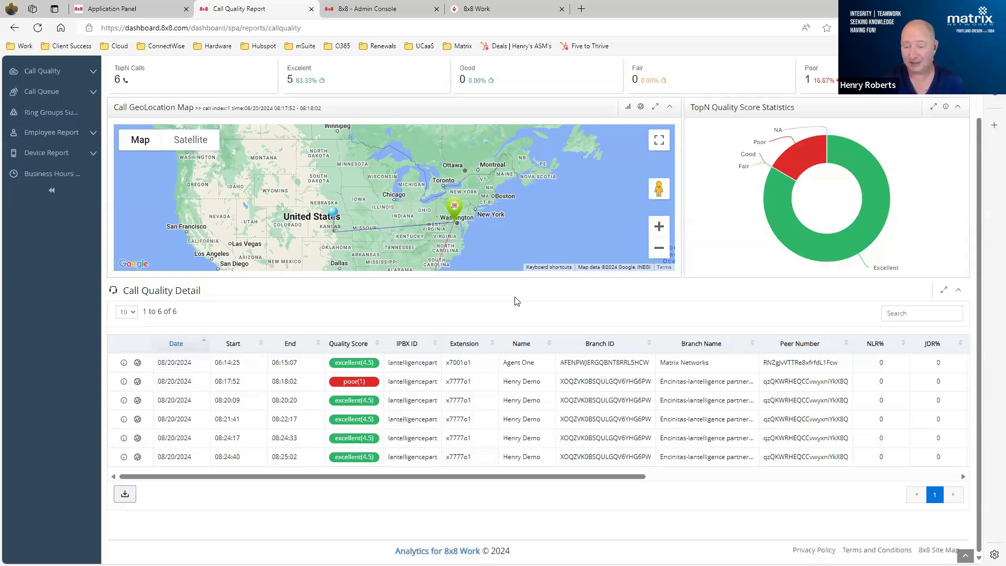
# - Open the Queue Board report and review the statistics and display options for queue 6001
pyautogui.scroll(1, 263, 187)
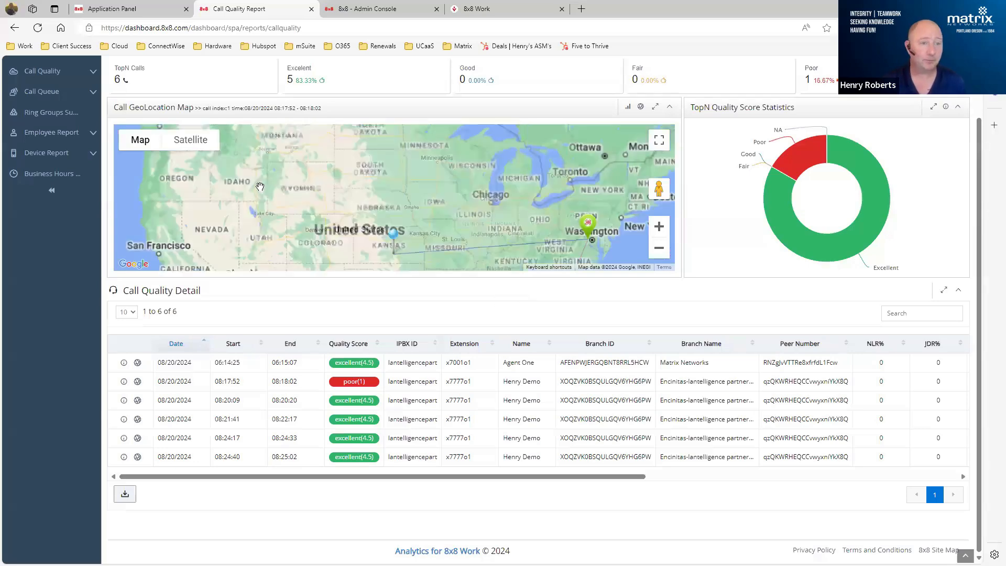
pyautogui.scroll(-1, 278, 181)
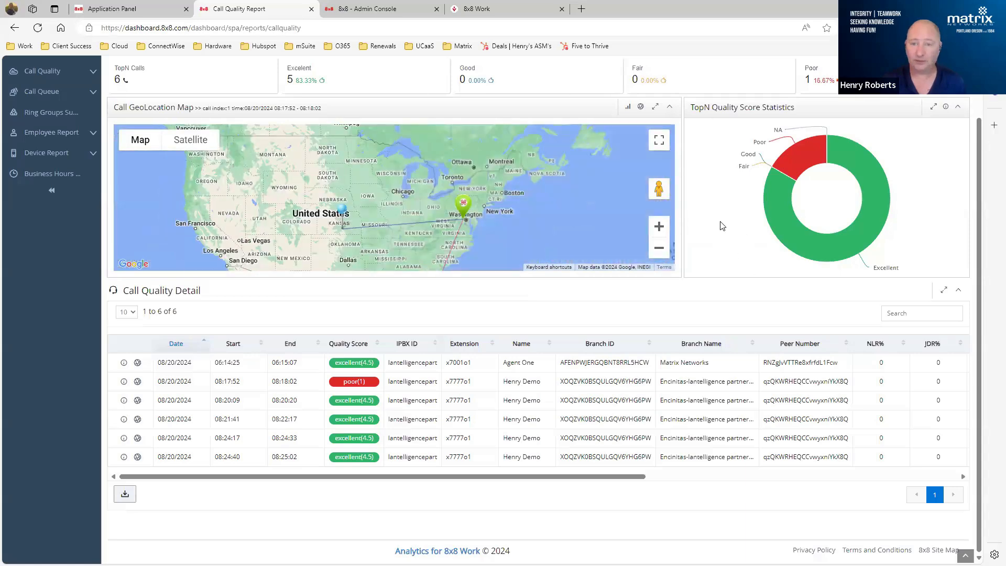
pyautogui.scroll(1, 722, 225)
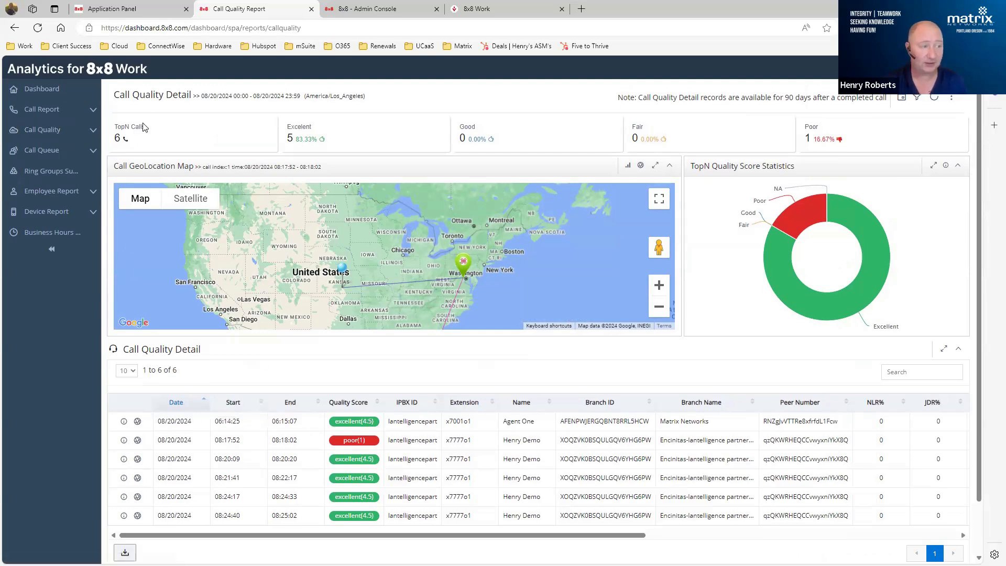
pyautogui.click(70, 152)
pyautogui.click(28, 172)
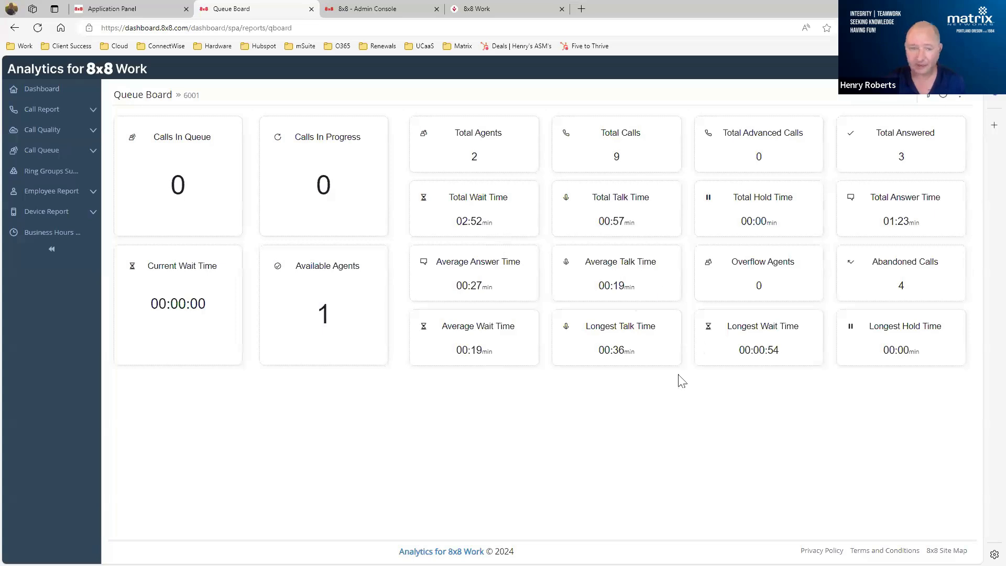
pyautogui.click(960, 99)
pyautogui.click(922, 115)
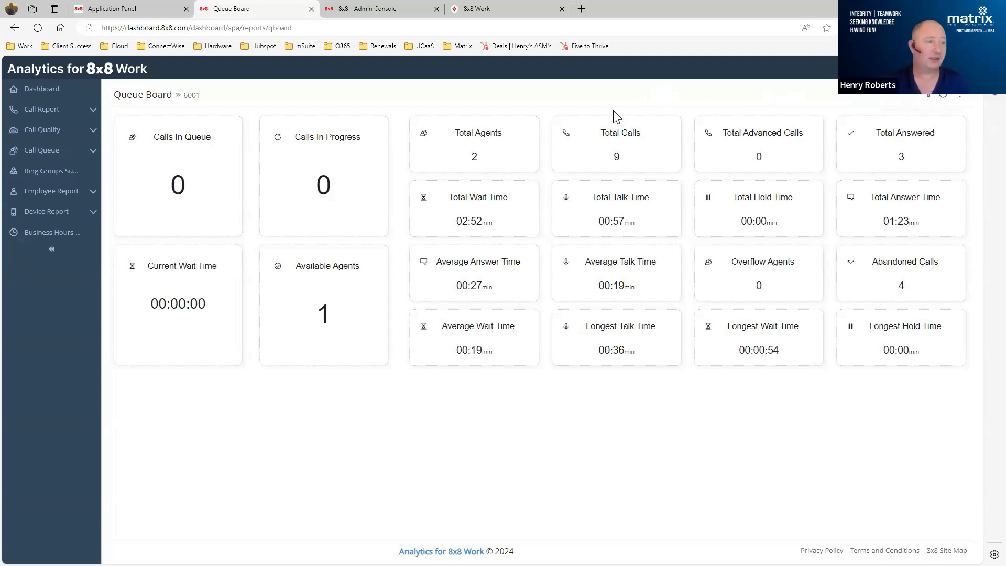
# - Open the Queue Listing report and review its date range options and call queue selection, leaving both unchanged
pyautogui.click(91, 152)
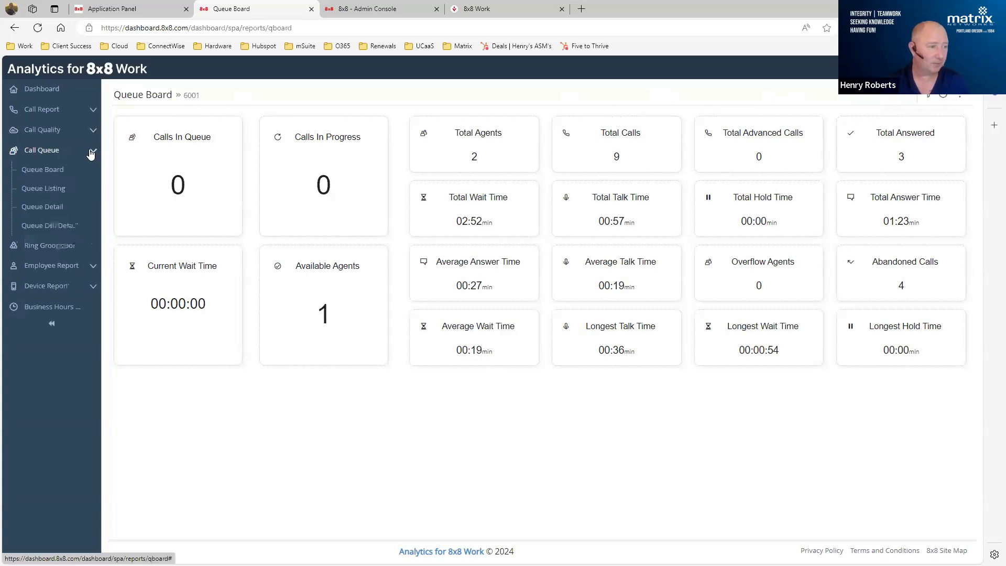
pyautogui.click(35, 194)
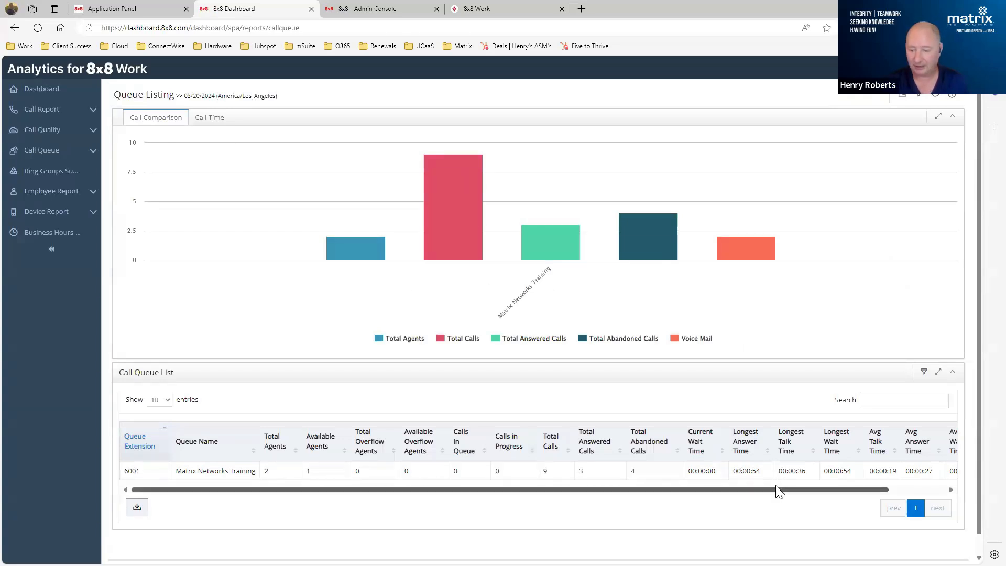
pyautogui.moveTo(774, 488); pyautogui.dragTo(779, 492)
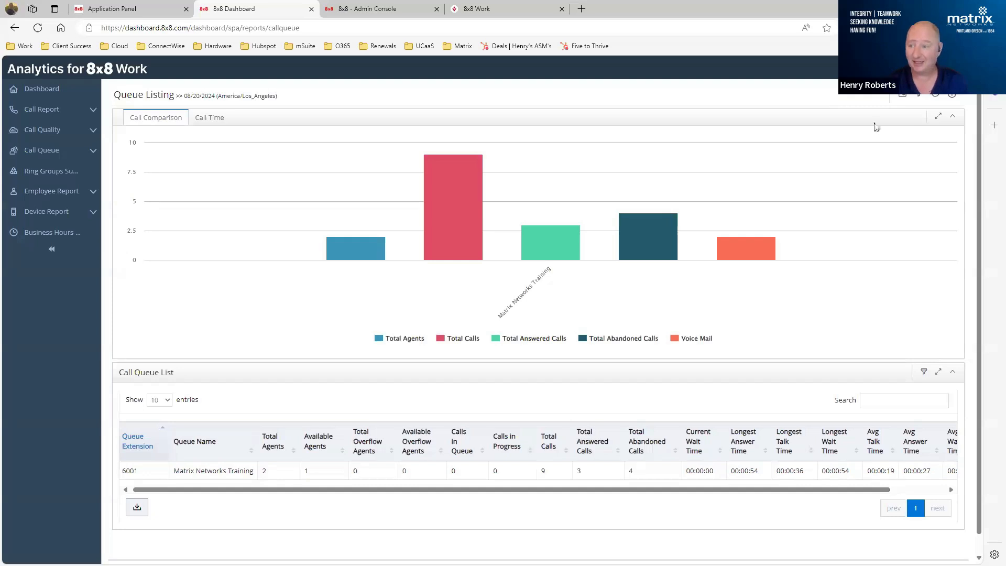
pyautogui.click(903, 95)
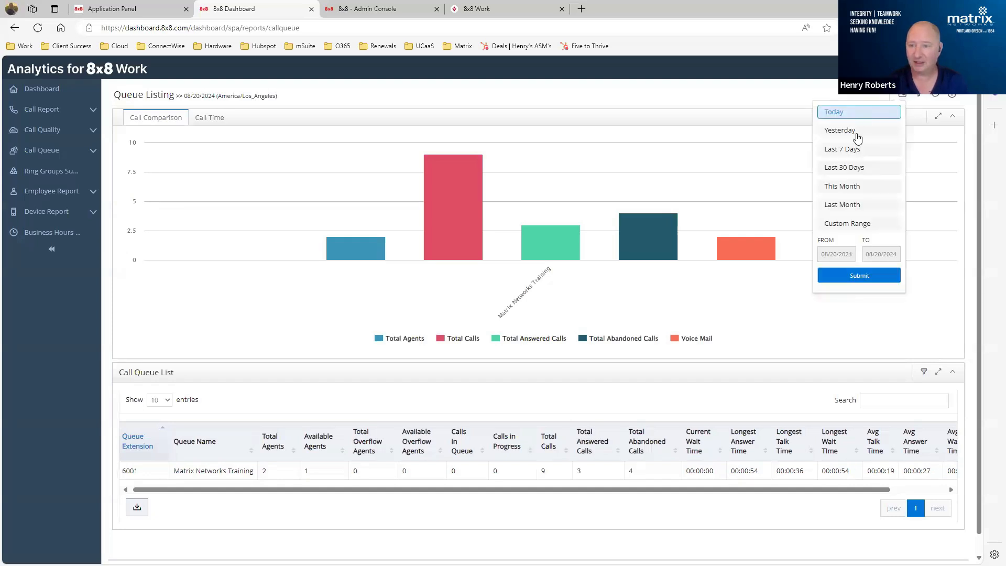
pyautogui.click(831, 86)
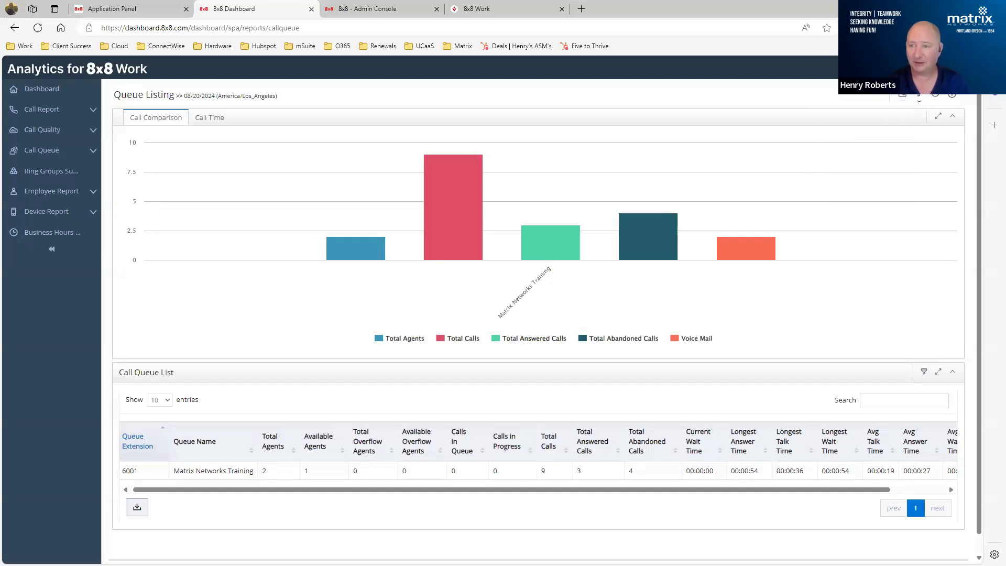
pyautogui.click(920, 95)
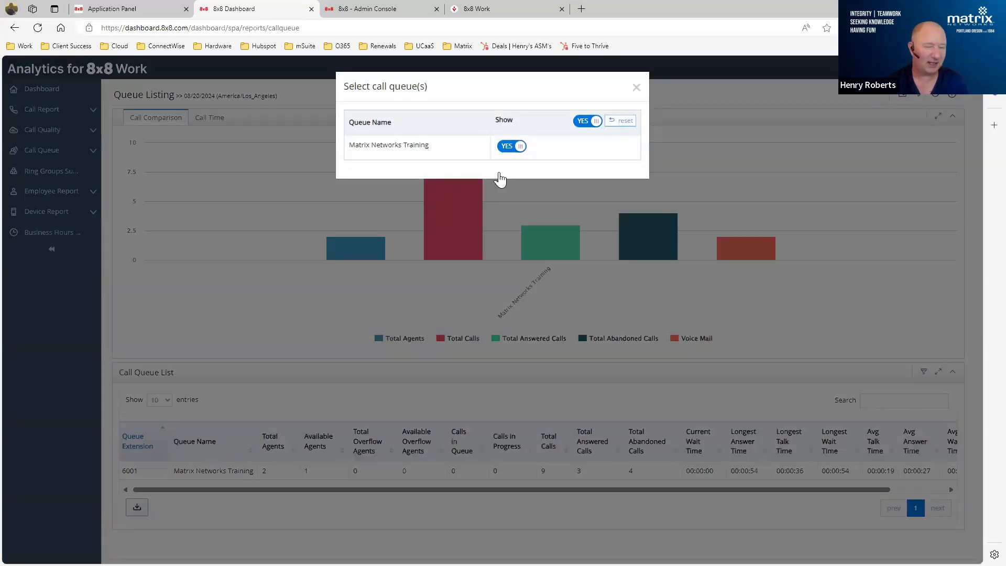
pyautogui.click(462, 261)
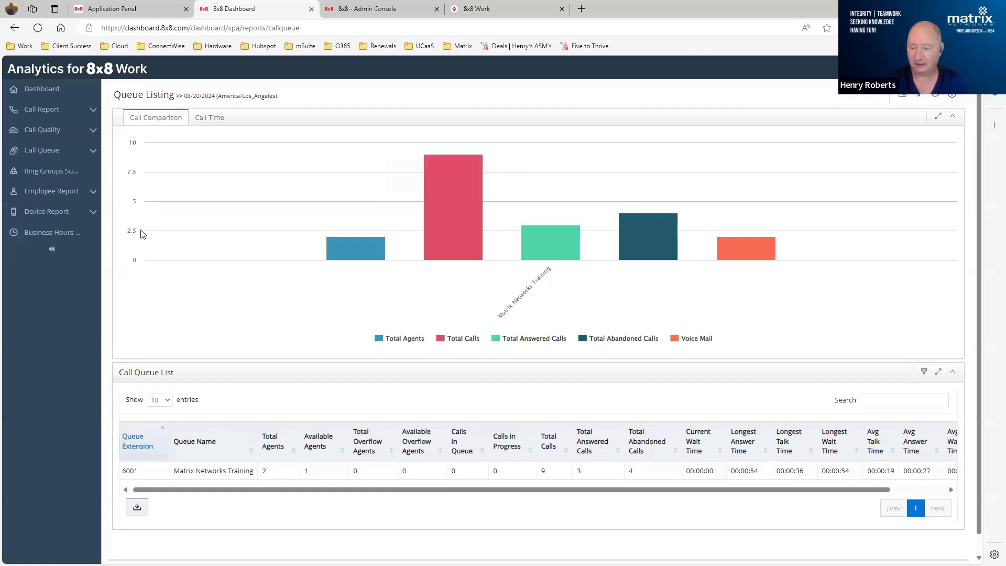
# - Open the Queue Detail report for queue 6001, Matrix Networks Training, and check its queue list filter
pyautogui.click(73, 152)
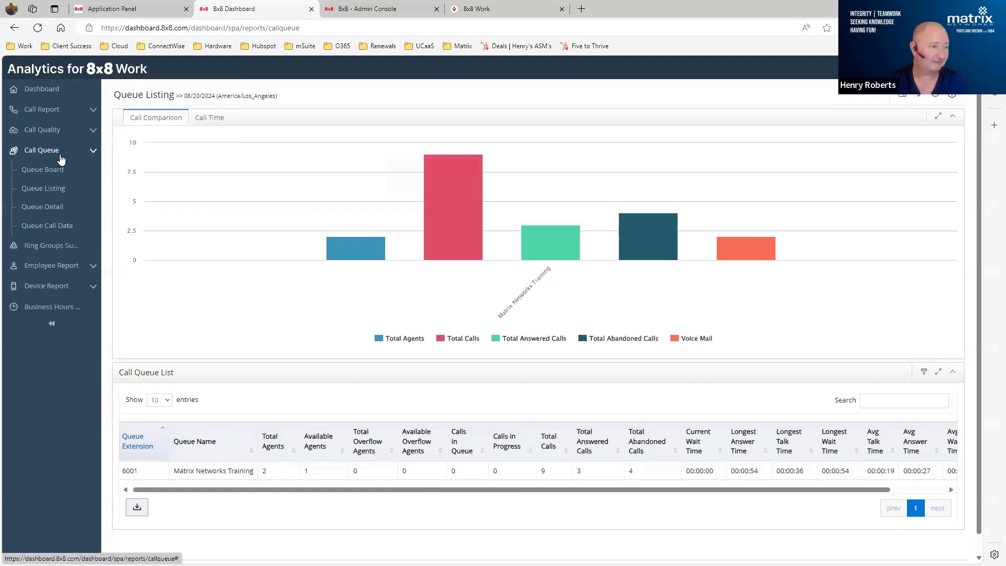
pyautogui.click(33, 208)
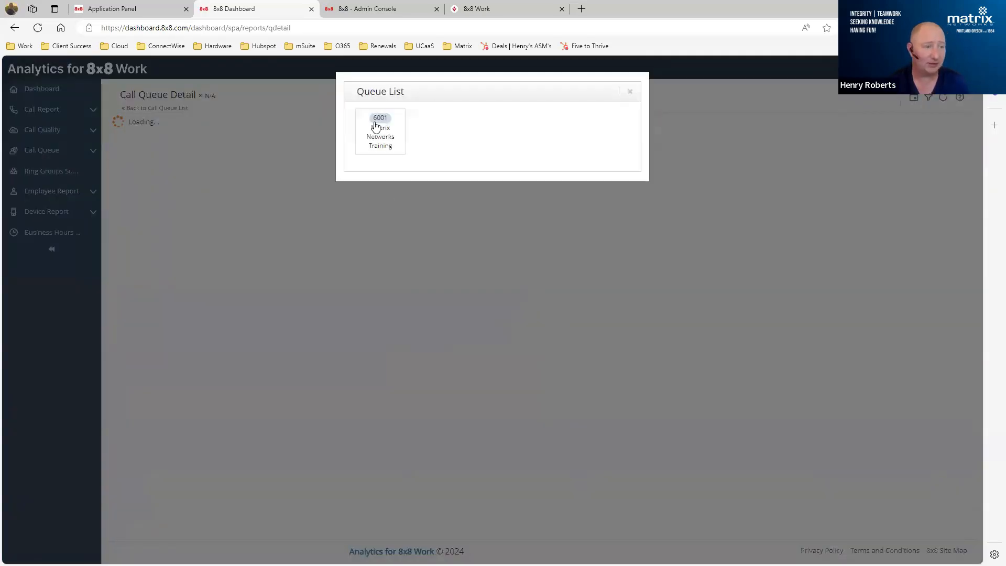
pyautogui.click(376, 126)
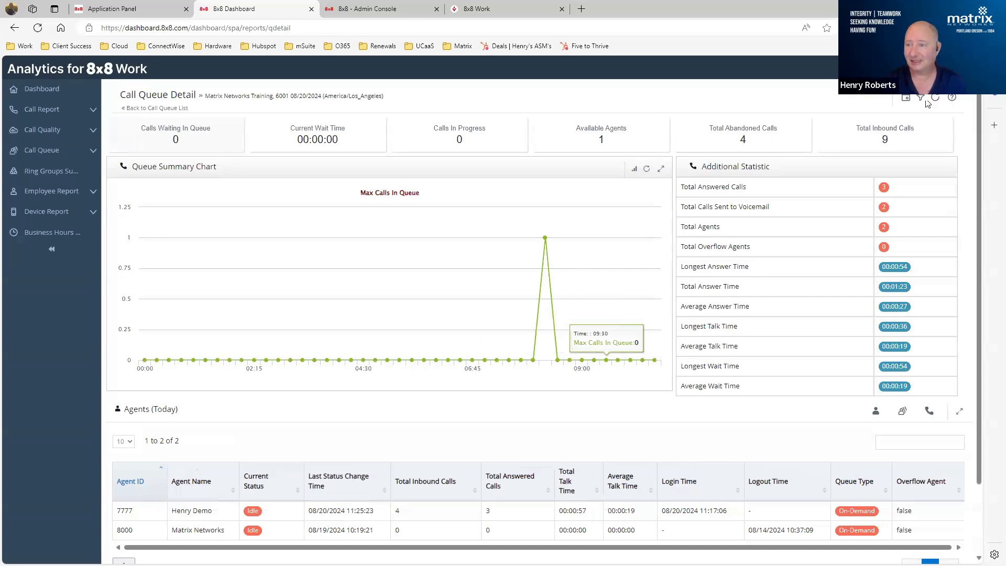
pyautogui.click(921, 97)
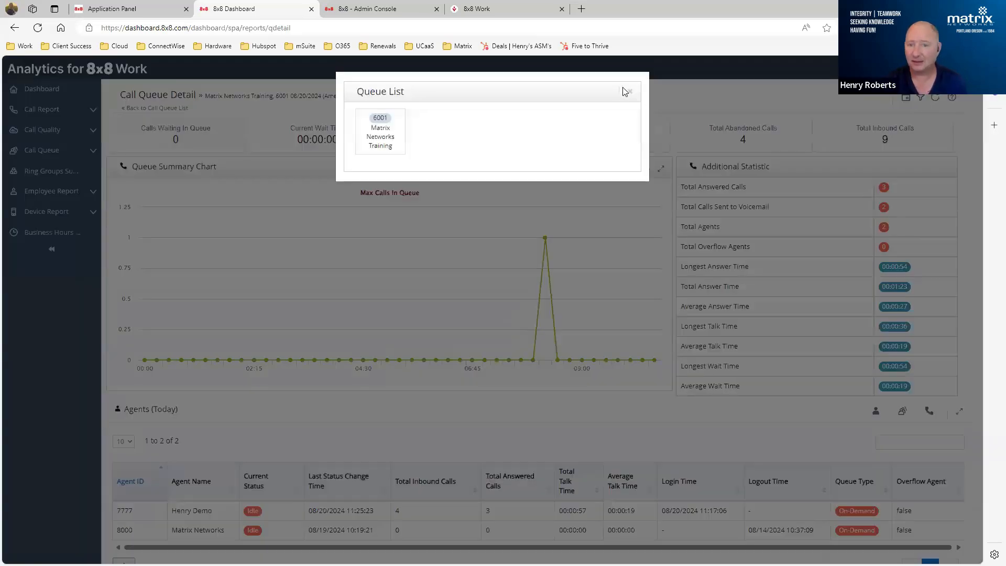
pyautogui.click(630, 91)
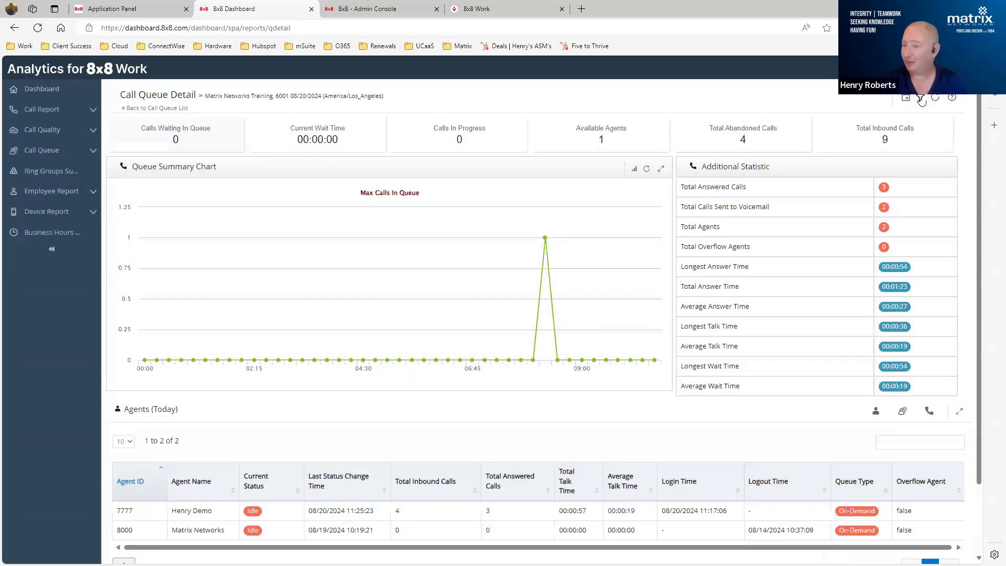
# - Review queue 6001's calls in-queue and calls in-progress, and return to the list of today's agents to examine their status
pyautogui.scroll(-2, 703, 210)
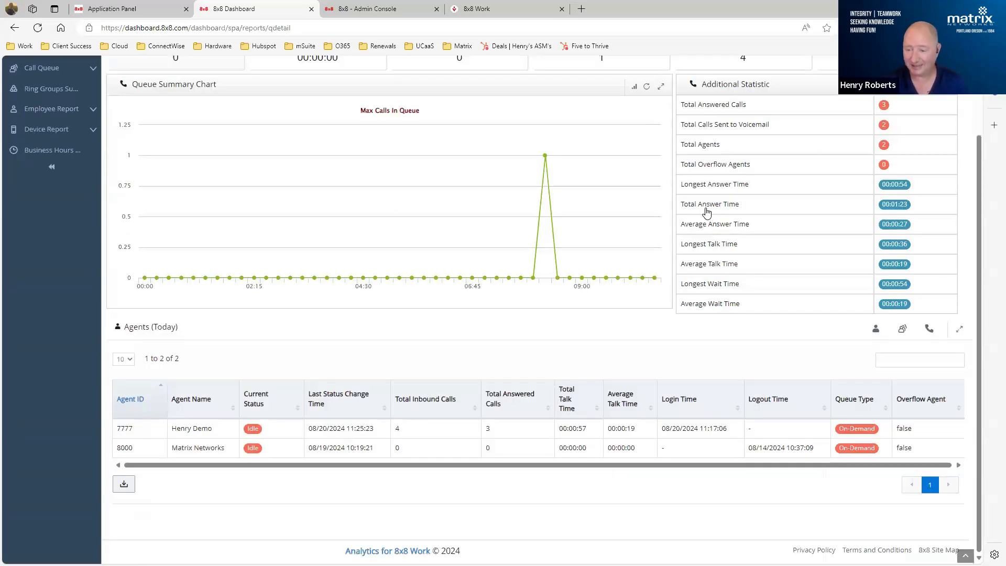
pyautogui.click(902, 329)
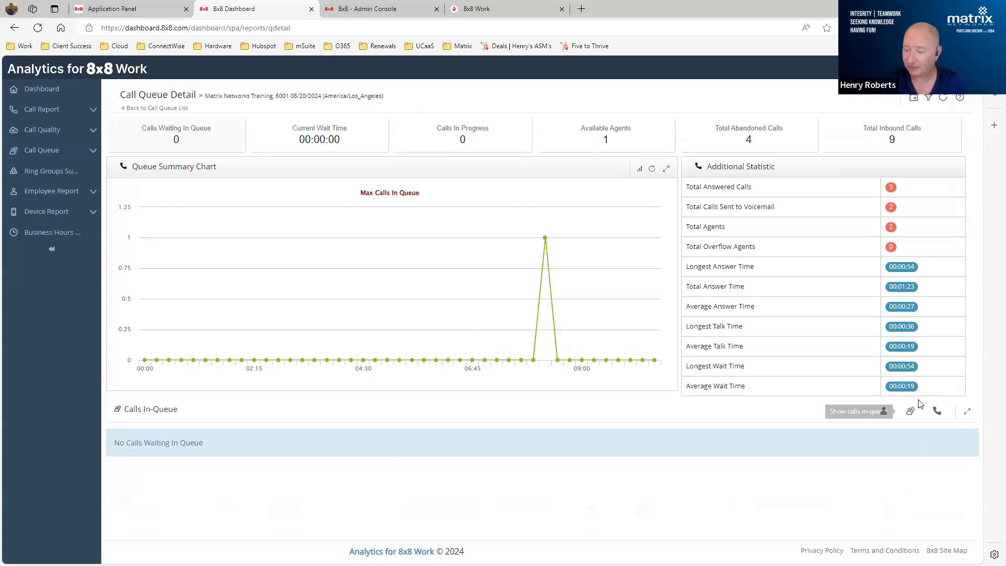
pyautogui.click(938, 413)
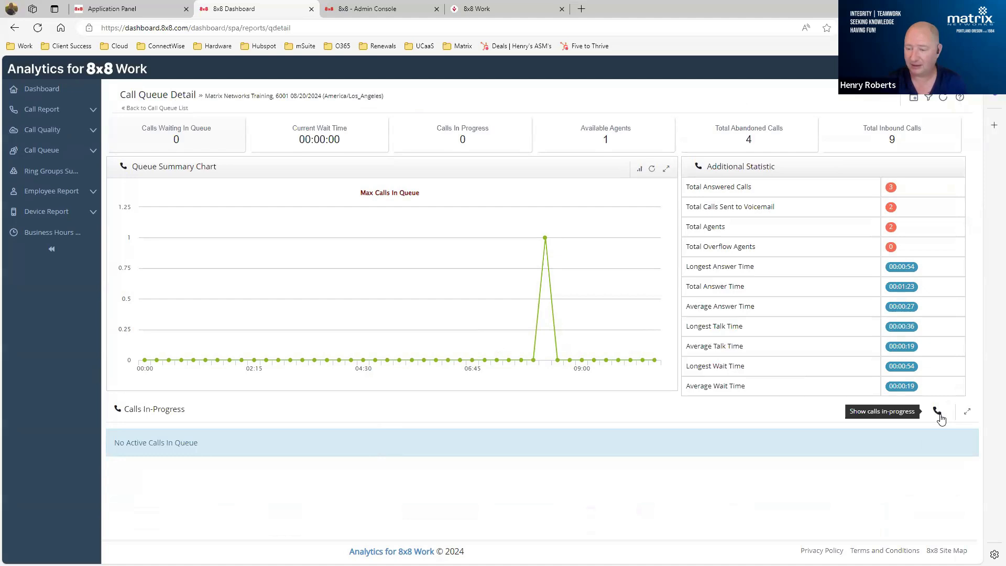
pyautogui.click(909, 414)
pyautogui.click(938, 412)
pyautogui.click(883, 412)
pyautogui.scroll(-1, 588, 381)
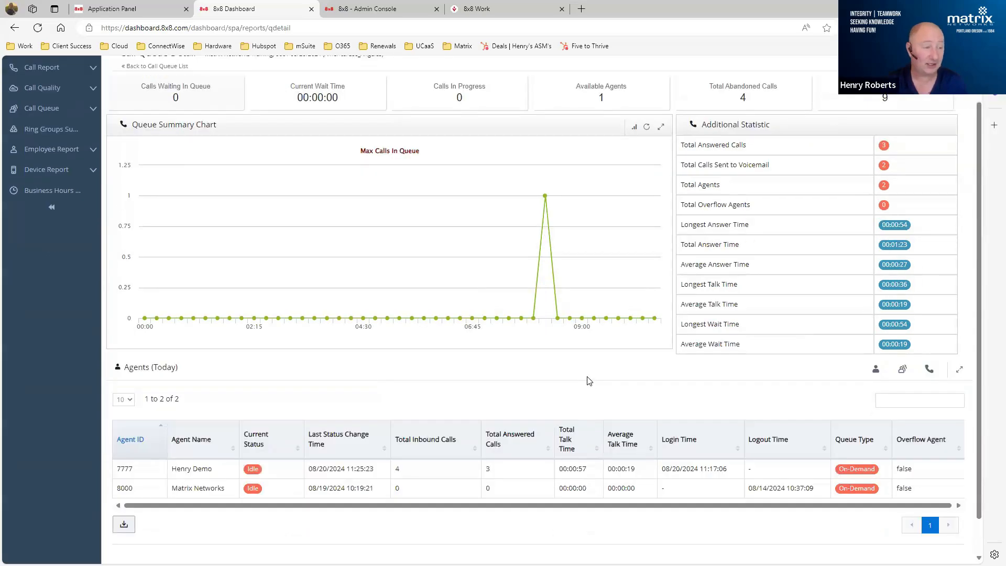
pyautogui.scroll(-1, 588, 381)
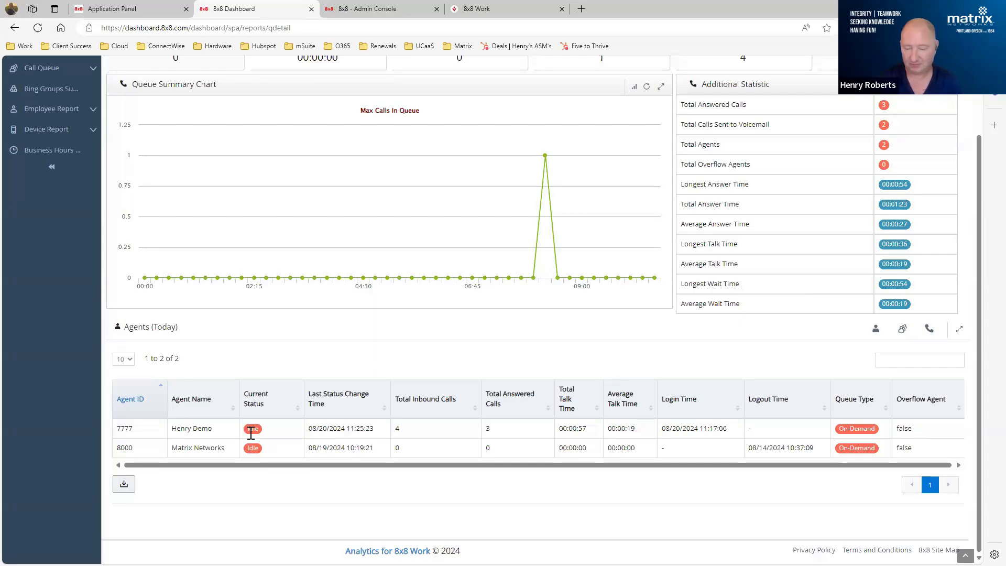
pyautogui.scroll(2, 355, 431)
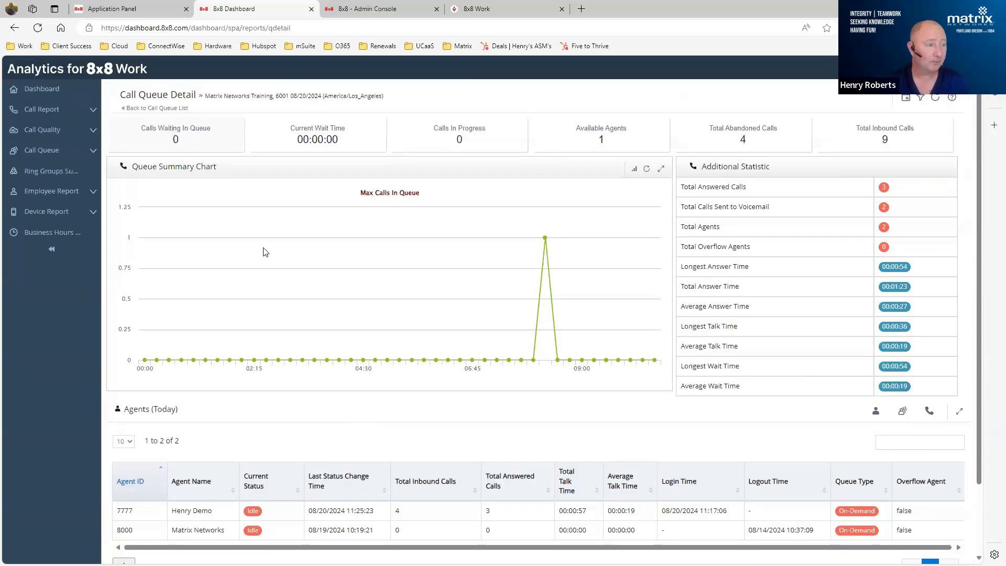
# - Open the Ring Groups Summary report and review the columns available for customizing its Ring Group Summary table
pyautogui.click(91, 151)
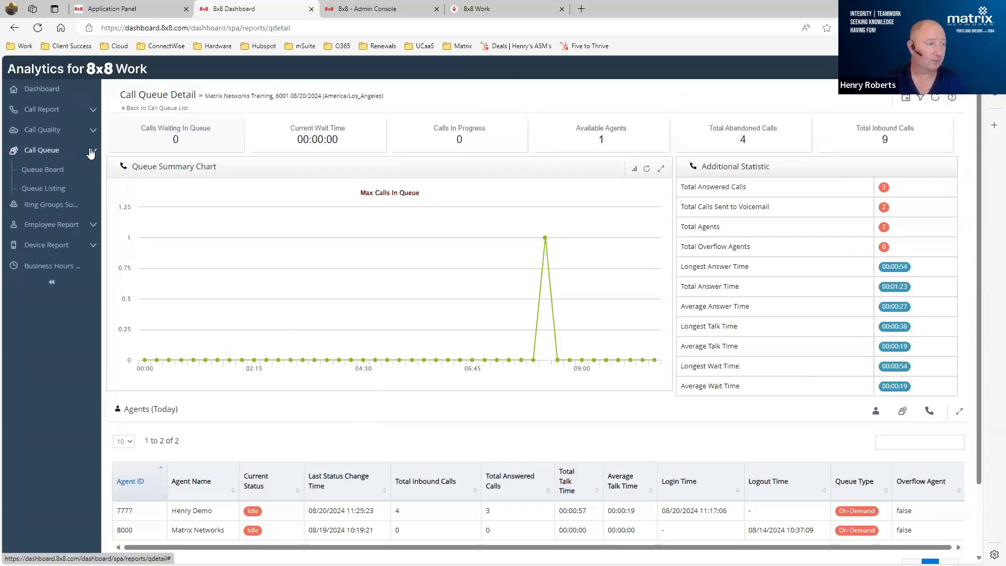
pyautogui.click(45, 252)
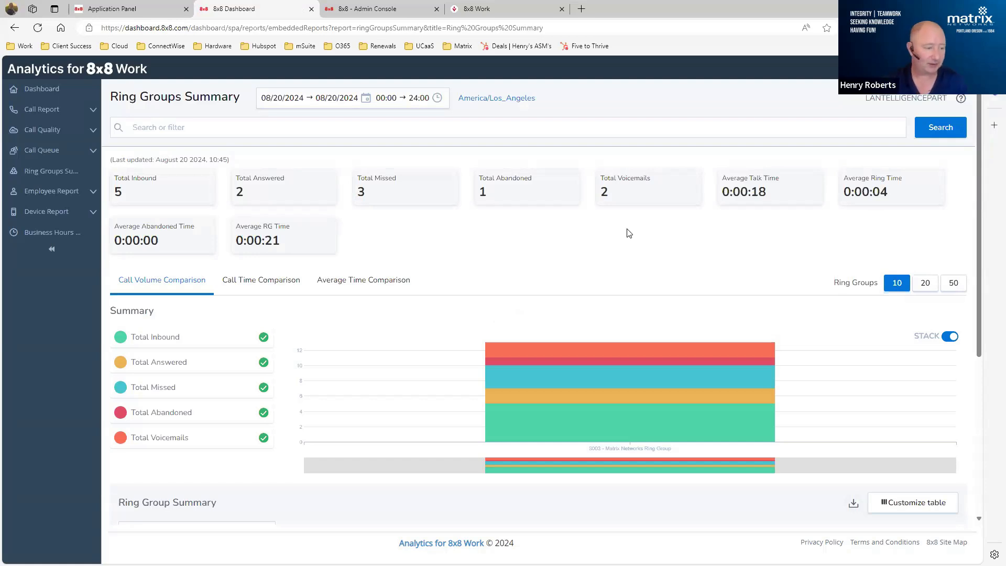
pyautogui.scroll(-4, 629, 233)
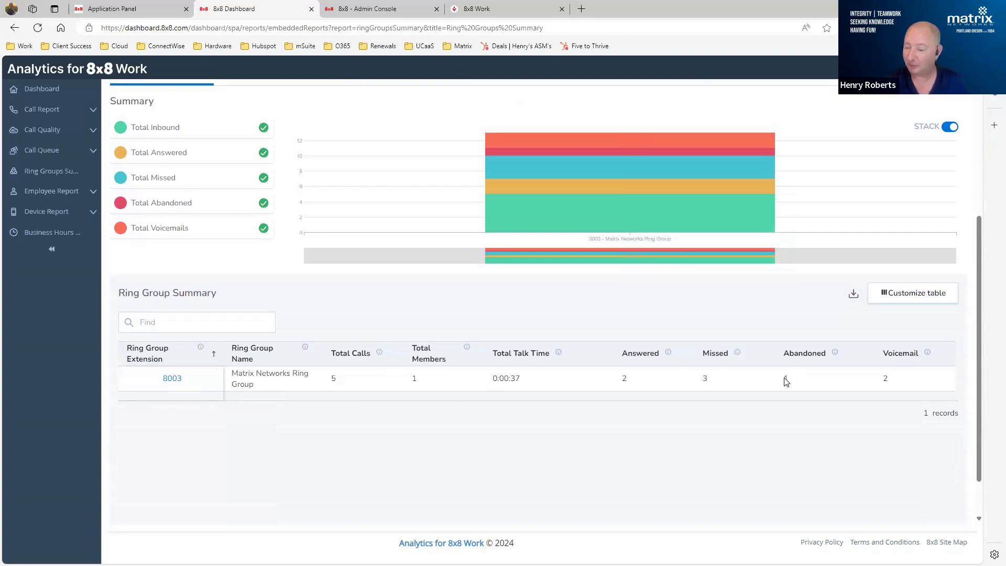
pyautogui.click(911, 295)
pyautogui.scroll(-5, 850, 399)
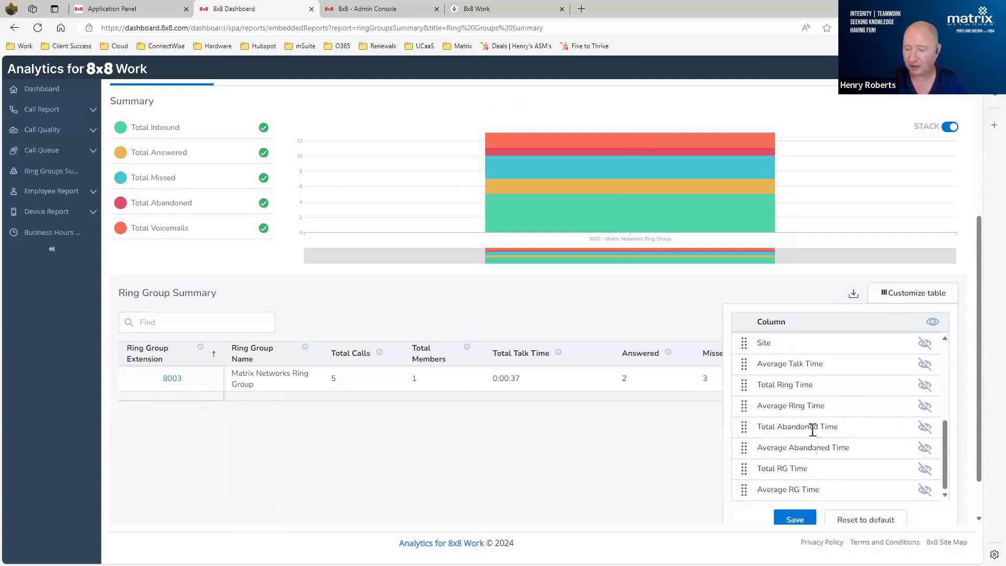
pyautogui.scroll(2, 812, 424)
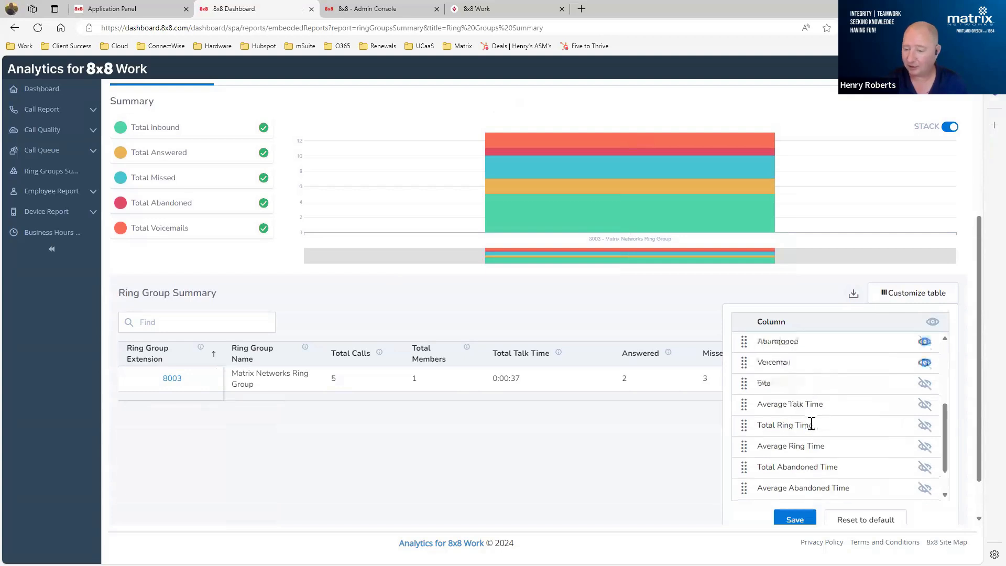
pyautogui.click(769, 287)
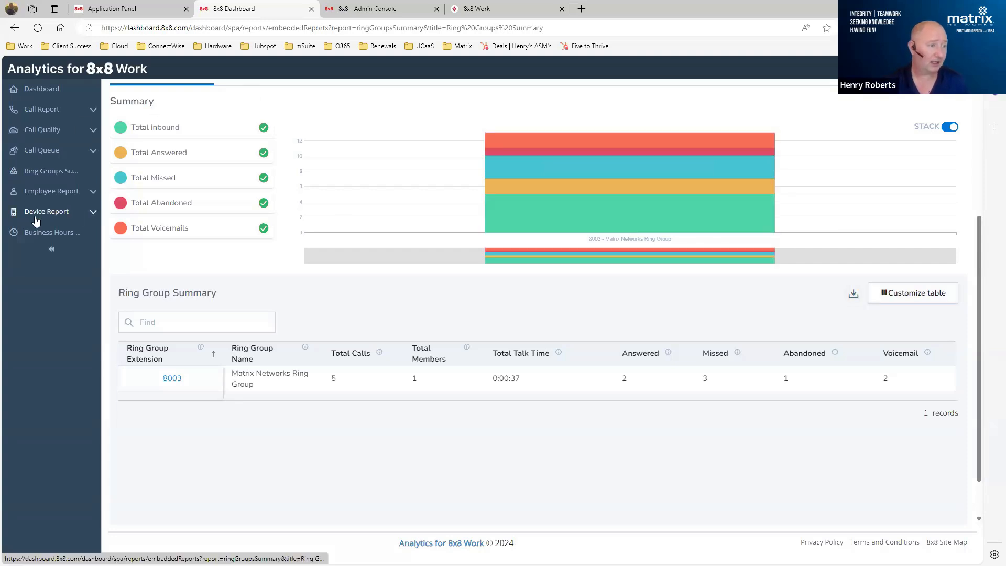
# - Review the employee Activity report, and open the Device Status report
pyautogui.click(52, 194)
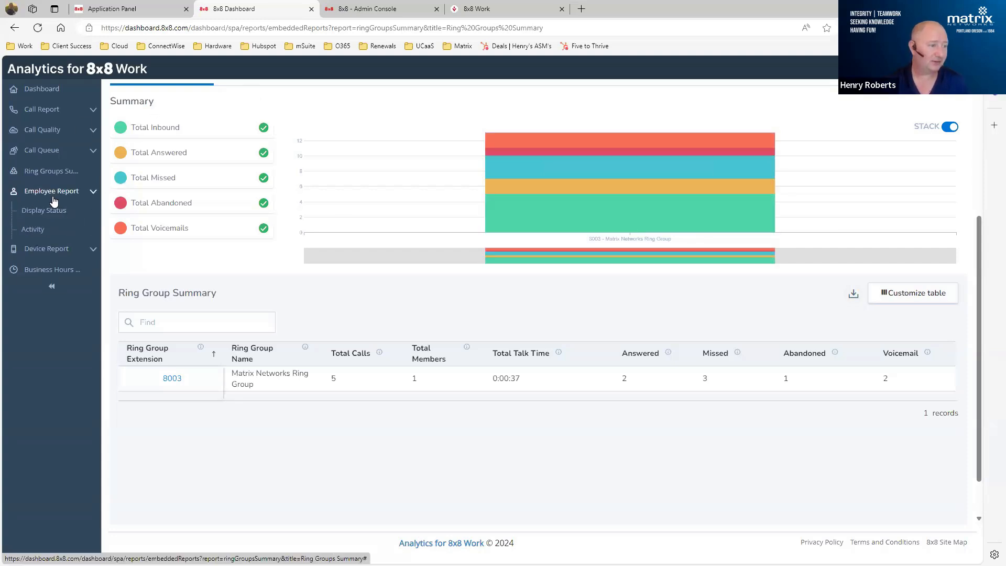
pyautogui.click(30, 232)
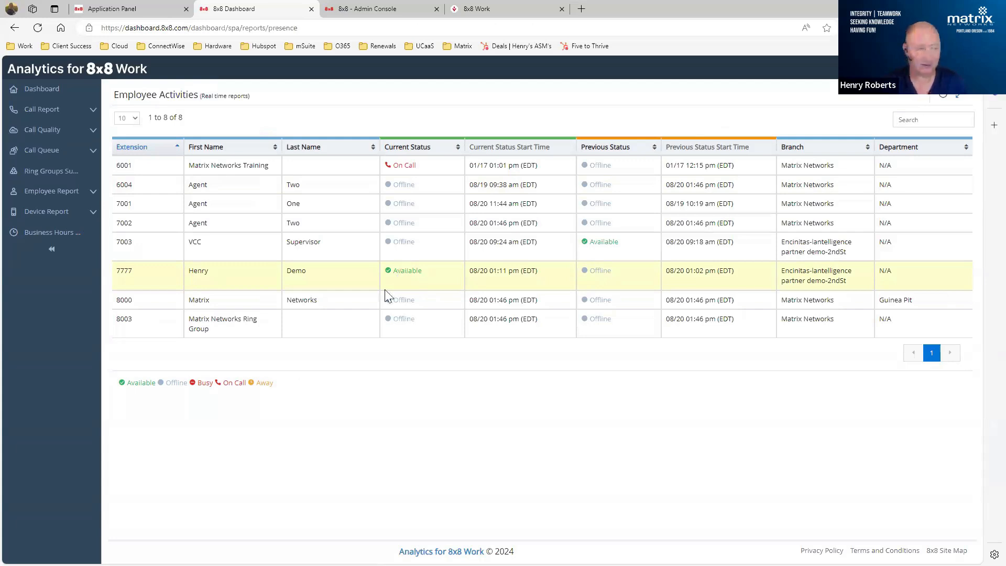
pyautogui.click(88, 216)
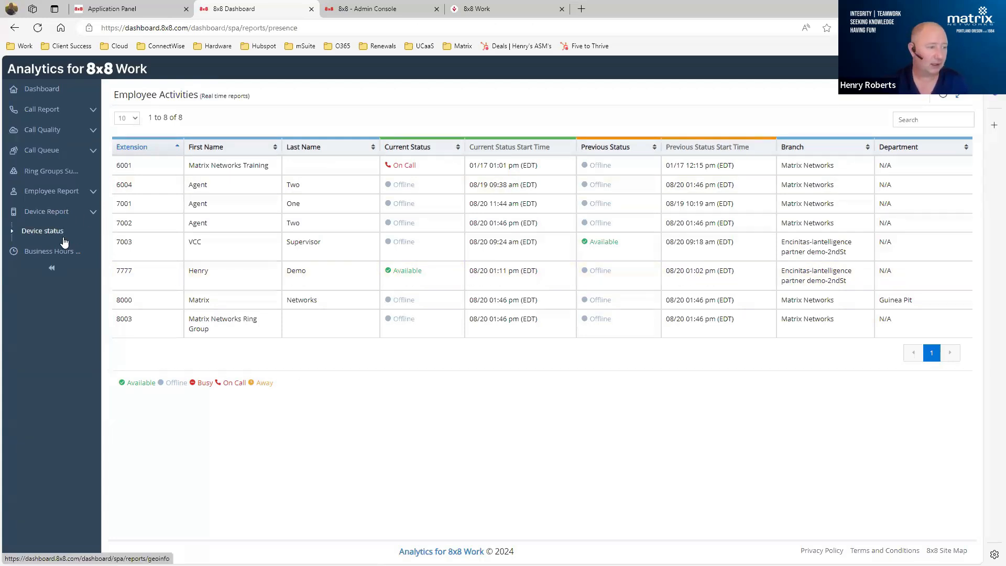
pyautogui.click(39, 235)
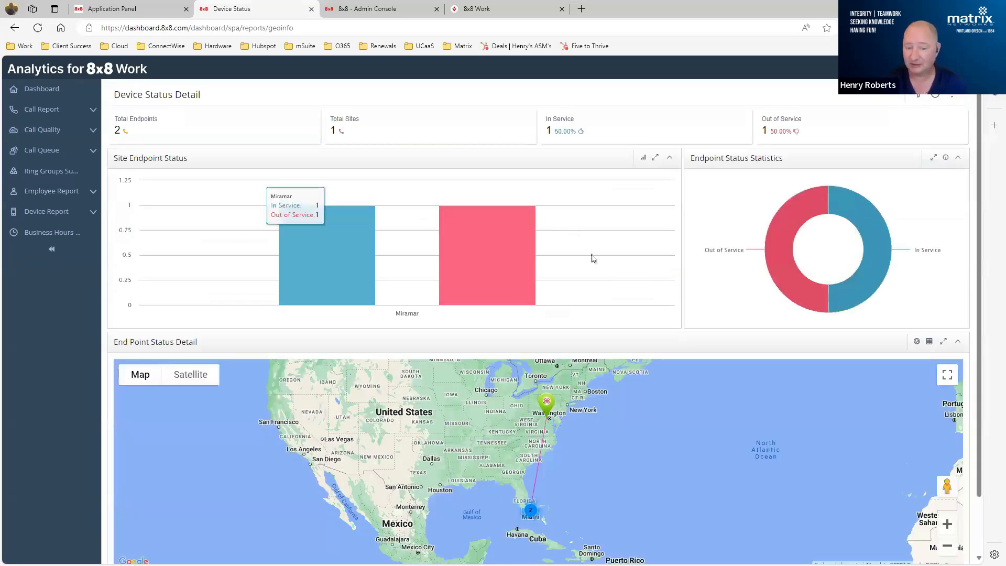
# - Show the End Point Status Detail as a table and review the registration details of the endpoints
pyautogui.scroll(-1, 587, 264)
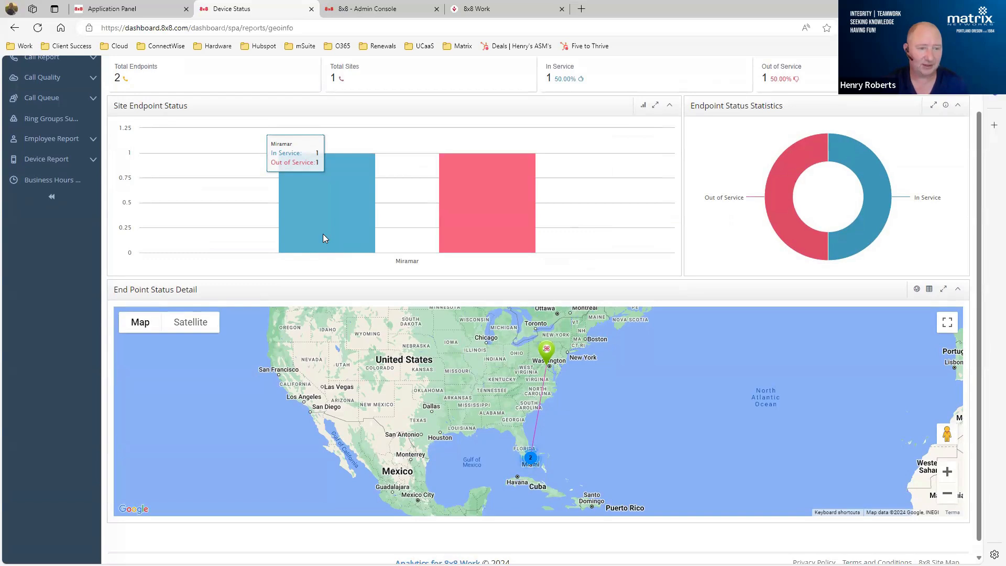
pyautogui.click(929, 290)
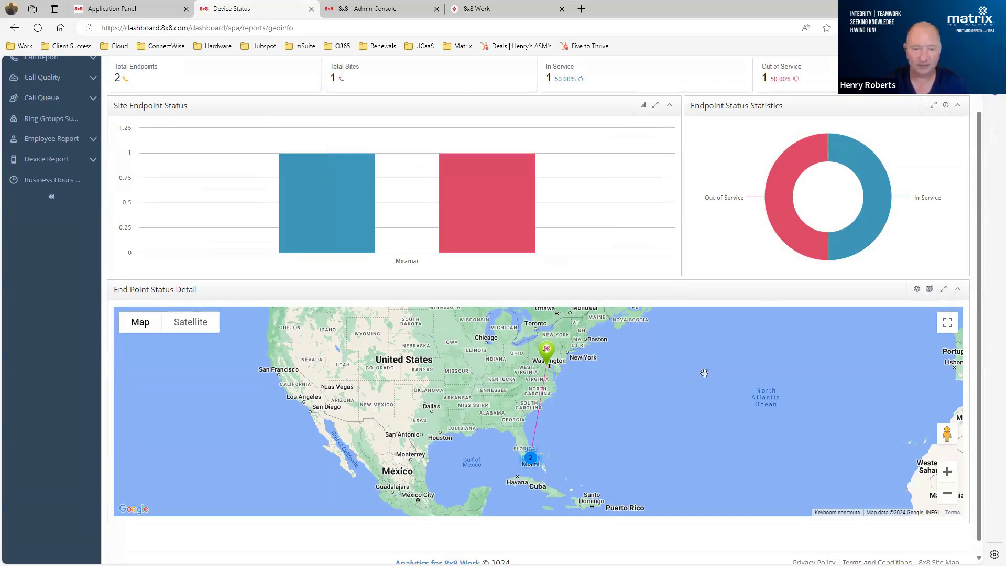
pyautogui.click(929, 290)
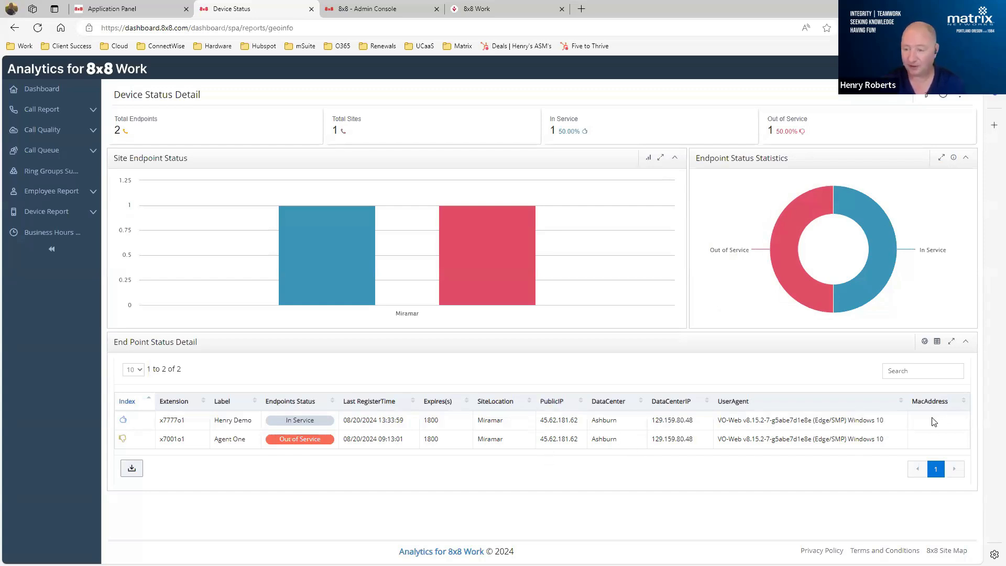
# - Switch the End Point Status Detail to the endpoint location map and view the area around the marker in Miramar
pyautogui.click(925, 342)
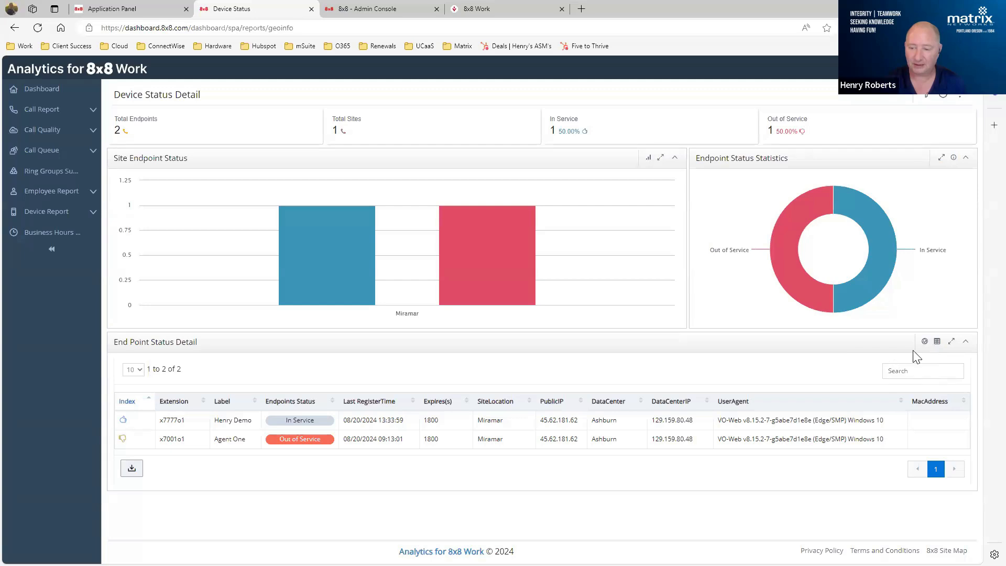
pyautogui.click(925, 341)
pyautogui.click(886, 372)
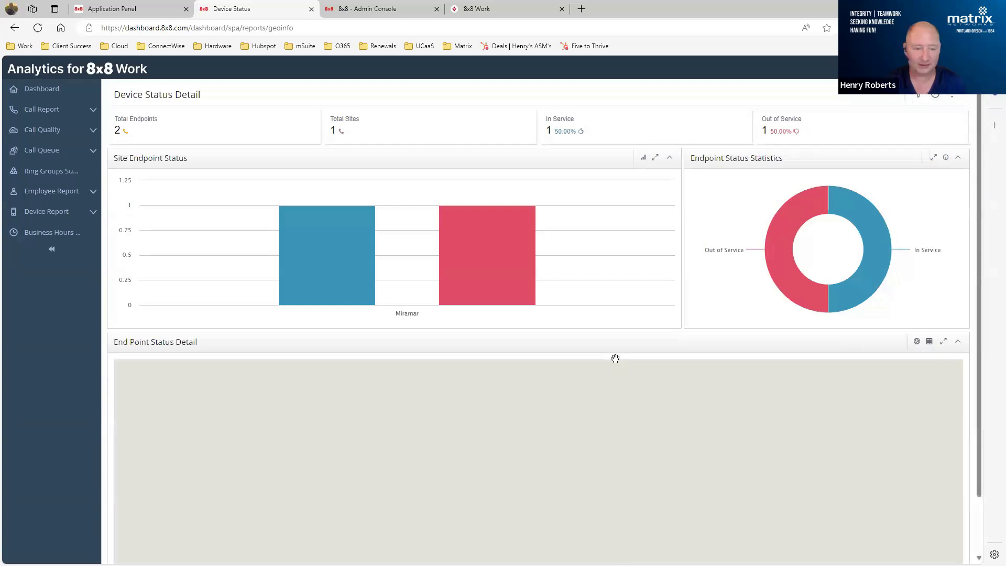
pyautogui.scroll(-3, 609, 438)
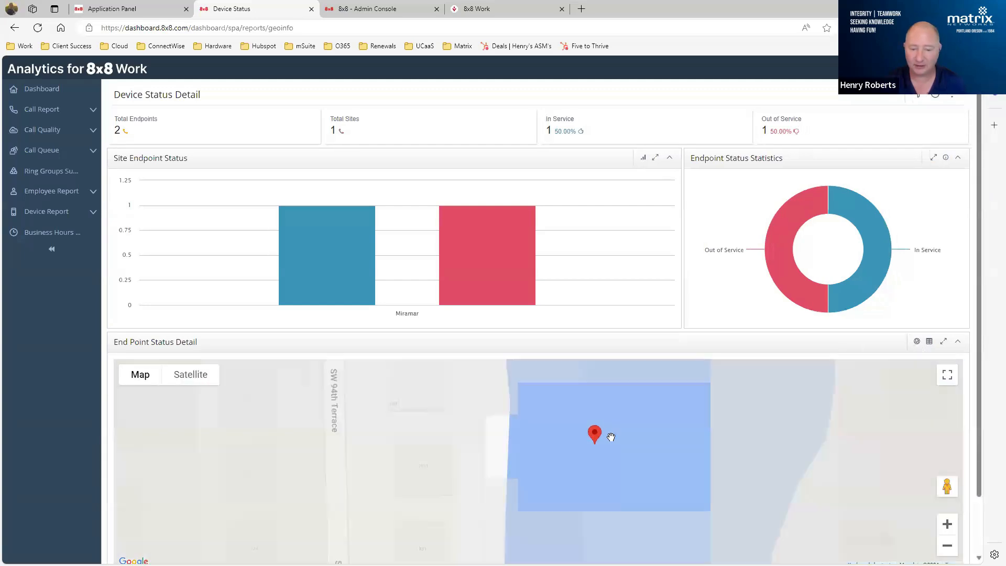
pyautogui.scroll(-1, 708, 401)
pyautogui.scroll(-2, 708, 401)
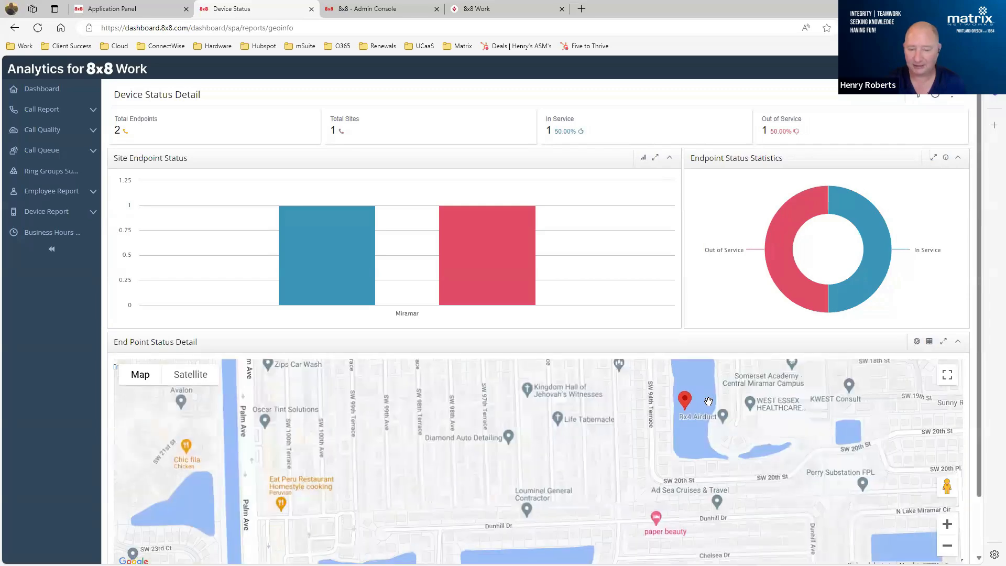
# - Switch the endpoint map to the view linking the endpoints in Florida with their data center, and examine the route
pyautogui.click(917, 342)
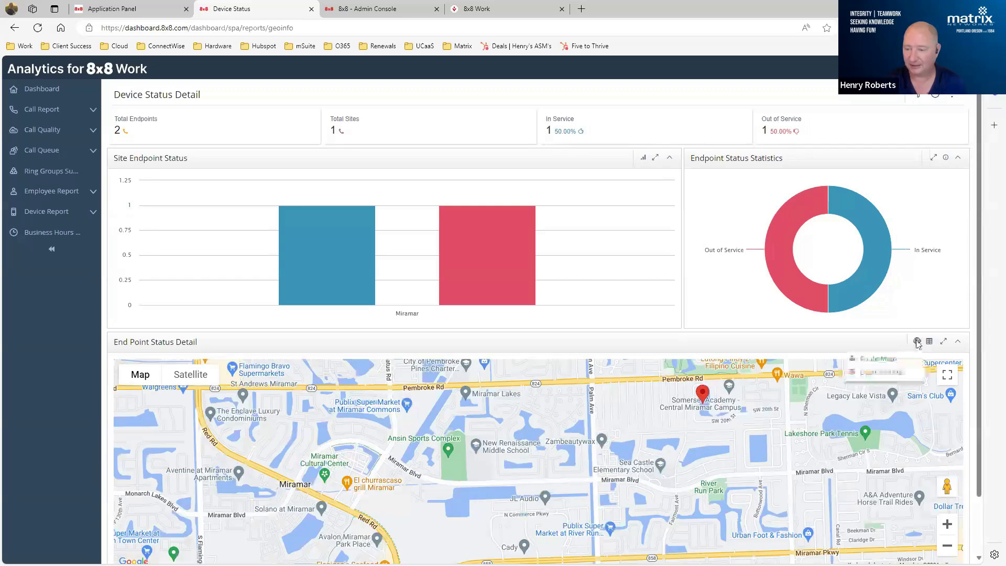
pyautogui.click(863, 362)
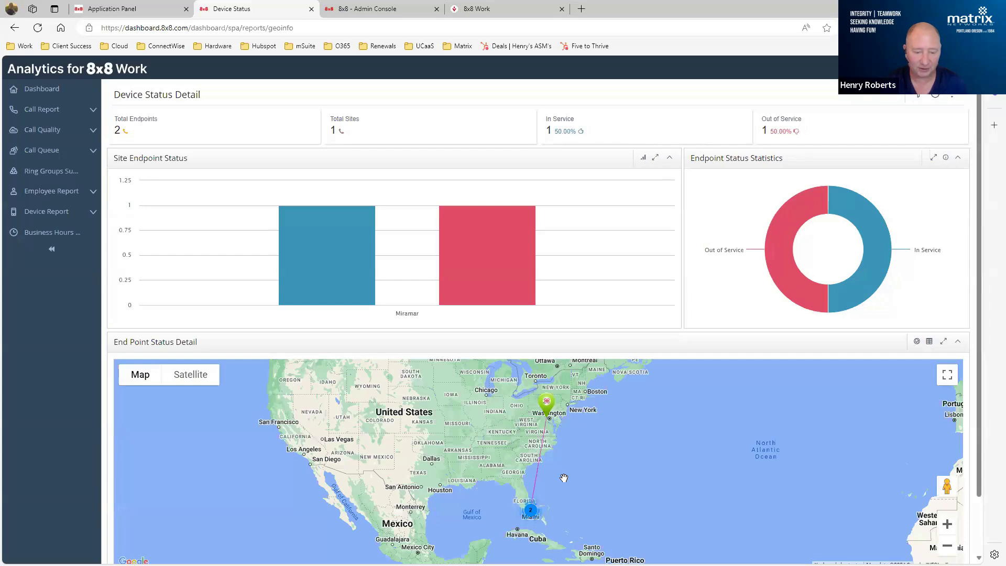
pyautogui.moveTo(546, 418)
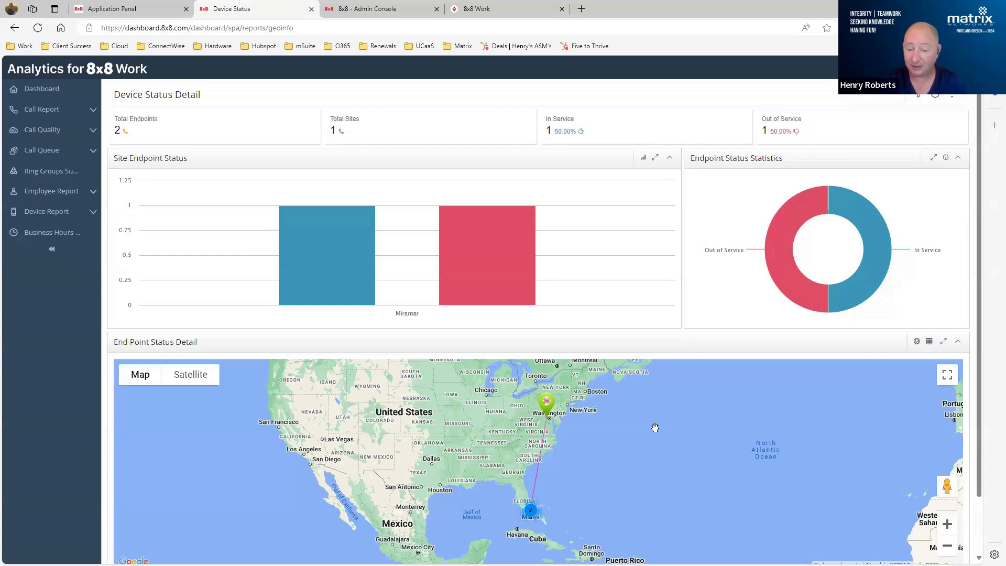
pyautogui.moveTo(672, 443); pyautogui.dragTo(763, 451)
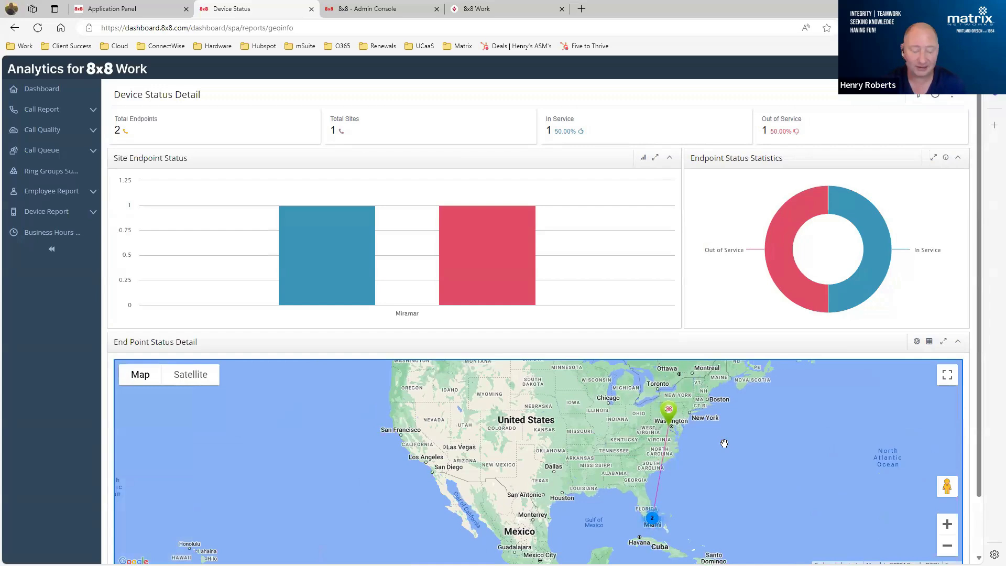